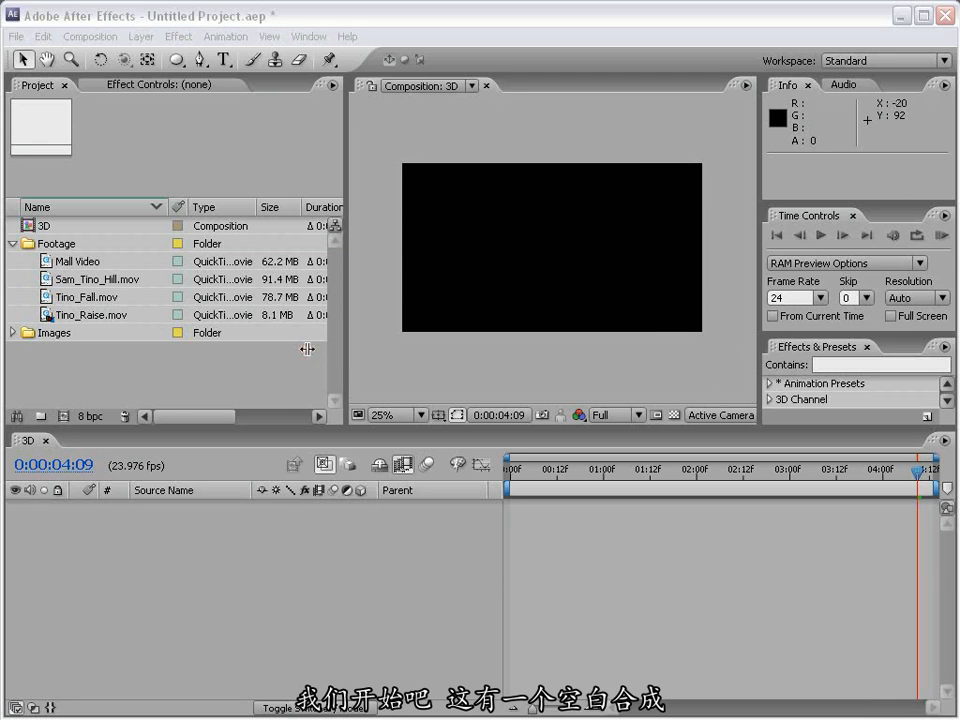
Add Tino_Raise.mov, Tino_Fall.mov, Sam_Tino_Hill.mov and Mall Video from the Footage folder to the 3D composition as stacked layers, in that order.
drag(307, 349, 281, 349)
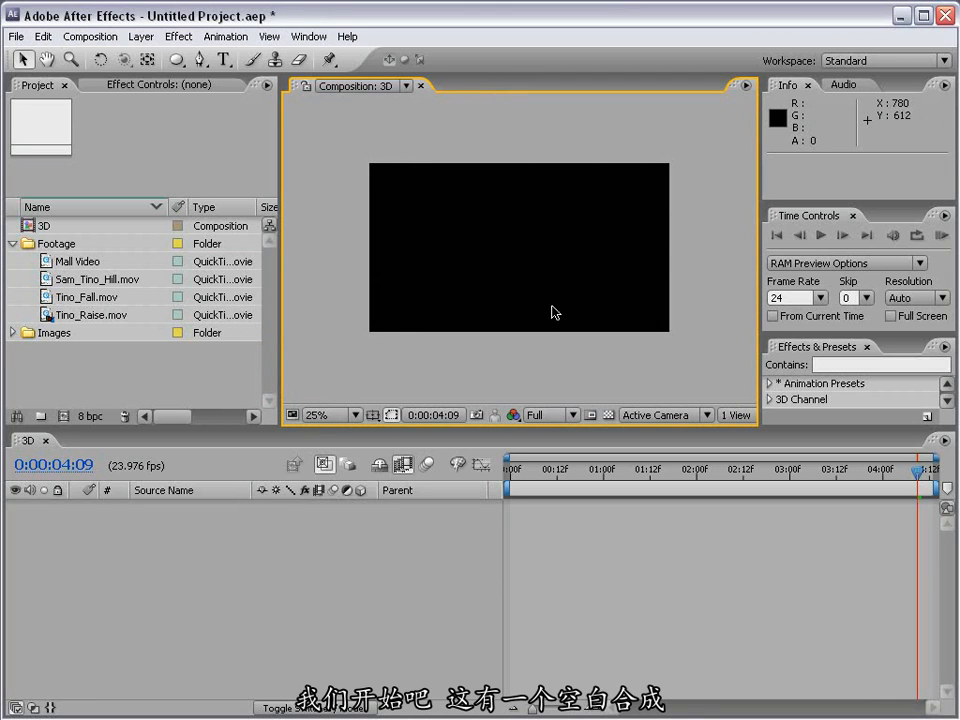
click(65, 261)
click(80, 280)
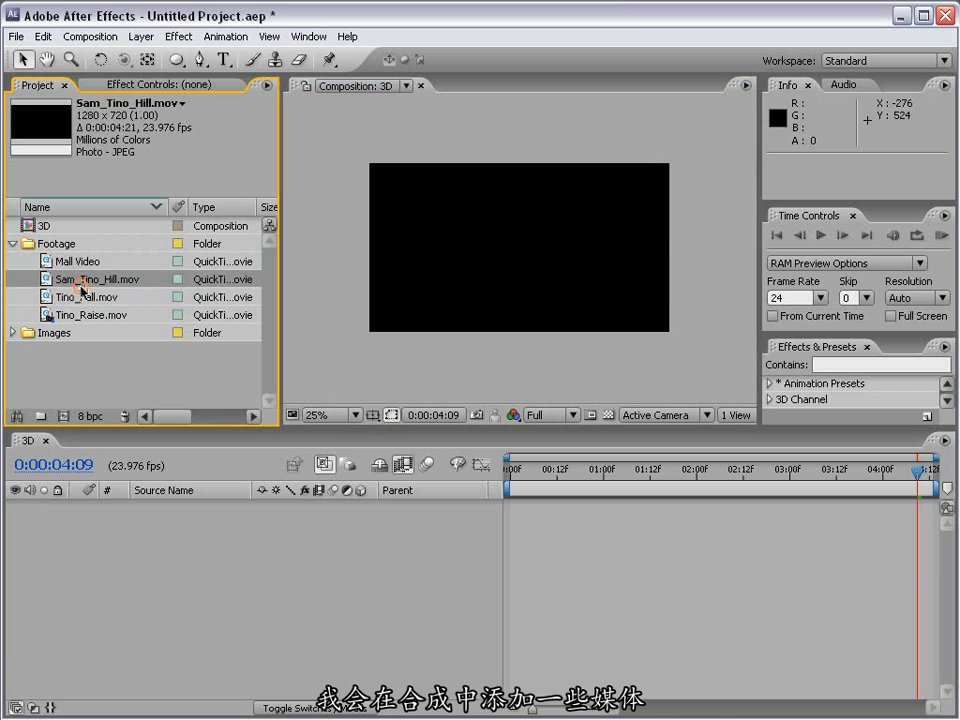
click(86, 298)
click(90, 314)
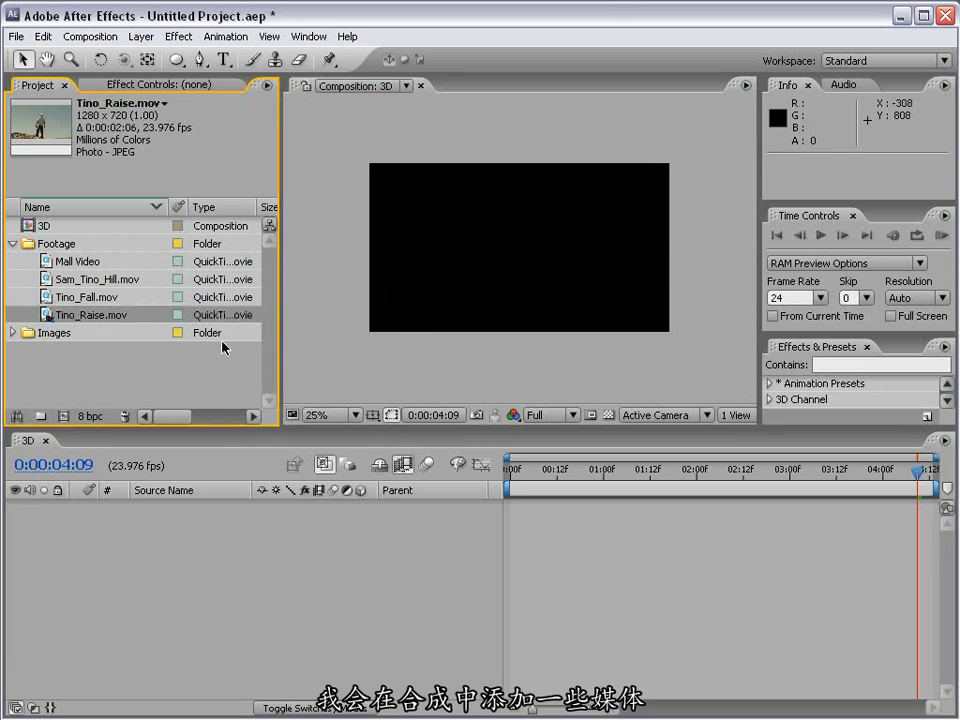
drag(76, 319, 148, 546)
drag(98, 305, 107, 580)
drag(69, 284, 183, 600)
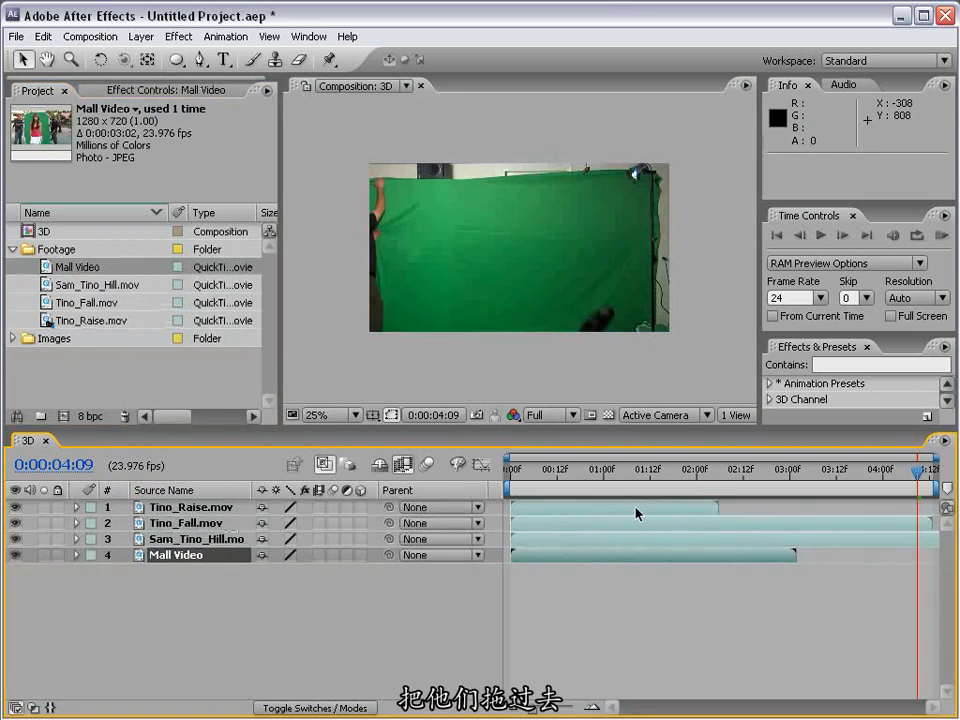
End the work area at 0:00:02:00, trim the composition to it and preview the playback.
click(697, 473)
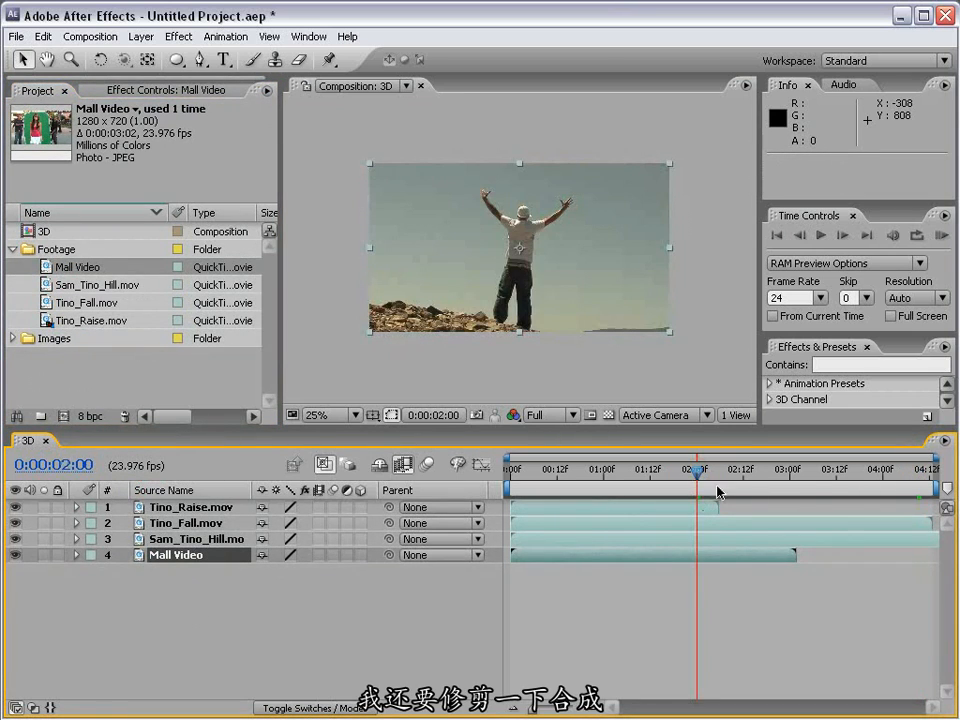
drag(936, 489, 705, 500)
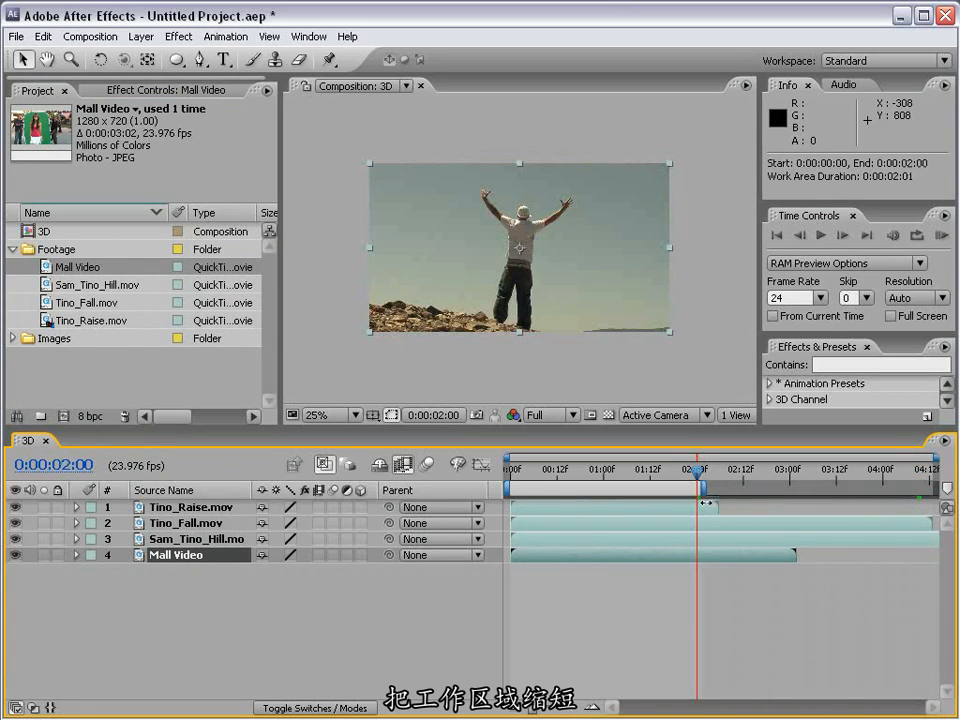
right_click(643, 491)
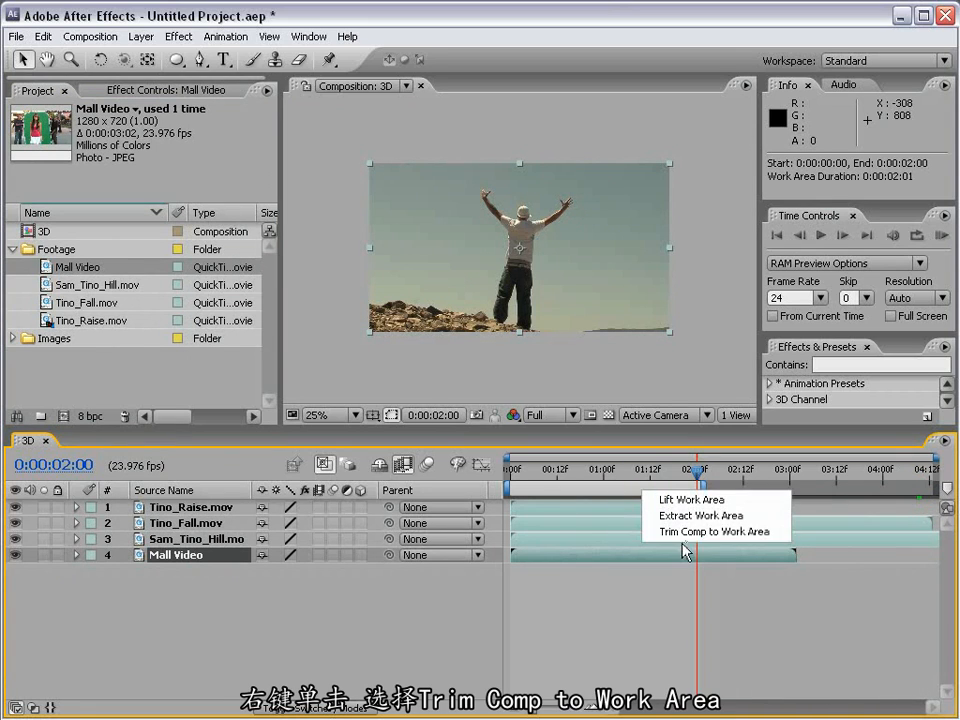
click(773, 532)
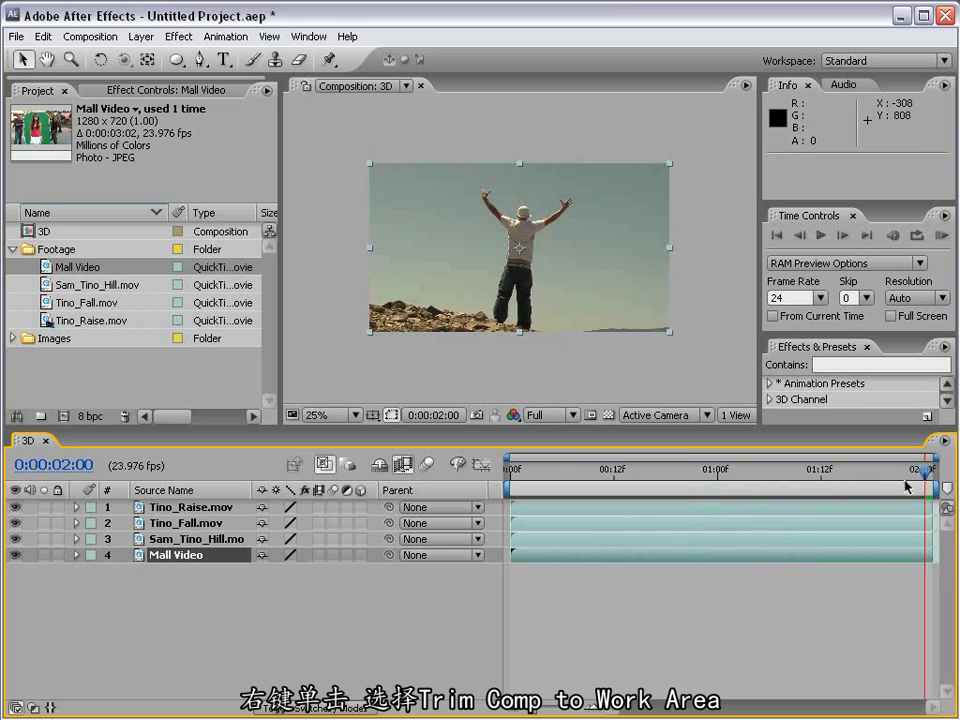
key(space)
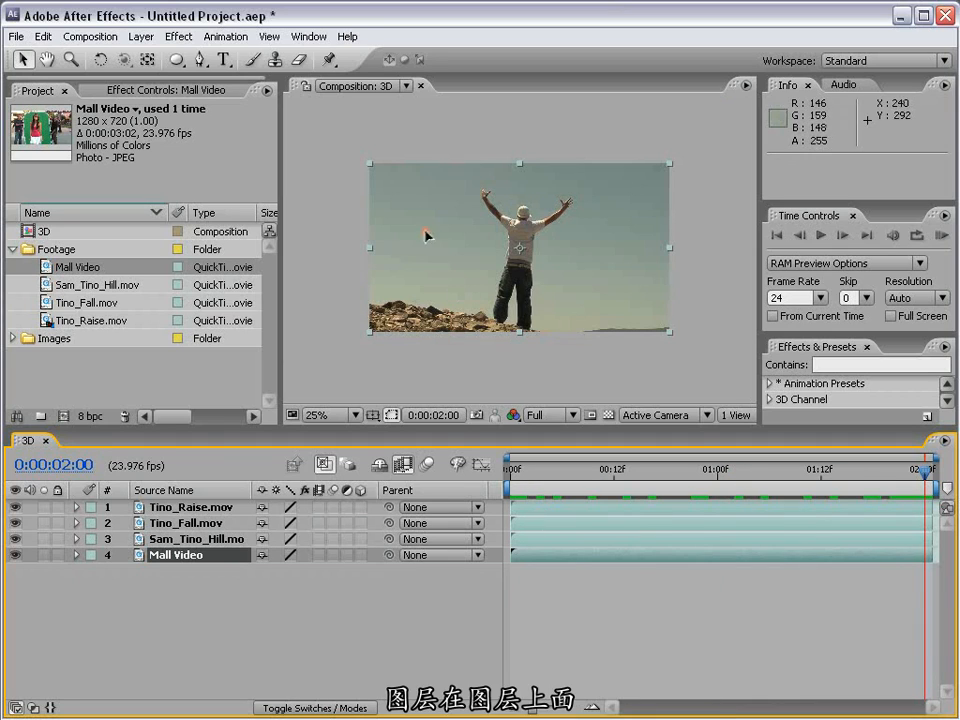
Try offsetting the Tino_Raise.mov and Tino_Fall.mov layers in the composition view to expose the footage beneath, and undo the moves.
drag(426, 232, 505, 338)
drag(553, 197, 384, 274)
drag(588, 190, 637, 281)
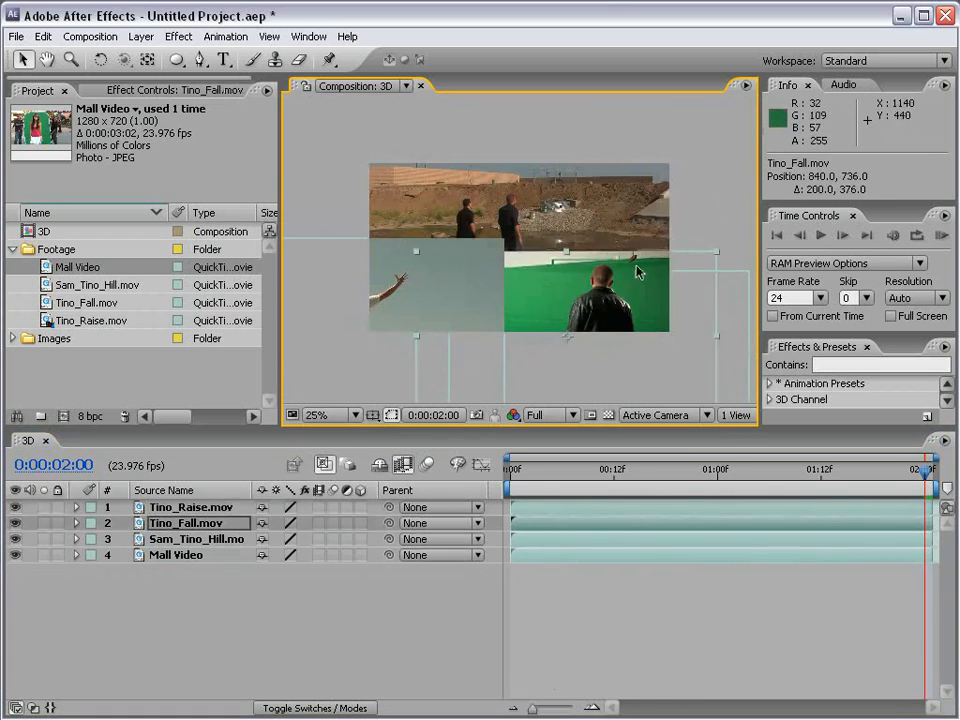
key(ctrl+z)
key(ctrl+z)
key(ctrl+z)
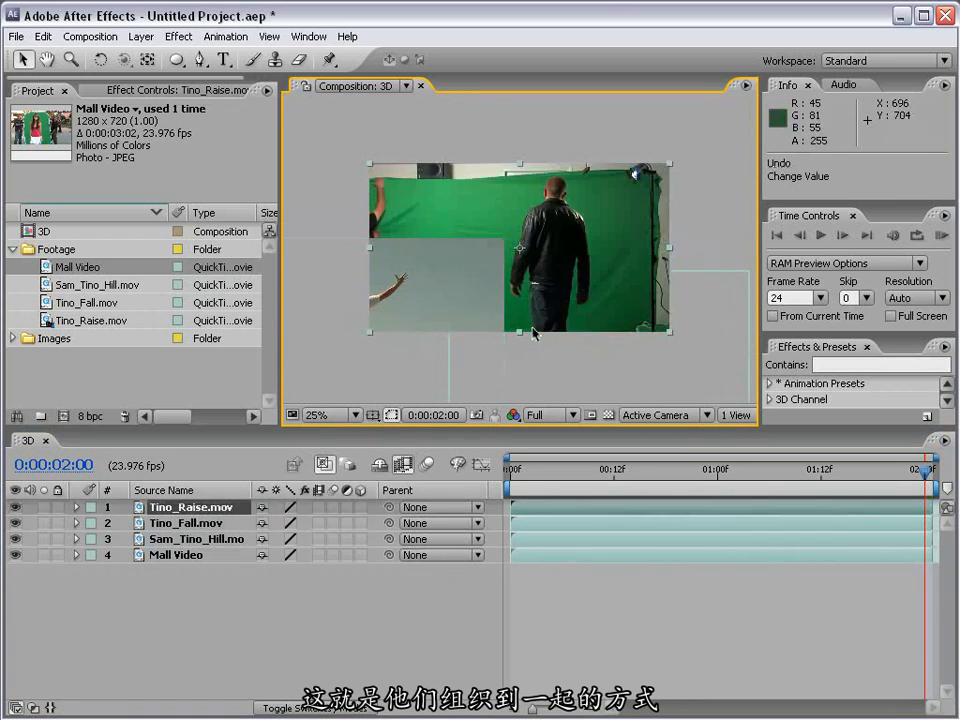
key(ctrl+z)
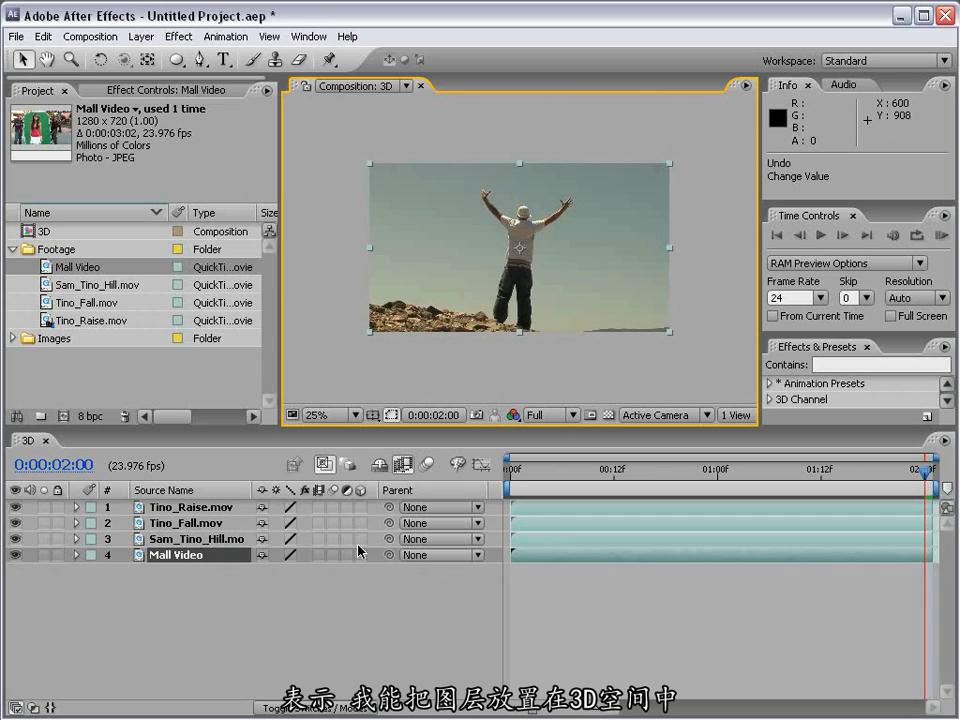
Turn on the 3D layer switch for all four footage layers.
click(322, 574)
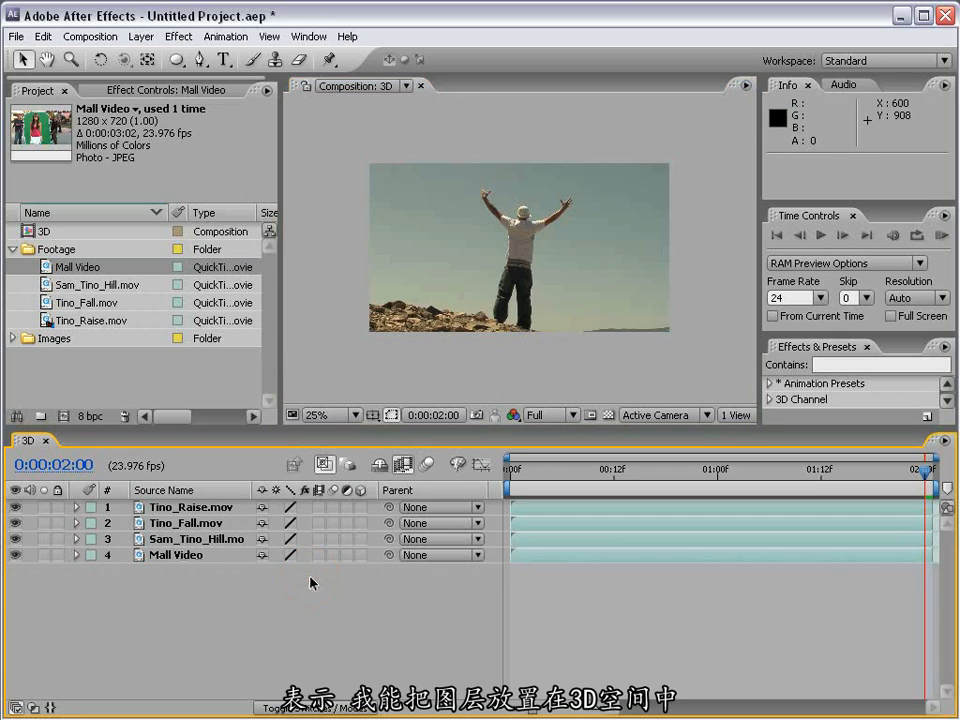
click(360, 507)
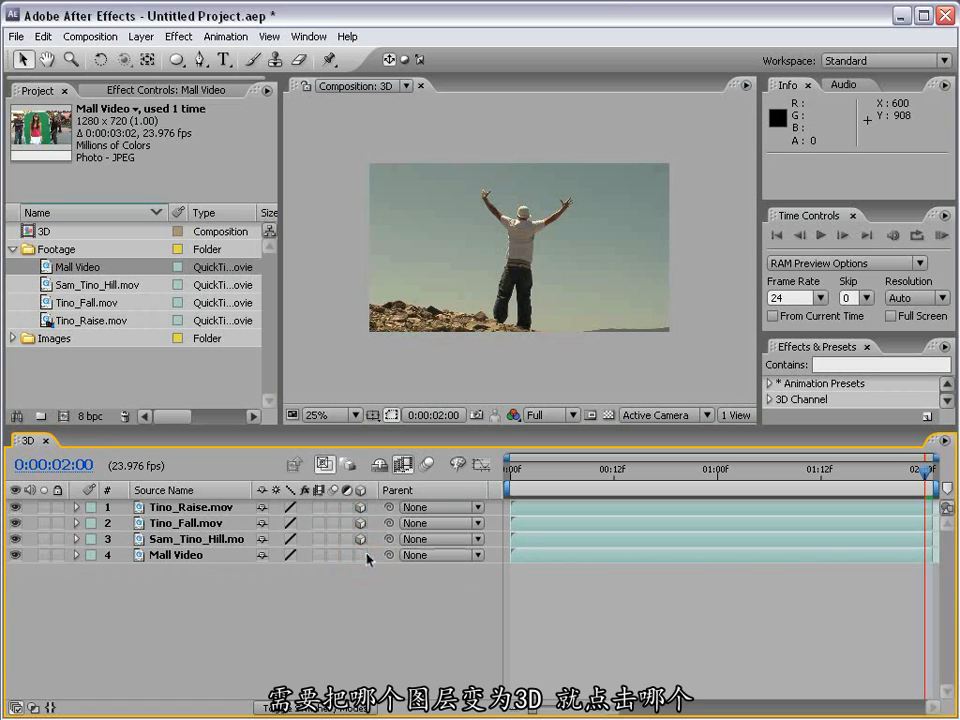
click(360, 555)
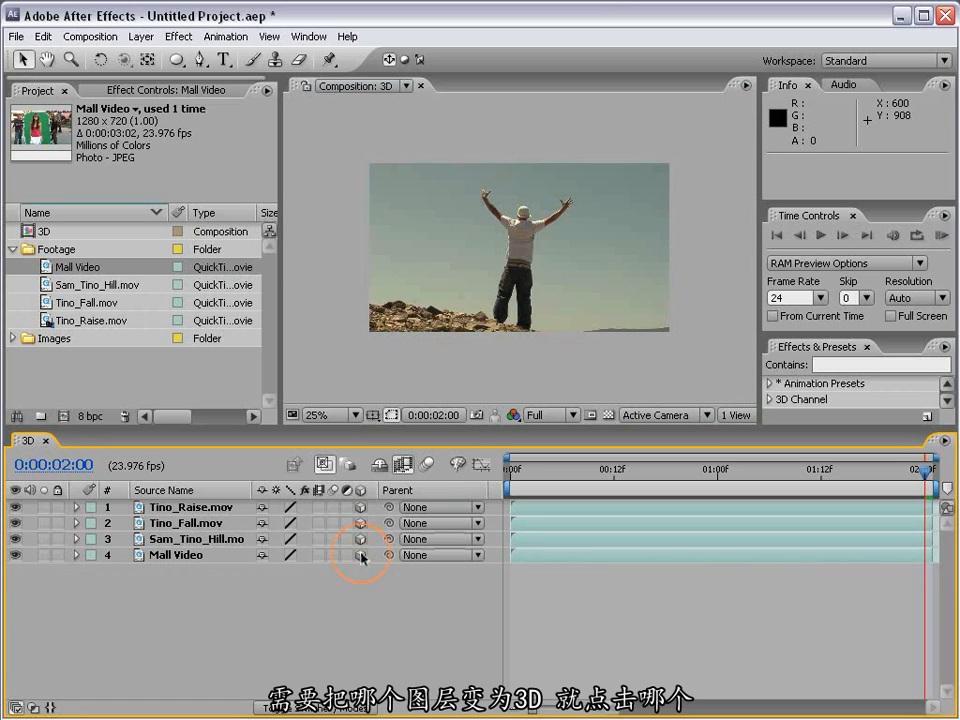
Select the Tino_Raise.mov layer, inspect its 3D axis arrows up close and solo the layer.
click(472, 267)
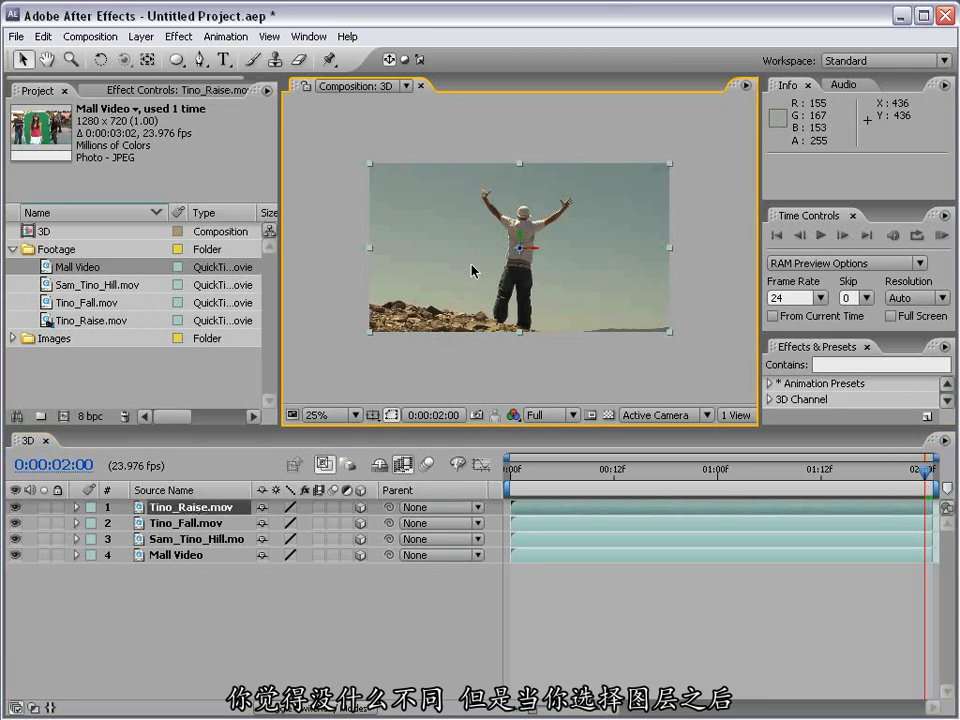
key(period)
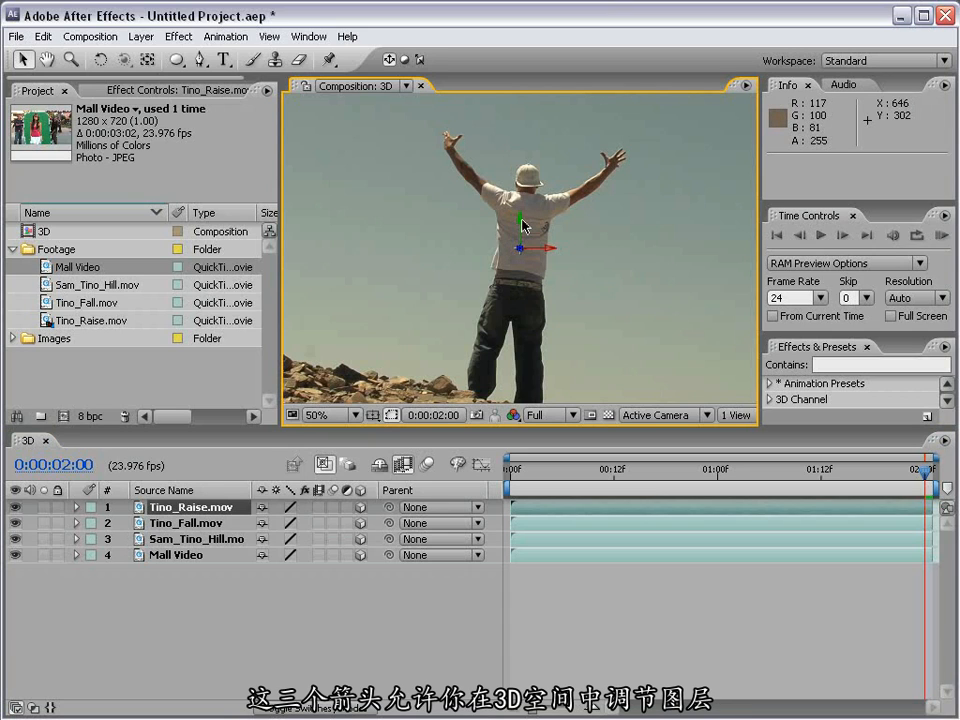
key(comma)
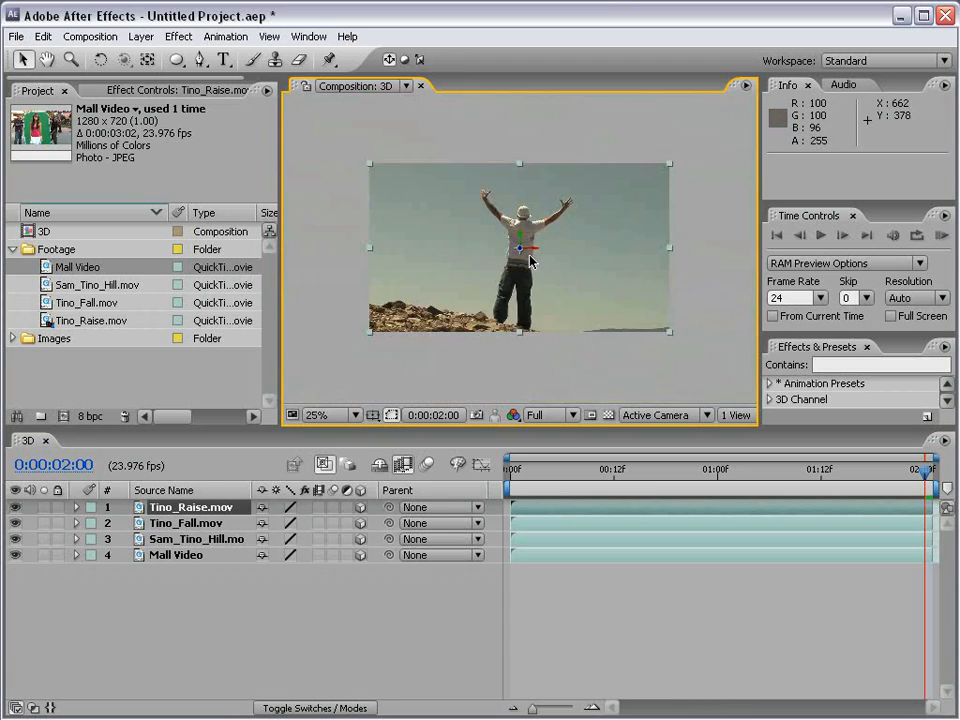
click(43, 507)
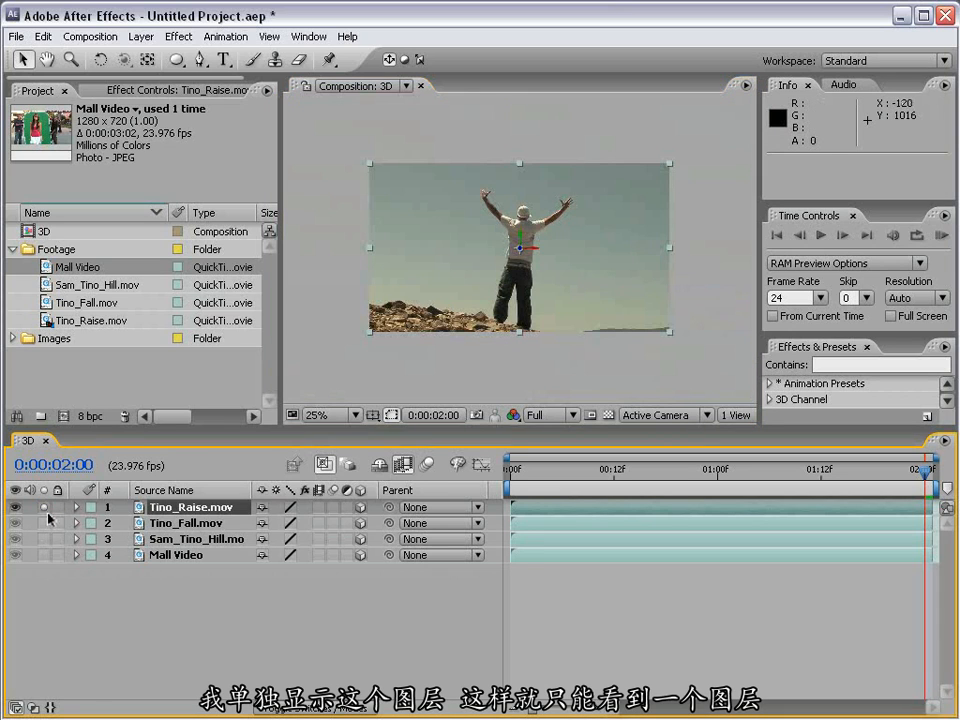
Try moving the Tino_Raise.mov layer freely and by -26 pixels along its X axis, undoing each move.
drag(583, 217, 648, 218)
key(ctrl+z)
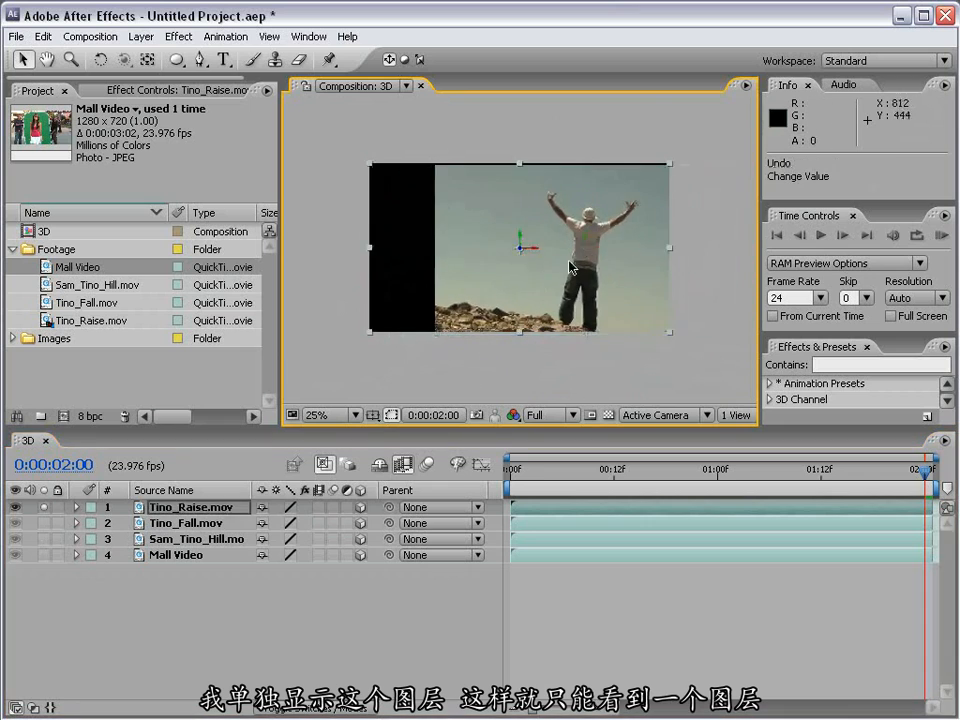
key(period)
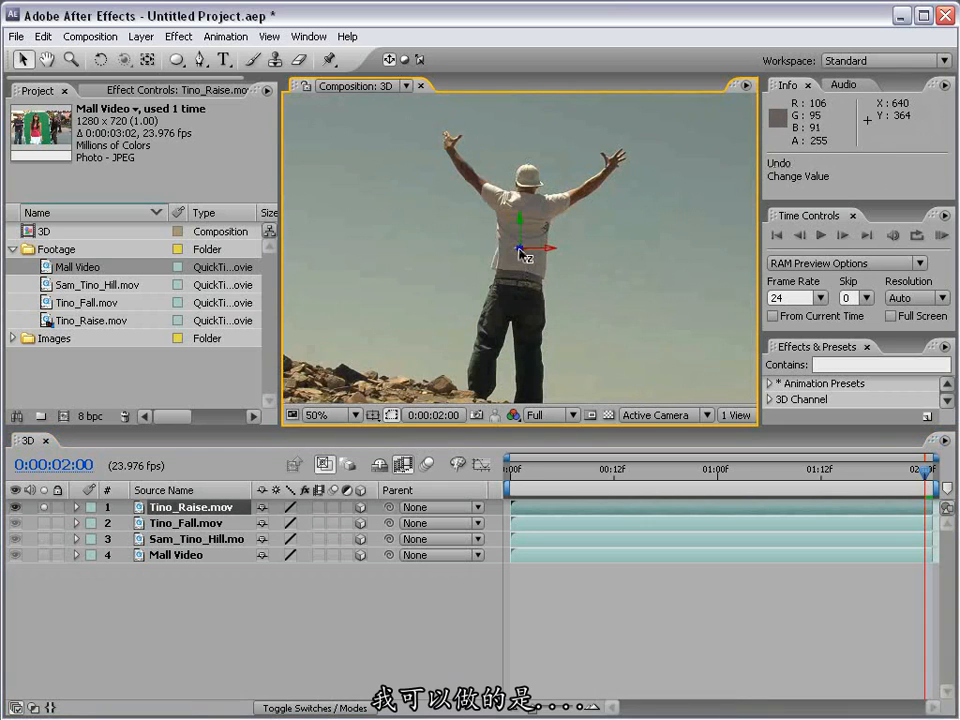
mouse_move(542, 251)
mouse_down()
mouse_move(609, 255)
mouse_move(528, 257)
mouse_up()
key(comma)
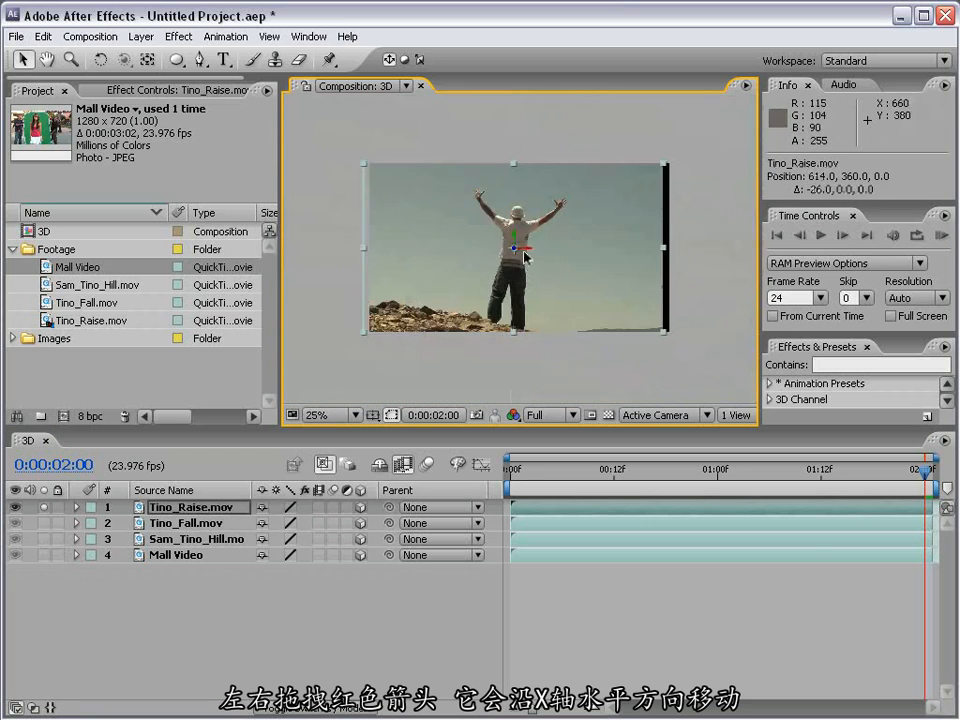
key(ctrl+z)
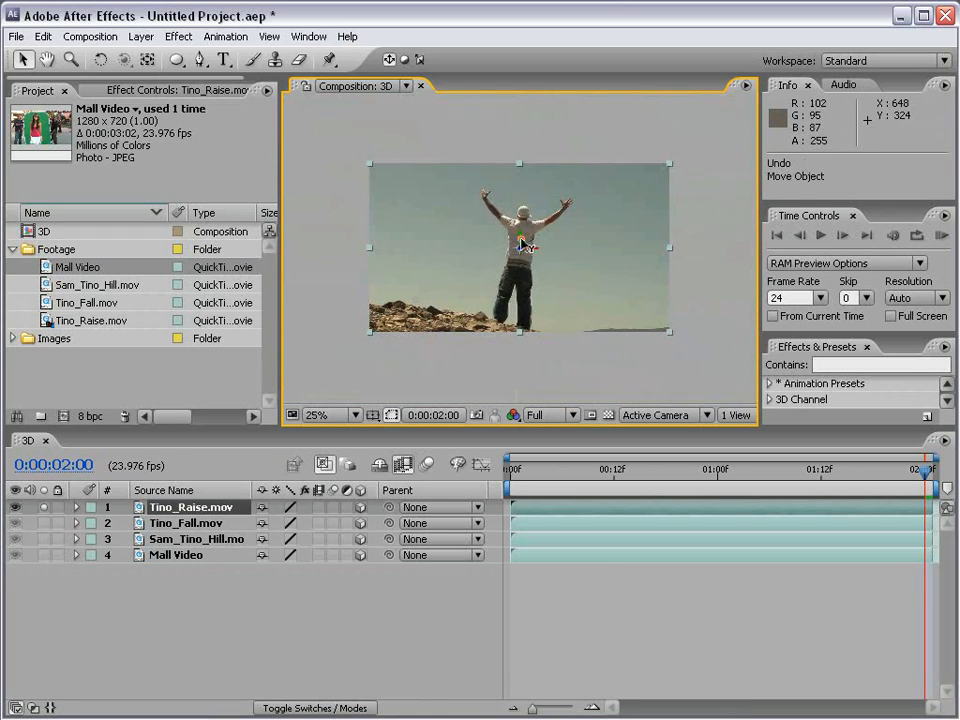
Try moving the Tino_Raise.mov layer with its other axis arrows, and undo the moves.
drag(522, 243, 553, 253)
key(ctrl+z)
key(period)
key(ctrl+z)
key(comma)
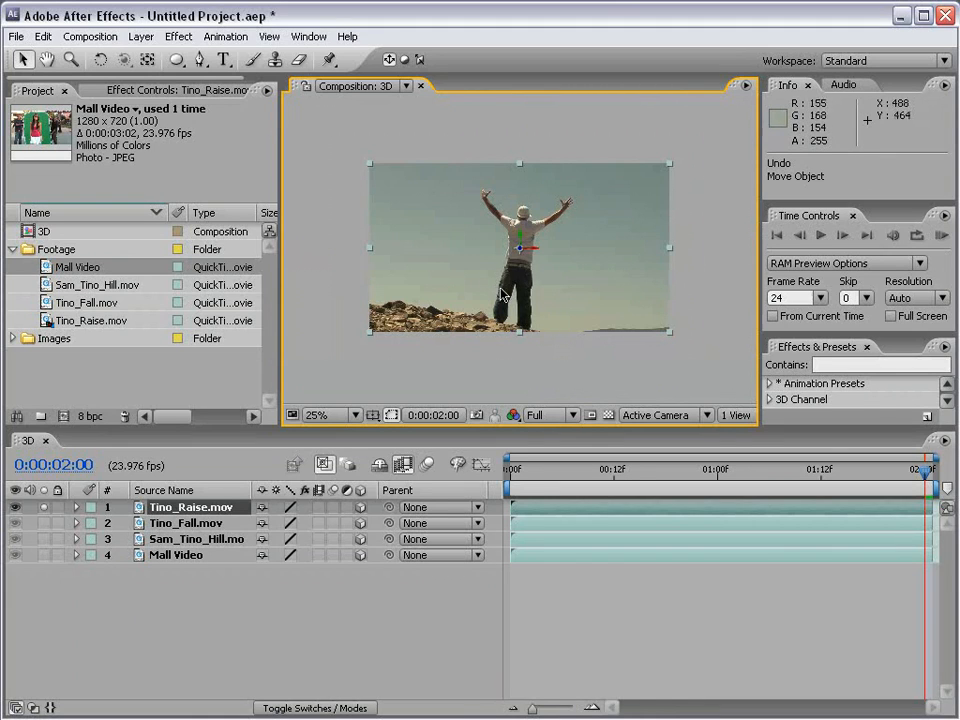
Create a new camera layer with the 50mm preset and turn off solo for Tino_Raise.mov.
click(141, 37)
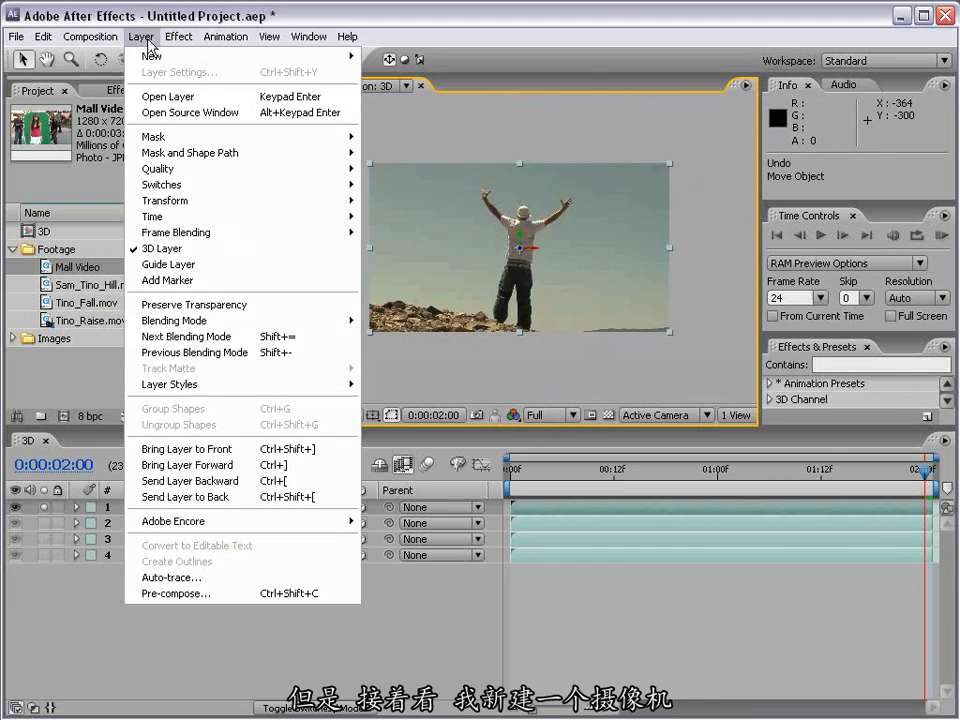
mouse_move(345, 56)
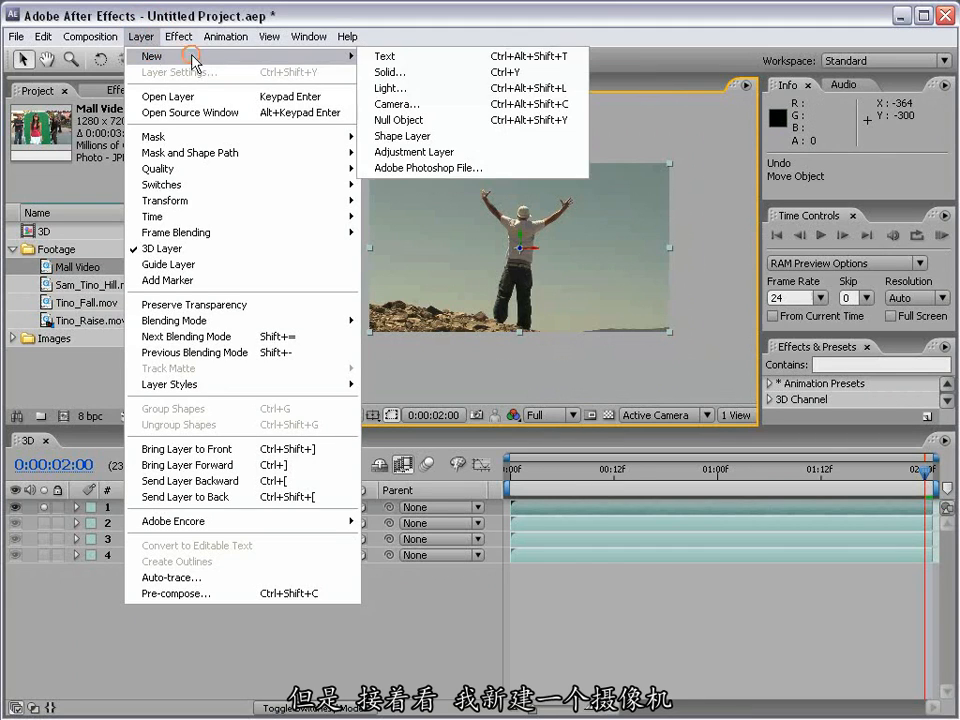
click(448, 105)
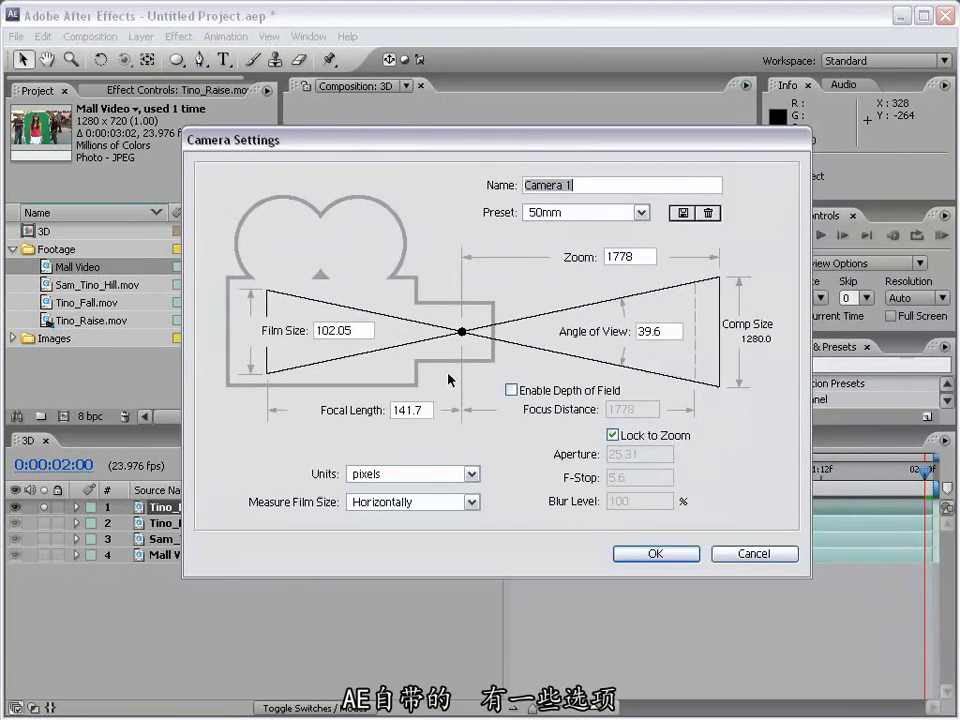
click(581, 213)
click(576, 312)
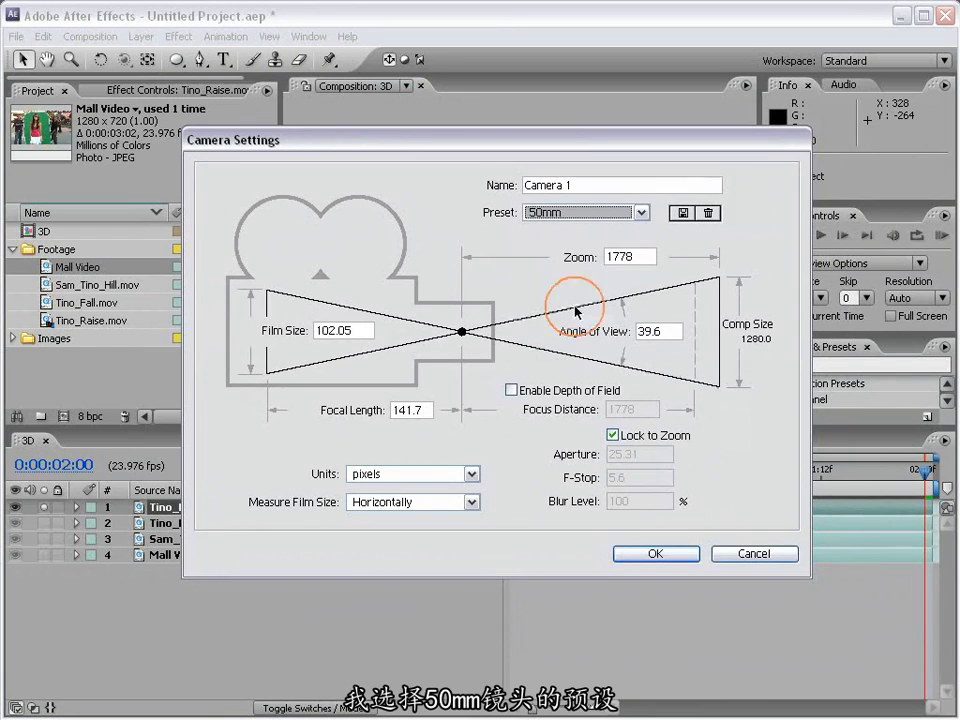
click(655, 553)
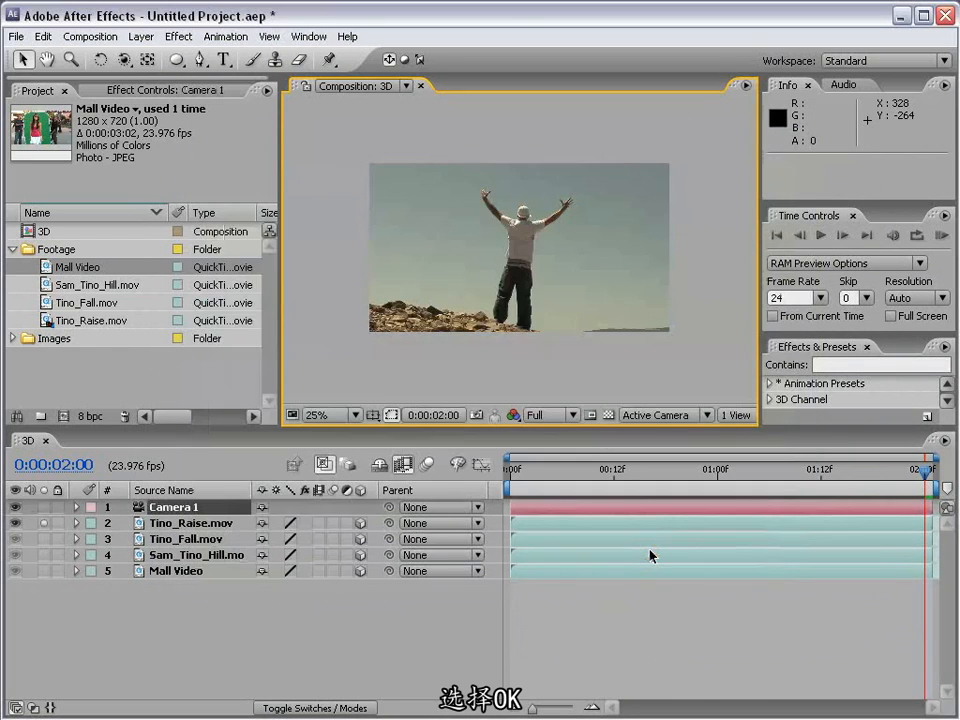
click(43, 523)
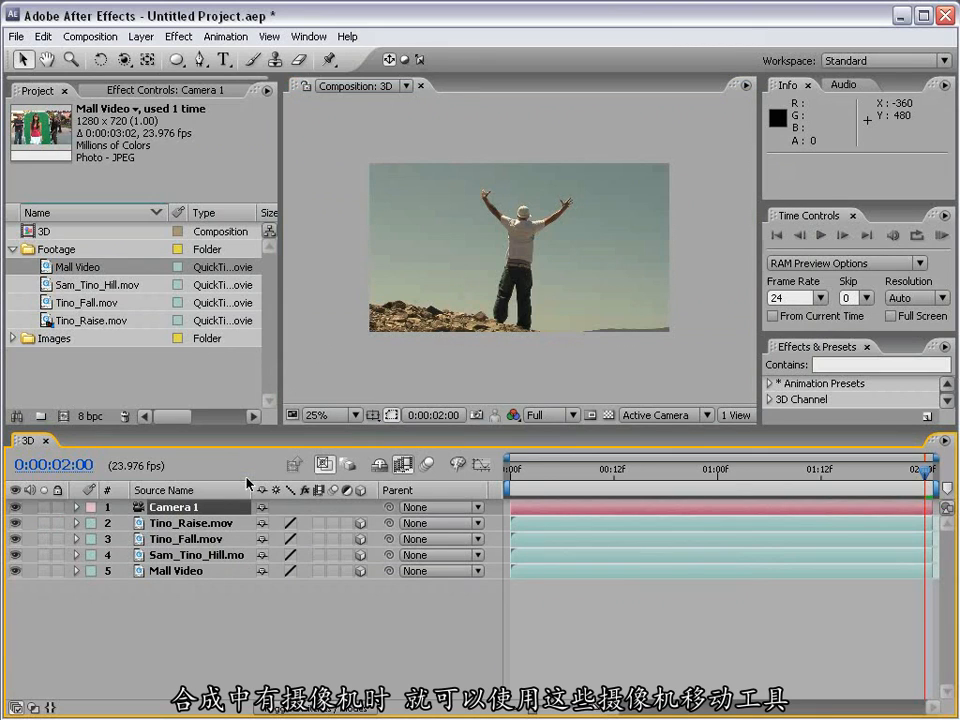
Look through the camera tools, try orbiting the camera around the footage with the Orbit Camera tool, and undo the move.
drag(124, 59, 143, 72)
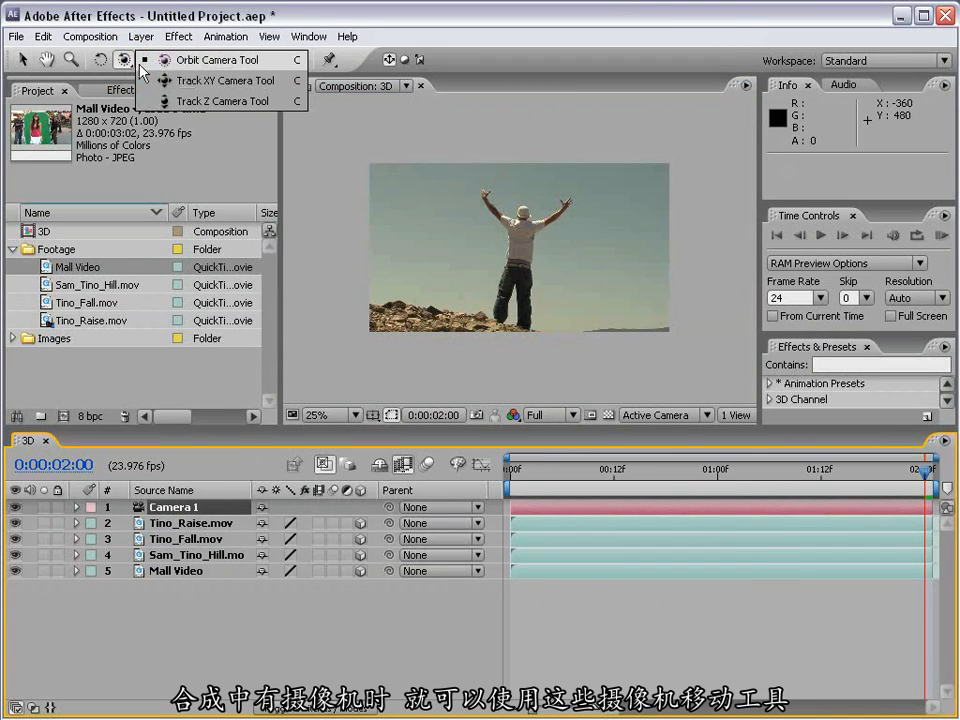
drag(203, 68, 220, 84)
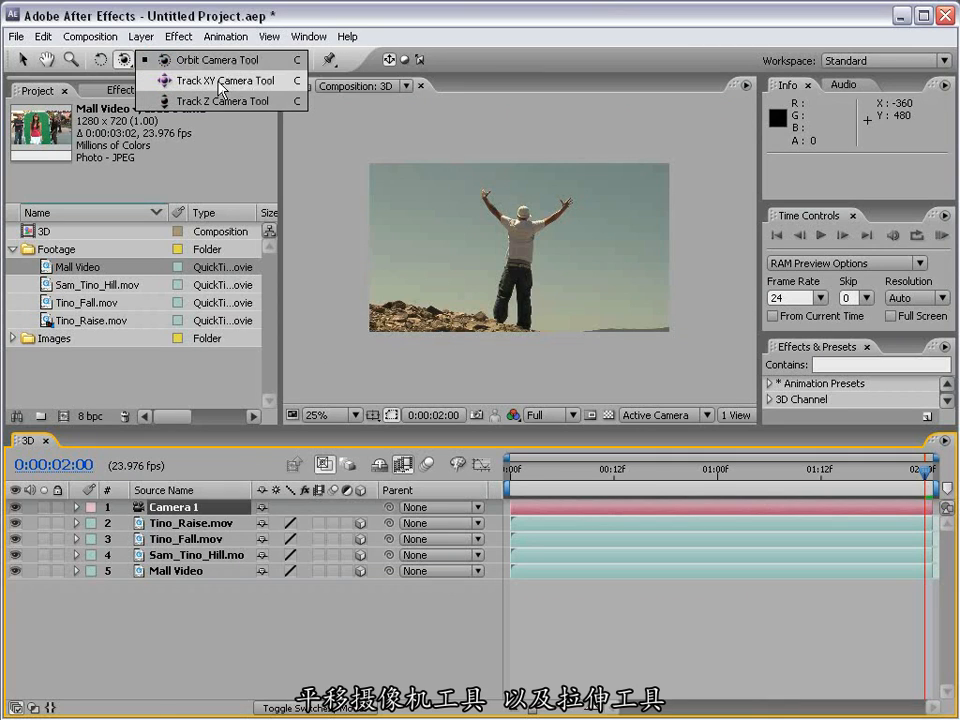
drag(278, 88, 234, 107)
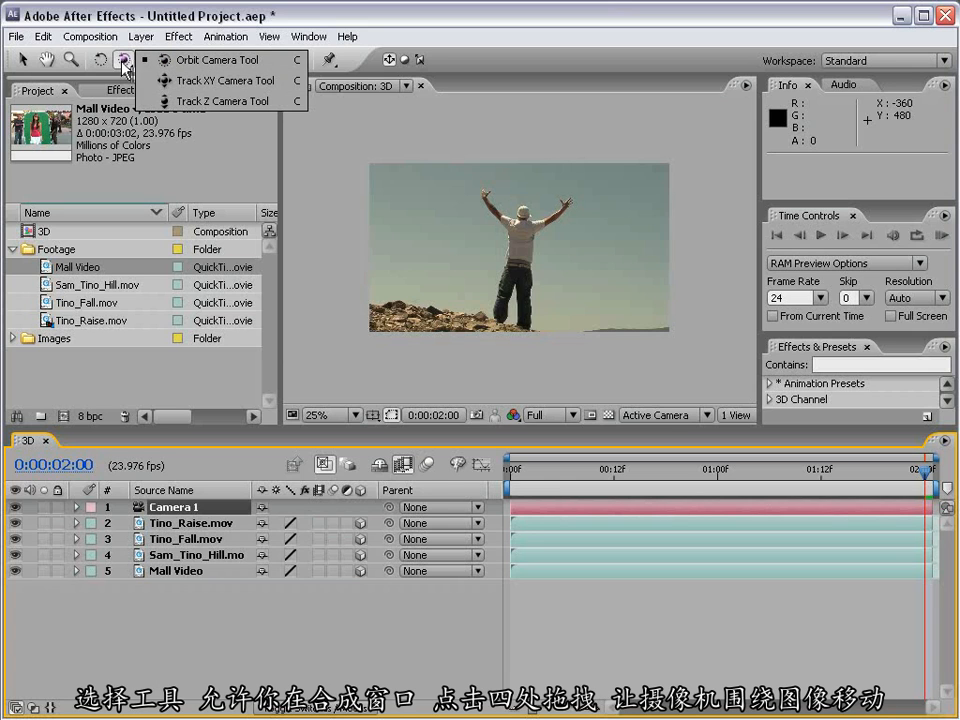
drag(582, 225, 540, 221)
key(ctrl+z)
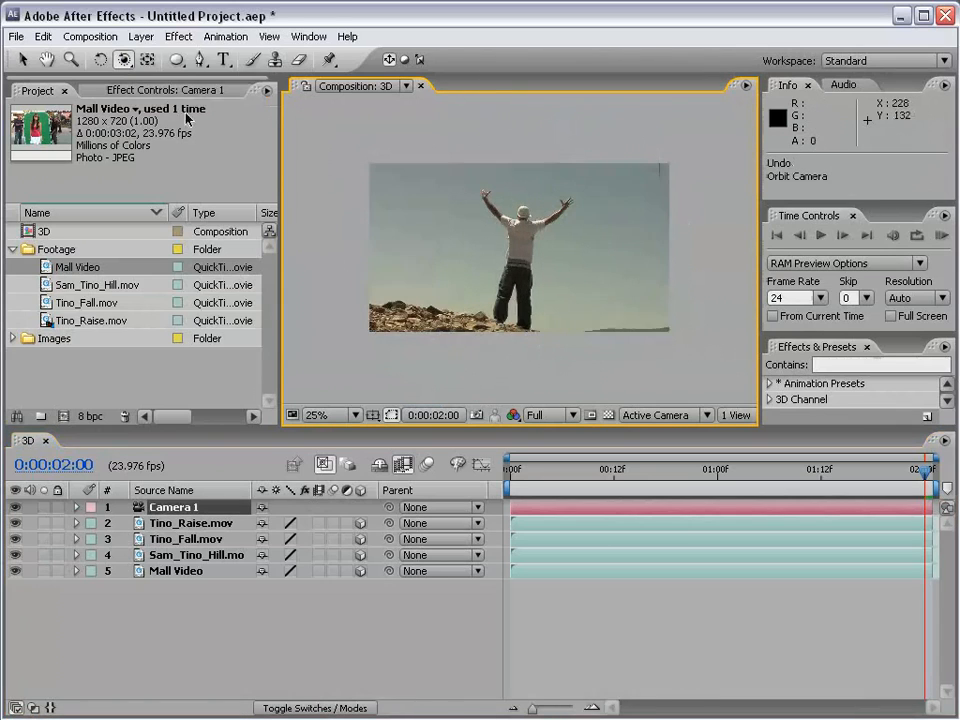
Try shifting the camera sideways with the Track XY Camera tool, and undo the move.
drag(123, 59, 203, 82)
drag(429, 249, 289, 251)
key(ctrl+z)
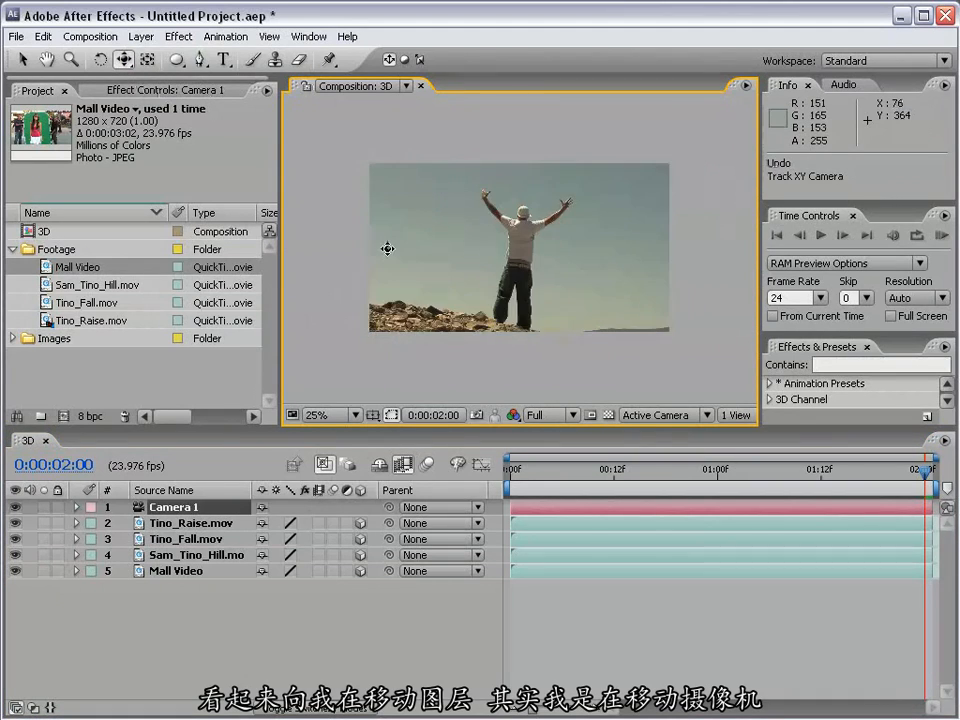
Try shifting the camera sideways again and pulling it back with the Track Z Camera tool, undoing each move.
drag(641, 285, 481, 286)
key(ctrl+z)
drag(124, 59, 185, 107)
drag(489, 298, 525, 349)
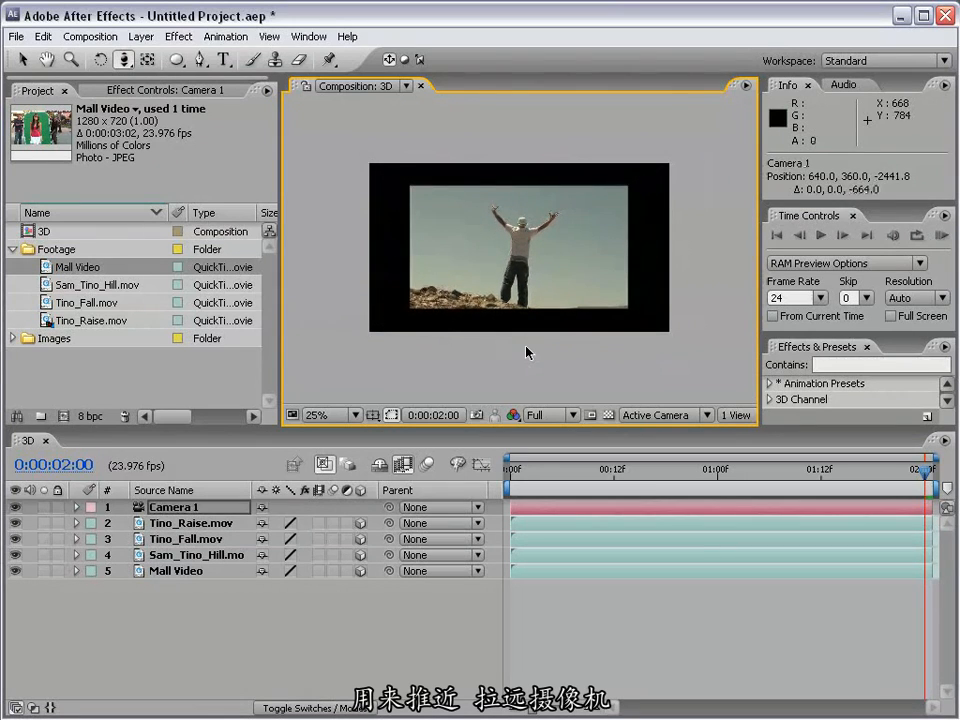
key(ctrl+z)
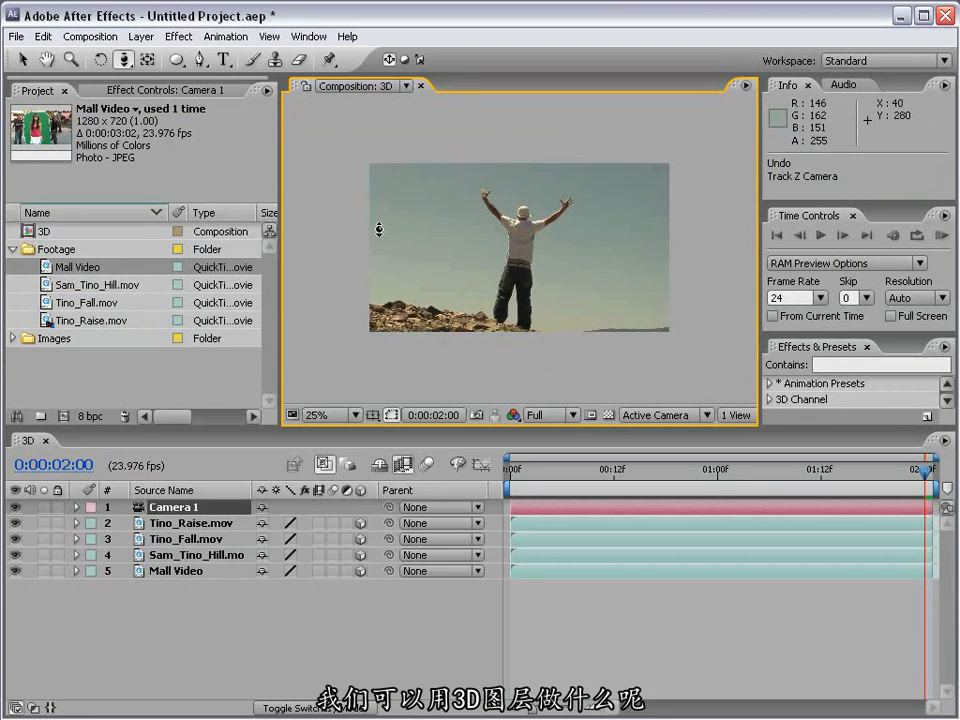
Scale the Tino_Raise.mov layer down to about 53% and the Tino_Fall.mov layer to about 39%.
key(v)
click(557, 265)
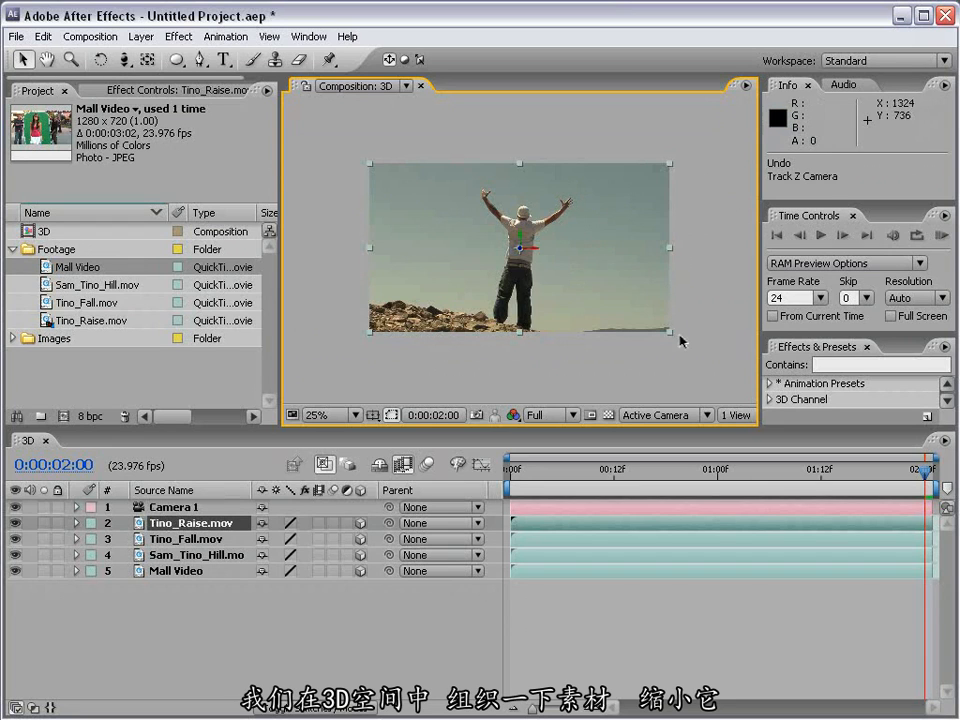
drag(671, 338, 615, 296)
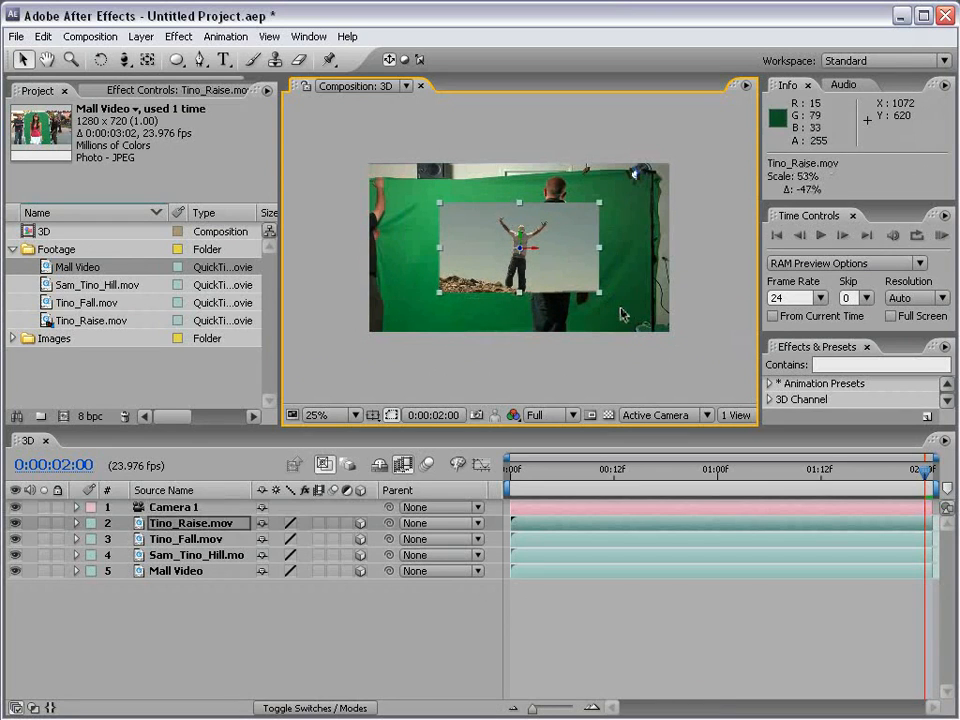
click(672, 338)
drag(673, 338, 598, 282)
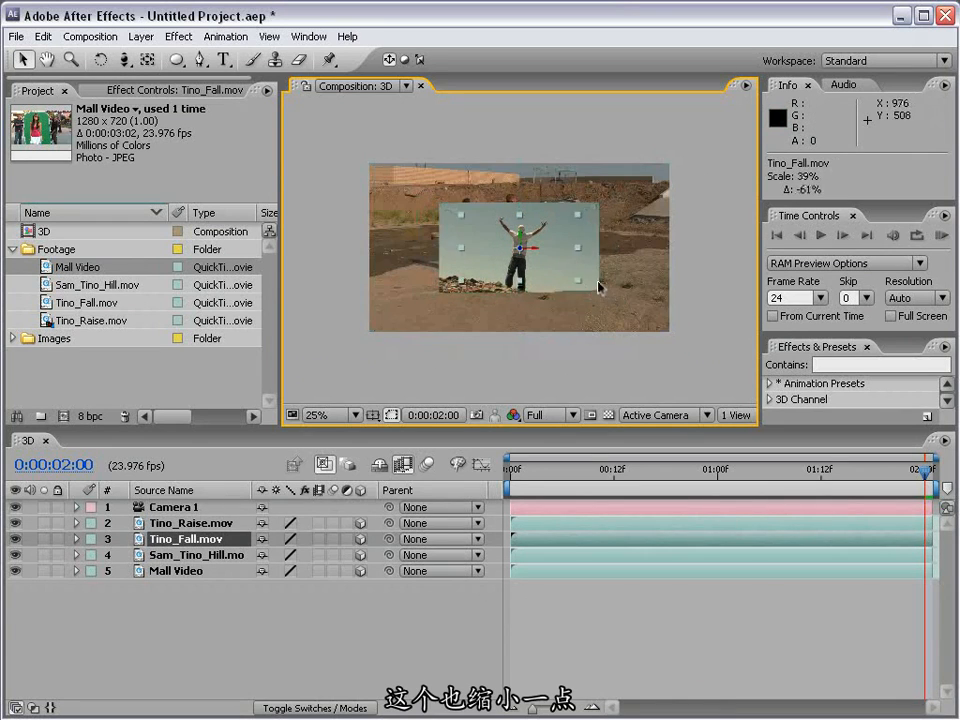
Move Tino_Fall.mov along its X axis to about X 136 and Tino_Raise.mov to about X 1100.
drag(537, 256, 419, 256)
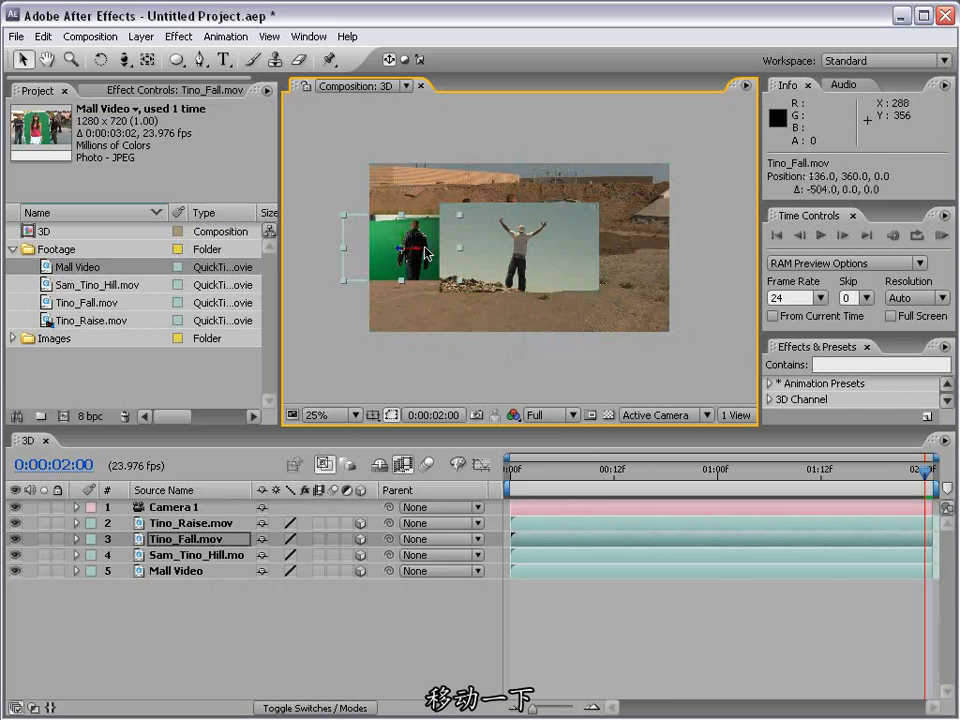
click(549, 259)
drag(537, 256, 652, 256)
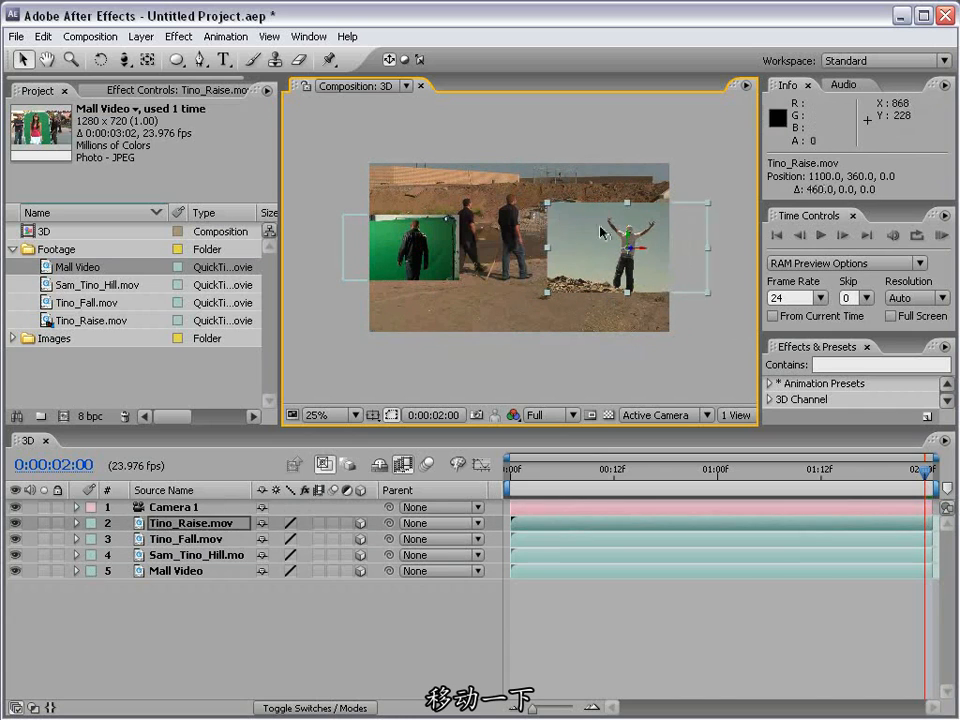
Scale the Sam_Tino_Hill.mov layer down to about 39% and the Mall Video layer to about 44%.
click(626, 317)
drag(669, 338, 547, 283)
click(523, 183)
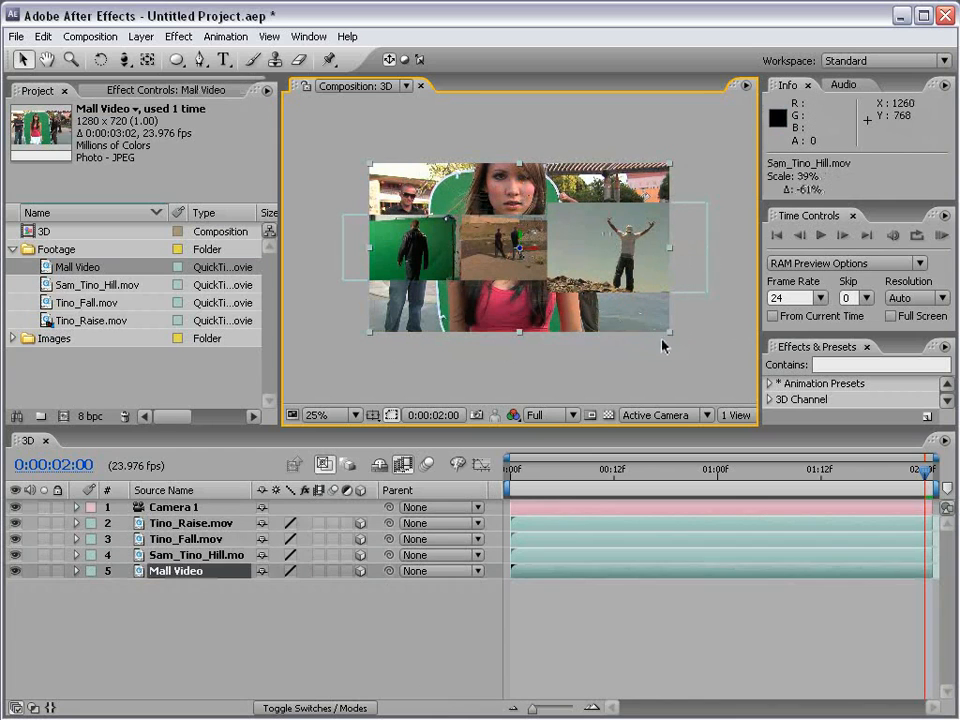
drag(669, 338, 584, 293)
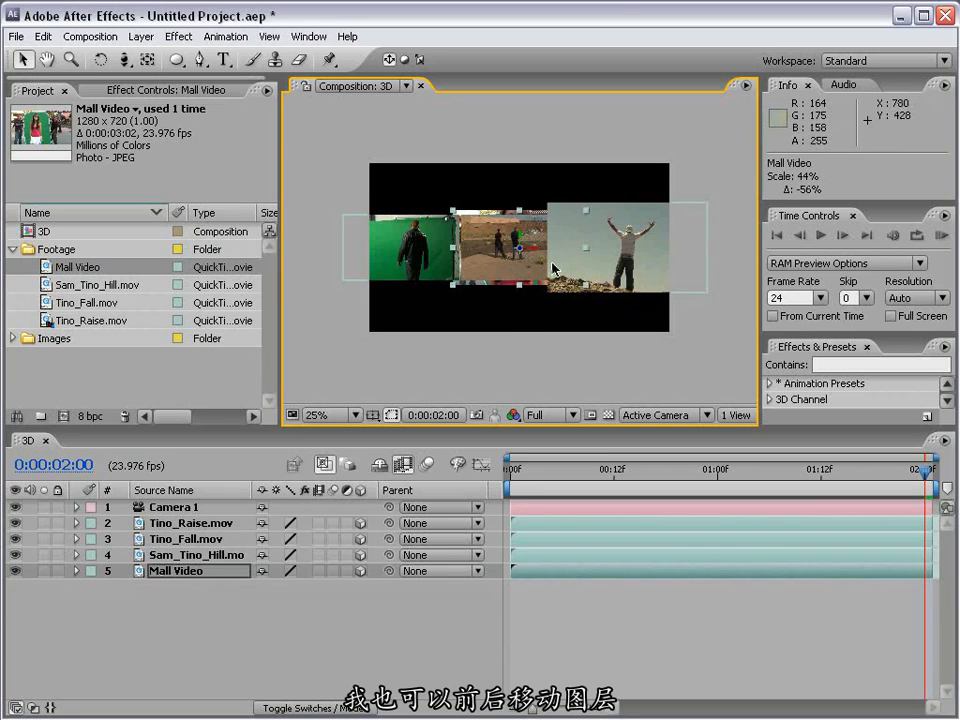
Push the Tino_Raise.mov layer back in depth to about Z 908 and pull the Tino_Fall.mov layer toward the camera.
click(555, 268)
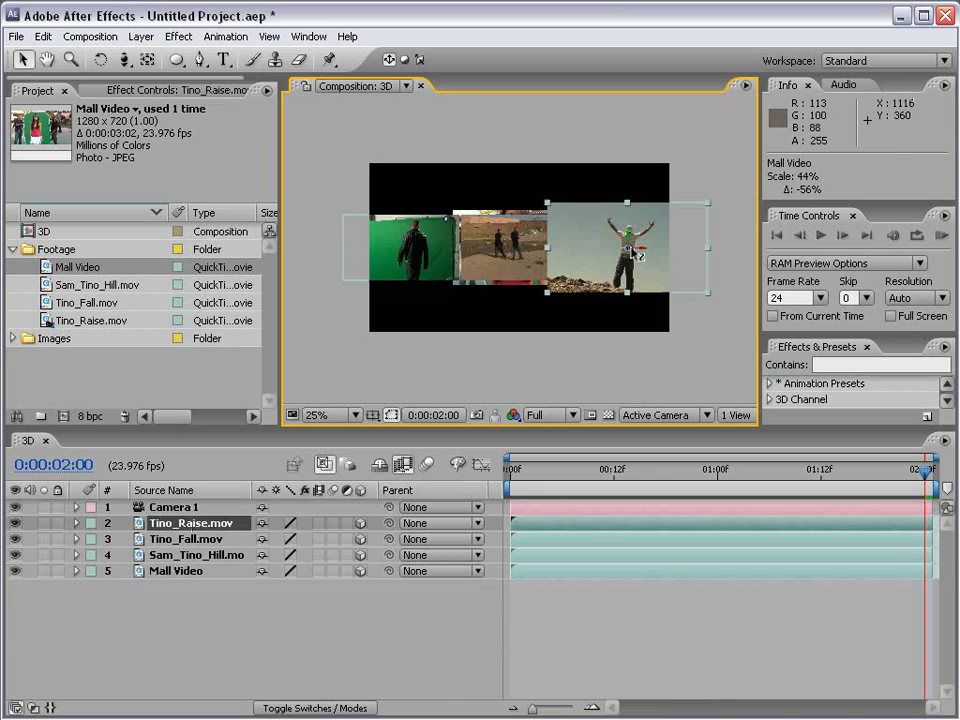
drag(636, 255, 422, 655)
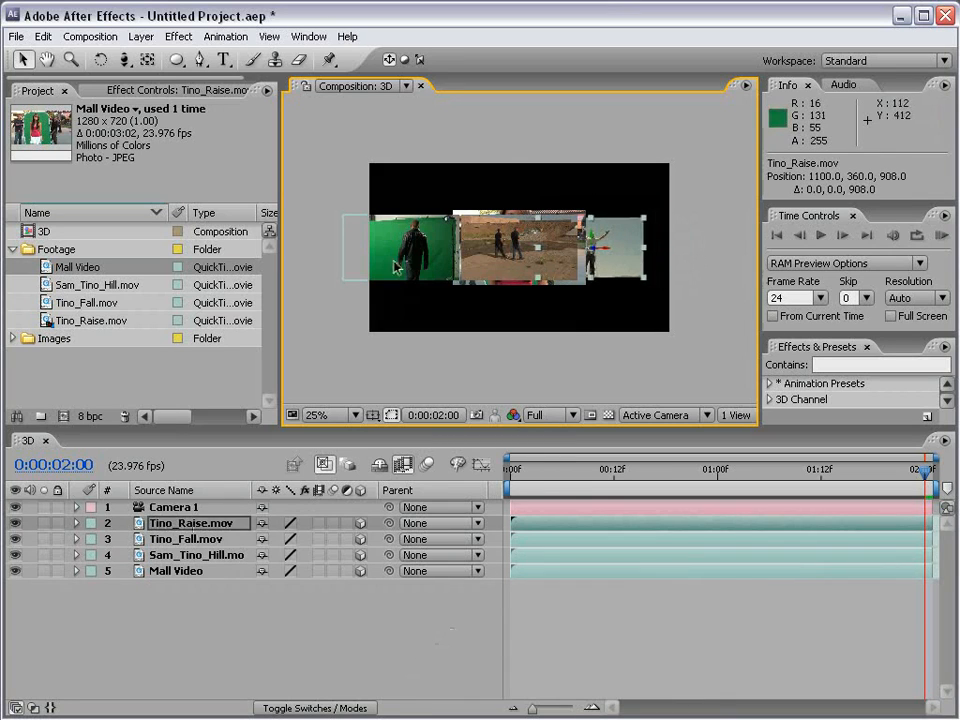
click(400, 262)
drag(398, 248, 253, 283)
Push Sam_Tino_Hill.mov back to about Z 1032, and move Mall Video far behind it and sideways to about X -184.
click(537, 236)
drag(523, 255, 516, 317)
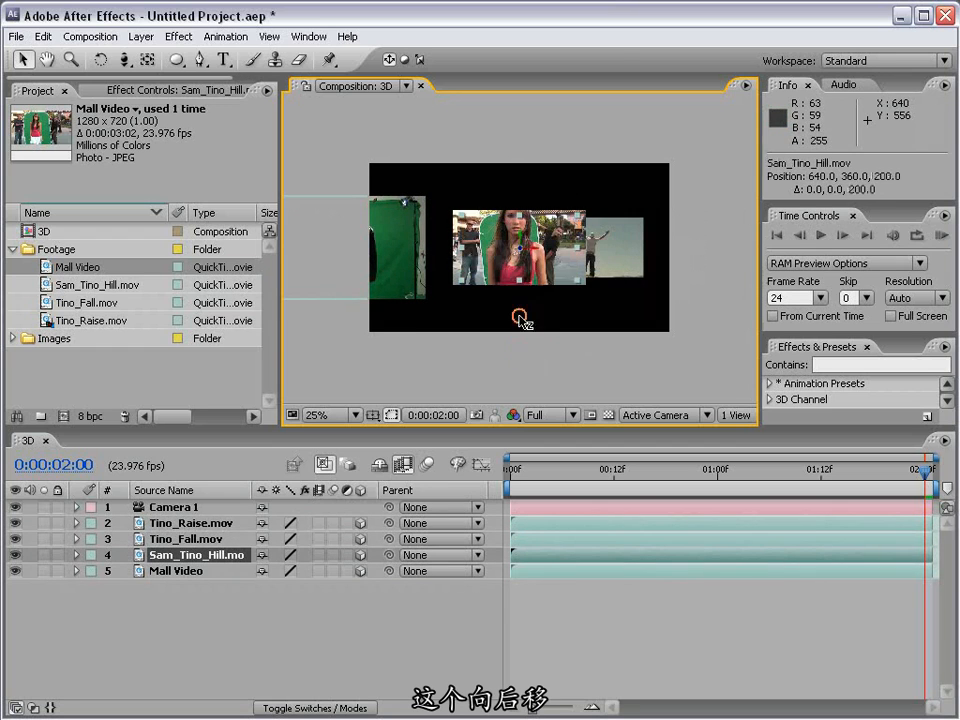
click(527, 263)
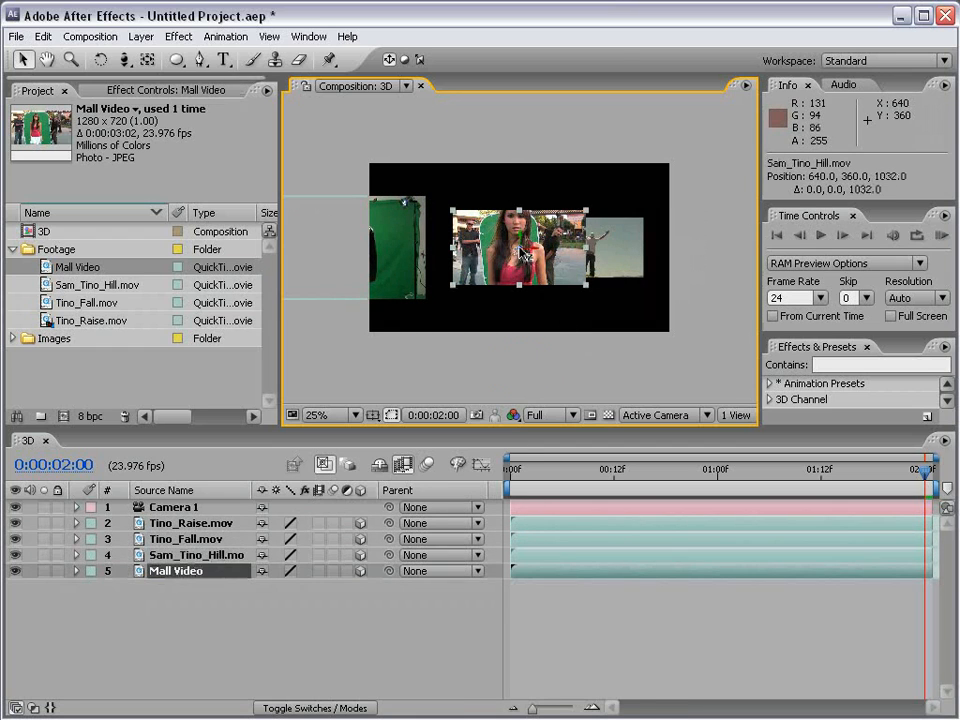
drag(520, 248, 487, 289)
shift+drag(540, 256, 340, 254)
click(529, 317)
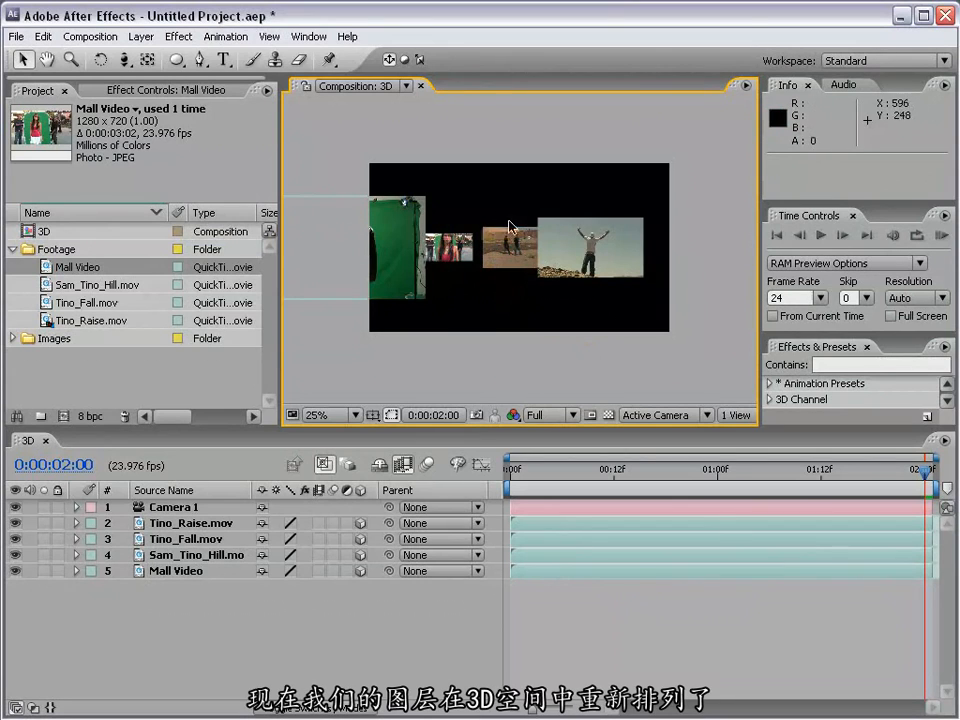
Orbit the camera above the layers with the Orbit Camera tool to a position of about 640, -40, -1732.
key(period)
key(grave)
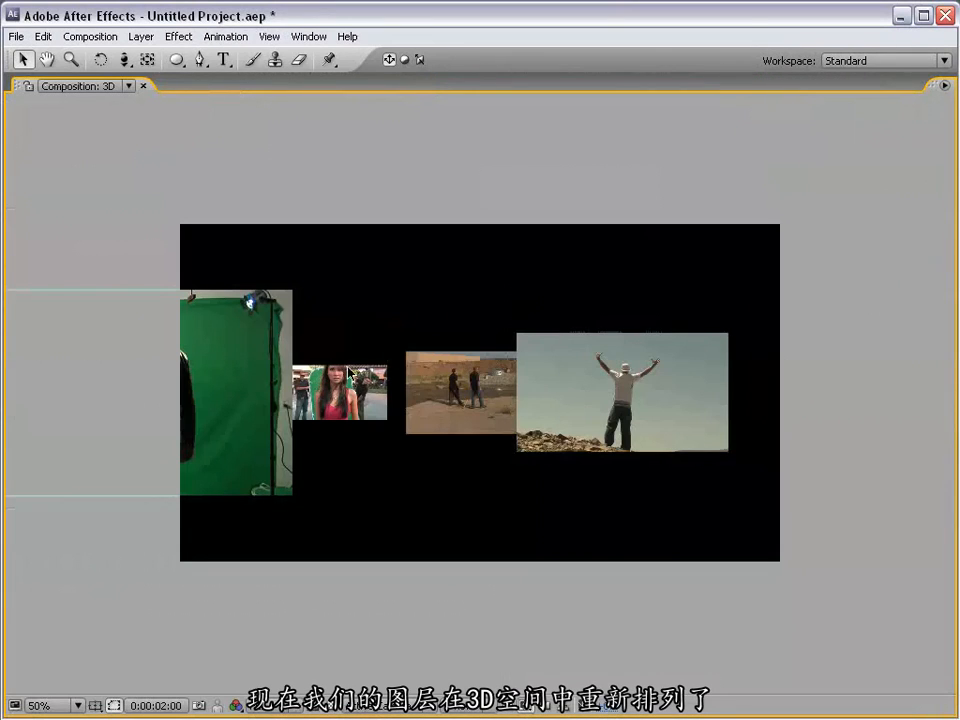
key(grave)
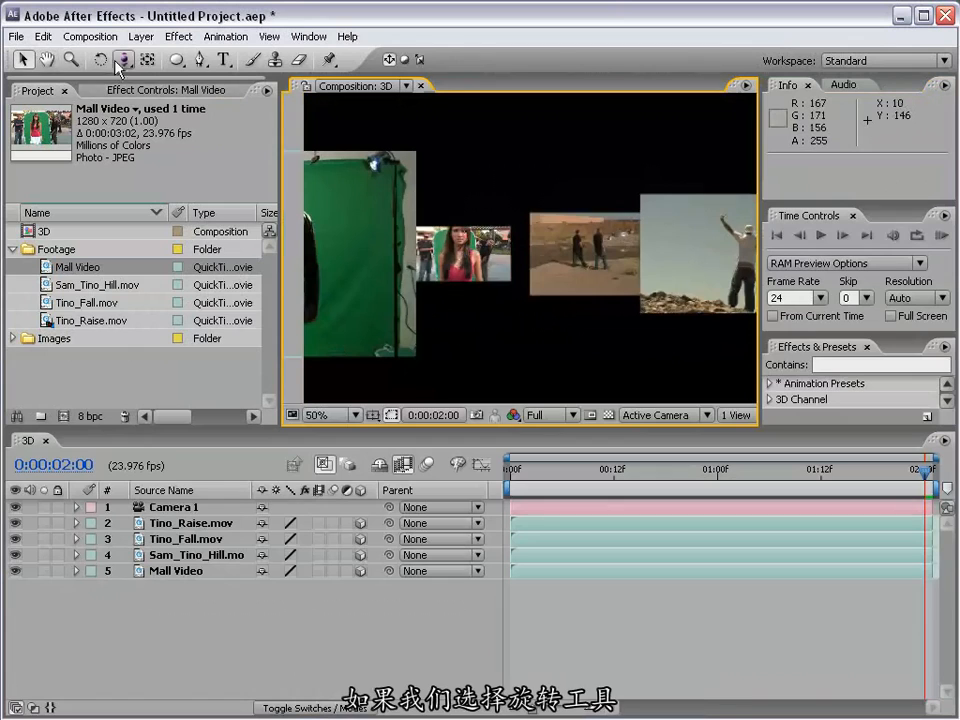
click(125, 66)
click(189, 64)
key(comma)
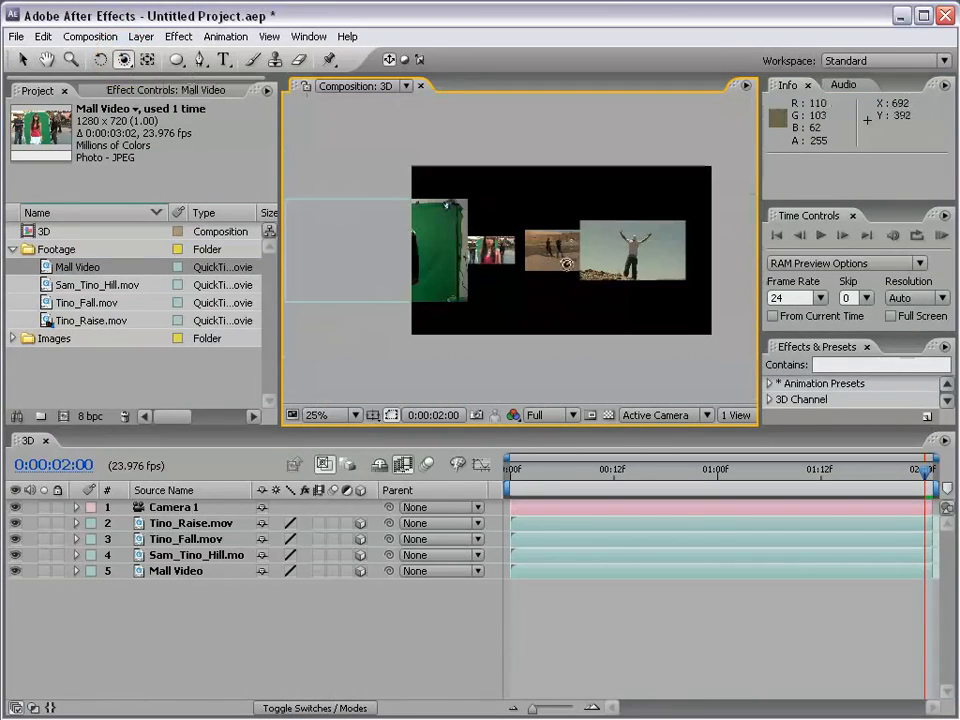
mouse_move(597, 253)
mouse_down()
mouse_move(570, 259)
mouse_move(580, 270)
mouse_move(612, 254)
mouse_move(621, 276)
mouse_move(621, 266)
mouse_move(613, 326)
mouse_move(603, 268)
mouse_move(592, 272)
mouse_up()
Push the Tino_Fall.mov layer back along its Z axis, nearer to the other layers.
key(v)
click(379, 309)
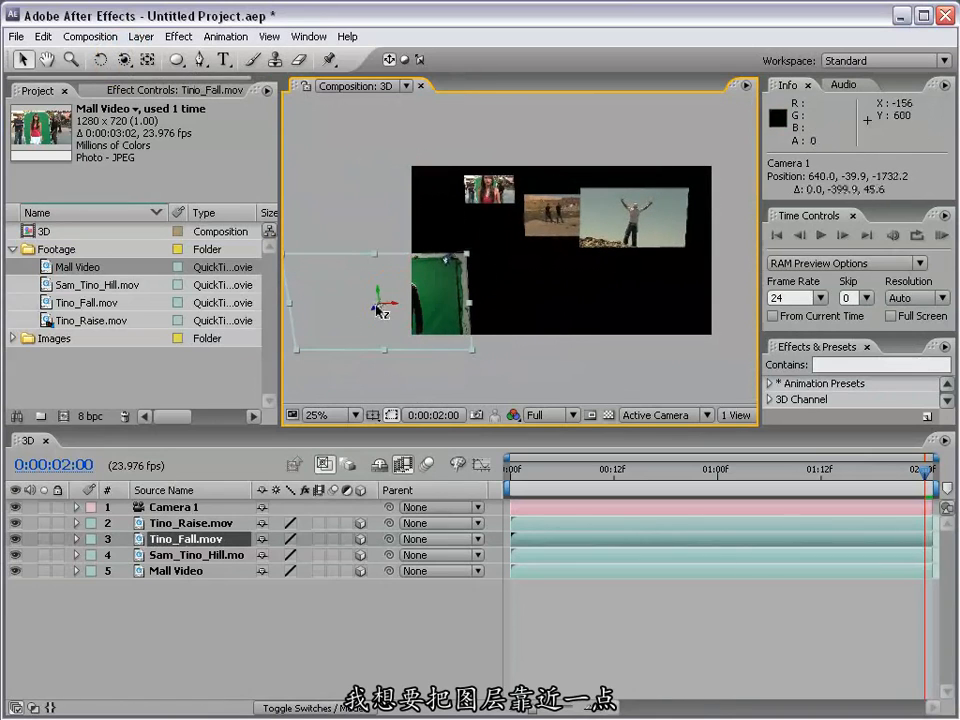
drag(373, 307, 508, 220)
Push the camera in with the Track Z Camera tool and orbit it to a position of about 701, 440, -870.
key(c)
key(c)
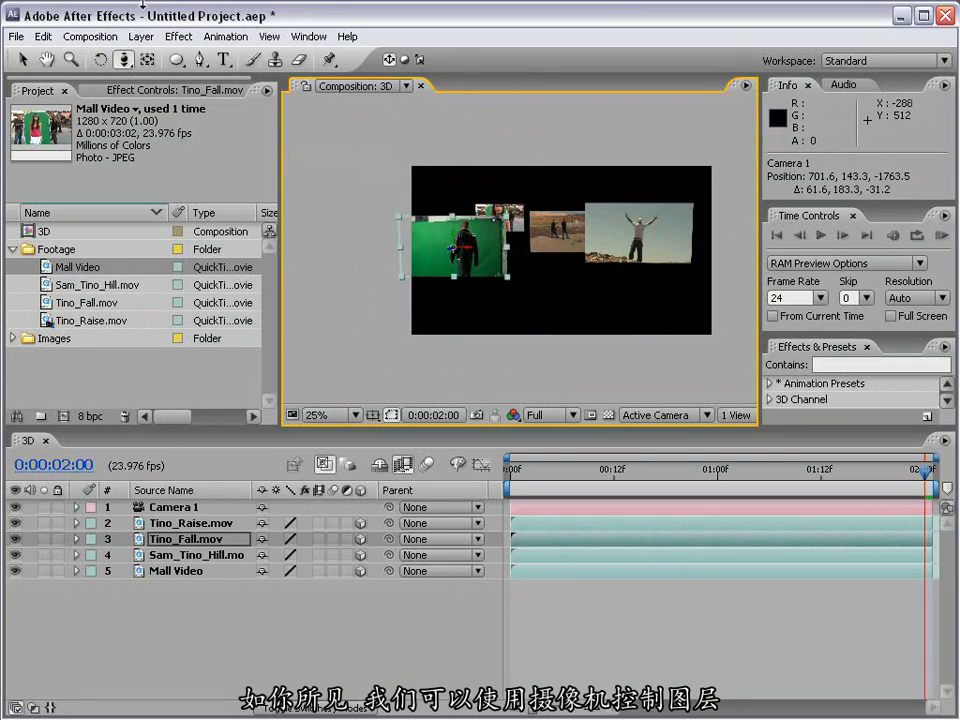
drag(124, 59, 197, 110)
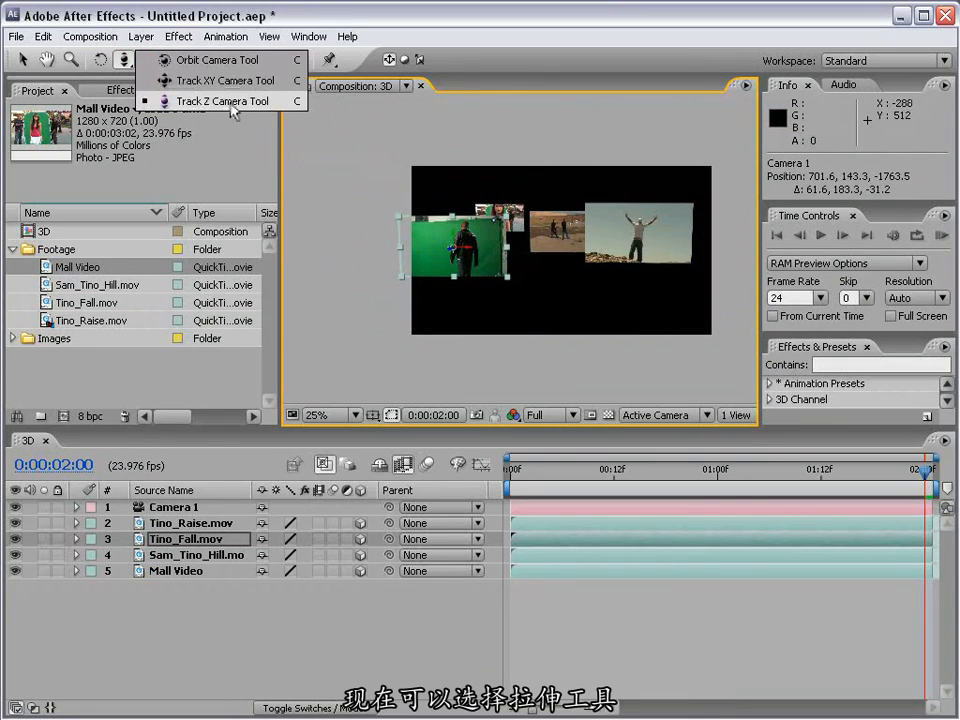
drag(491, 201, 515, 253)
key(c)
key(c)
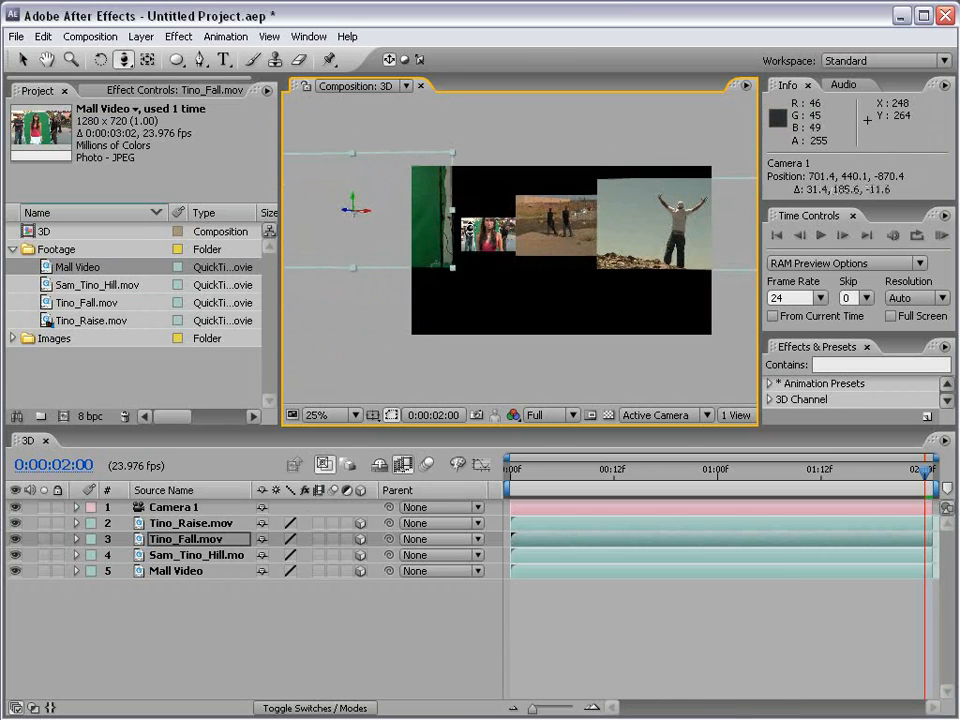
Cycle through the camera tools to reposition the camera closer to the layers, at about 604, 329, -568.
key(c)
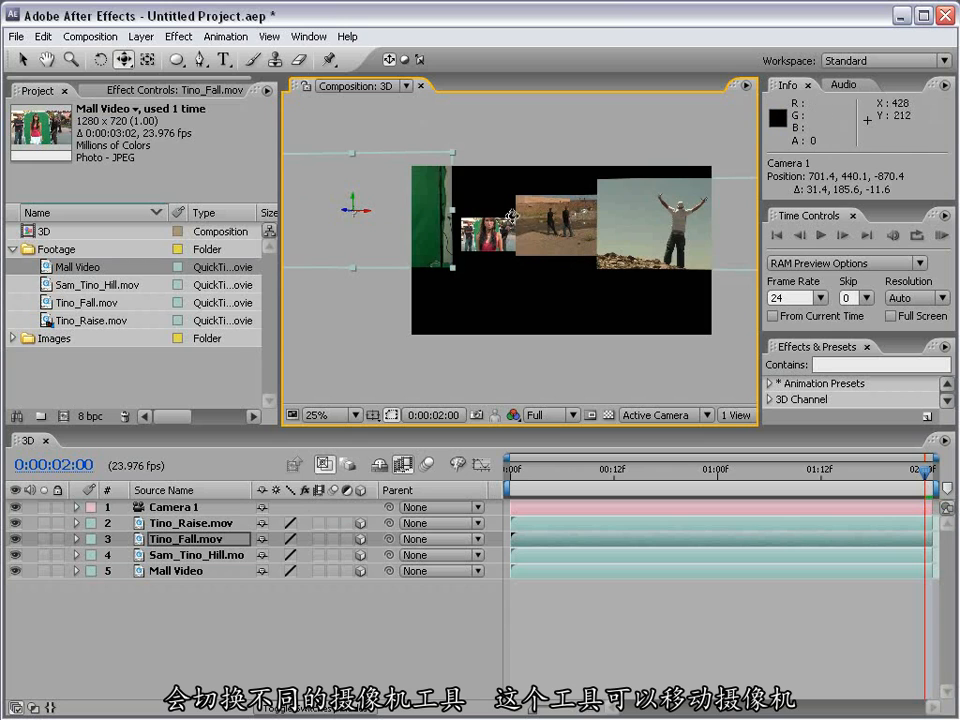
drag(512, 216, 546, 244)
key(c)
key(c)
key(c)
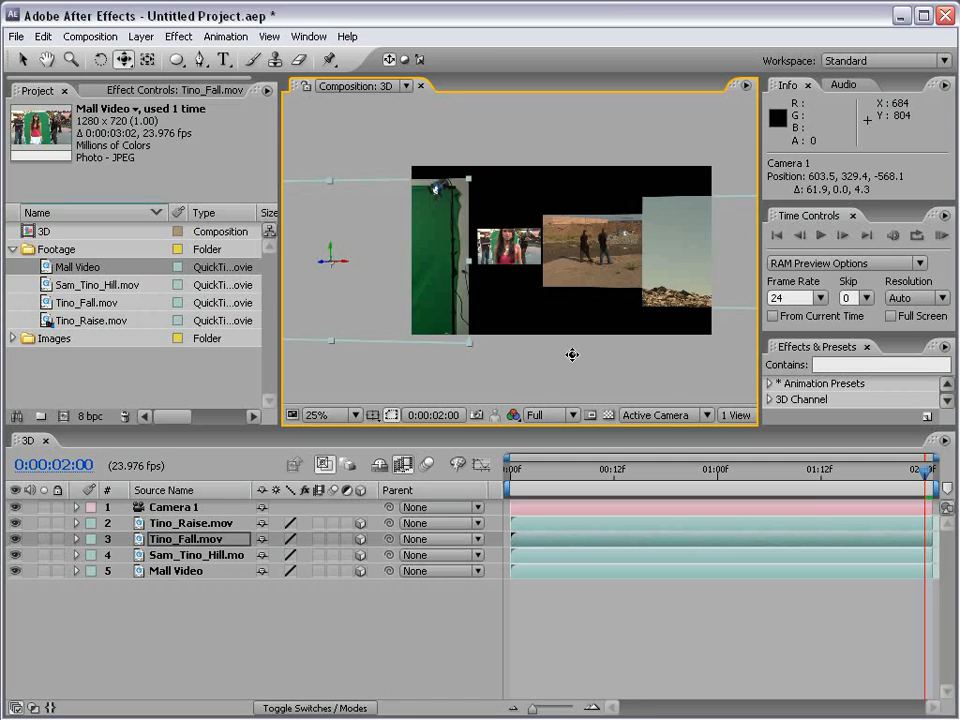
In the Top view, move Sam_Tino_Hill.mov back to about Z 1576 and Mall Video forward to about Z 2360.
click(643, 422)
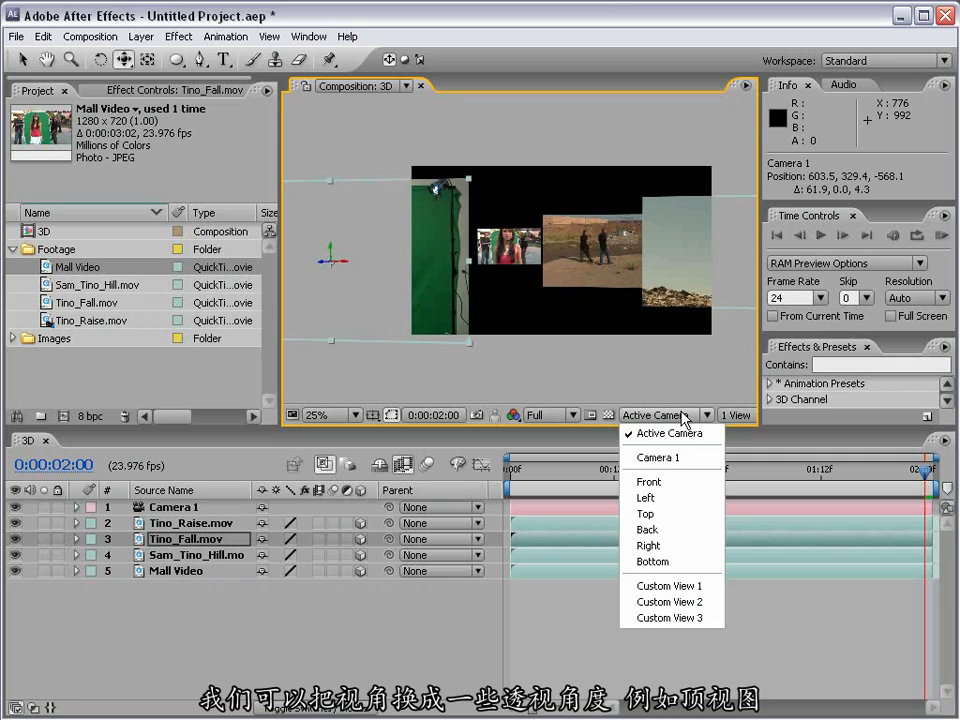
click(656, 514)
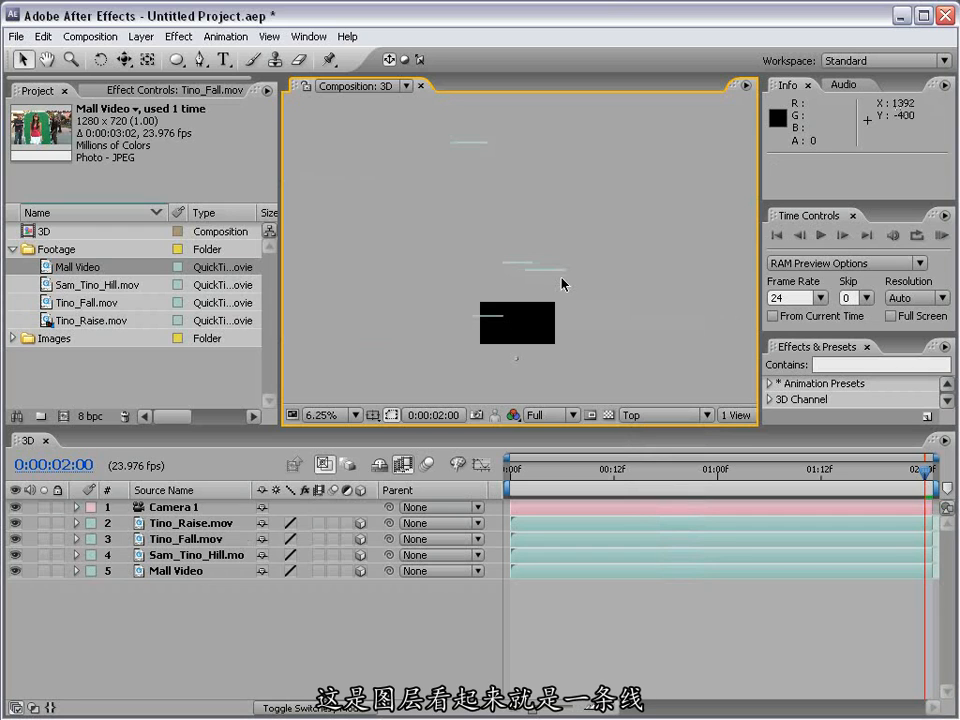
click(521, 265)
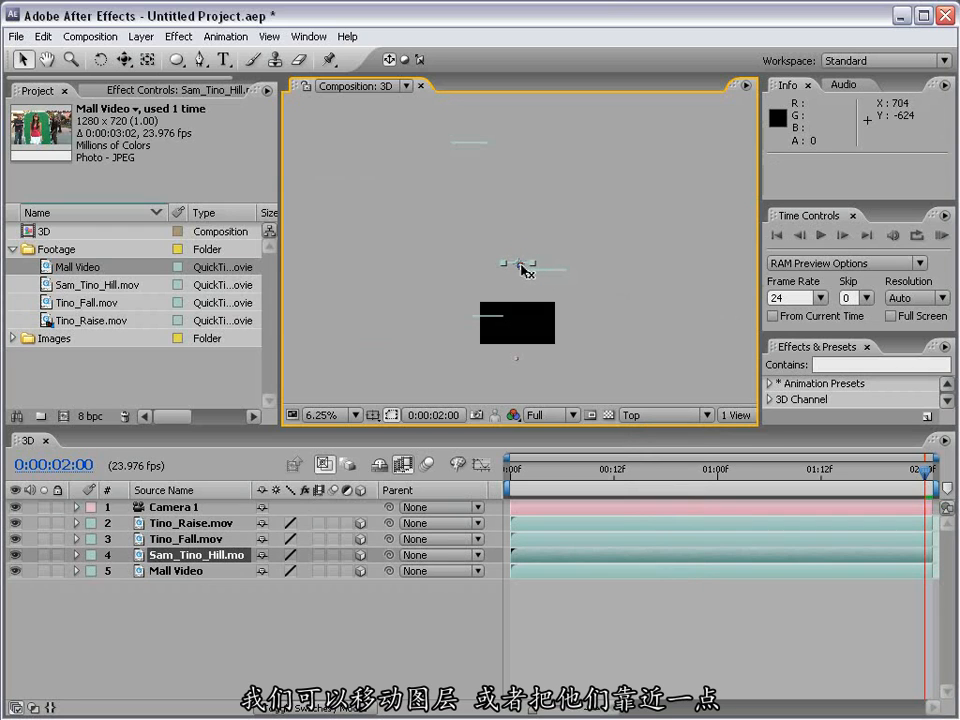
drag(521, 269, 518, 236)
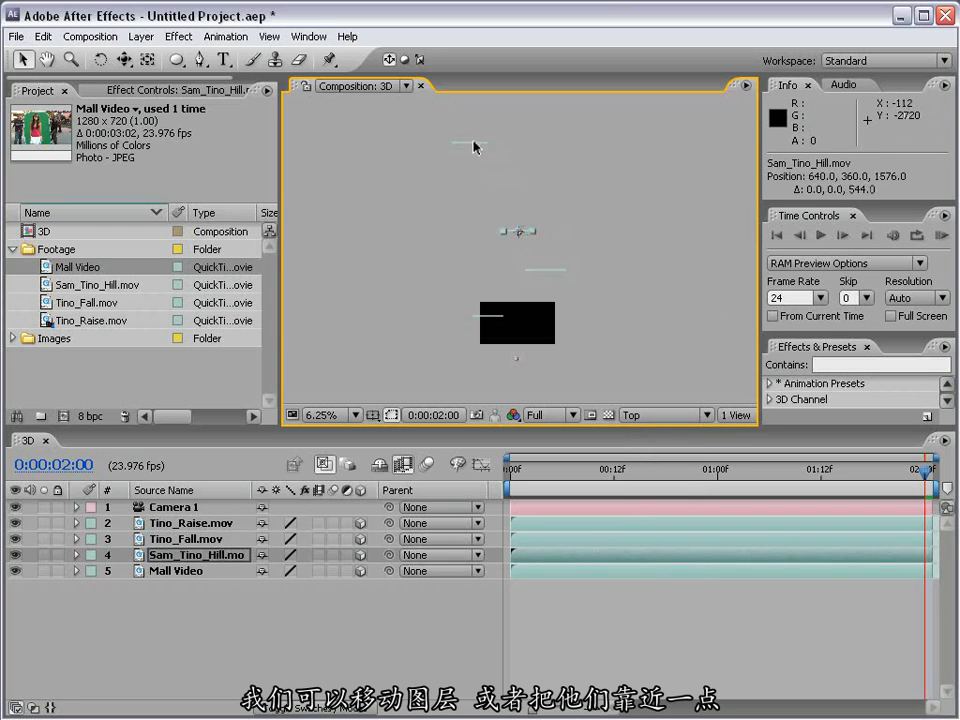
drag(475, 147, 472, 188)
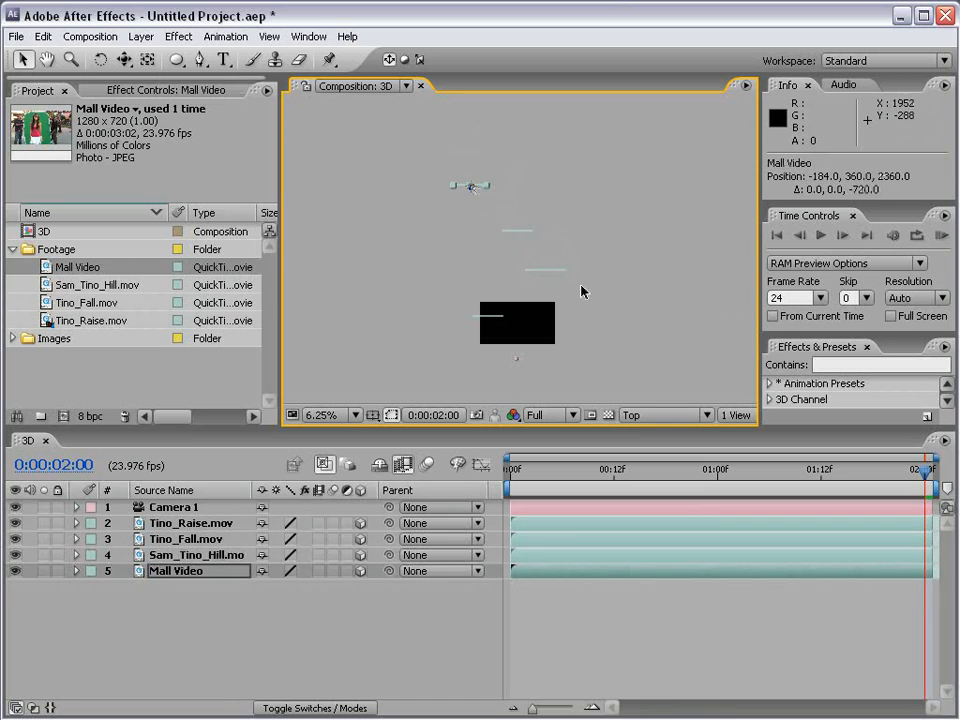
Return to the Active Camera view and pull the camera back to a position of about 632, 324, -895.
click(482, 242)
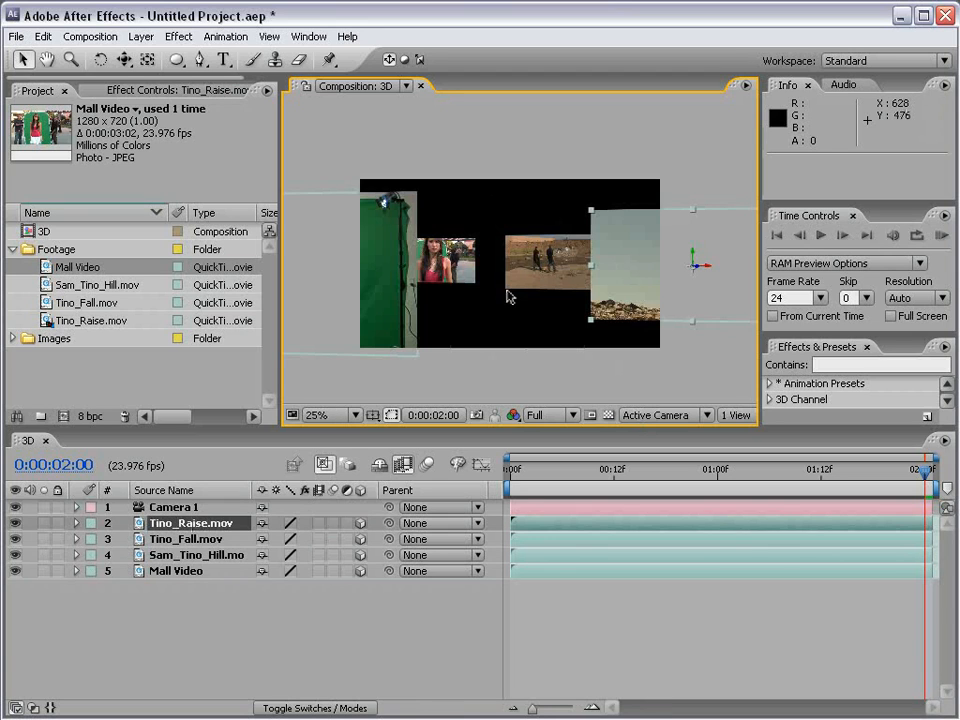
key(c)
key(c)
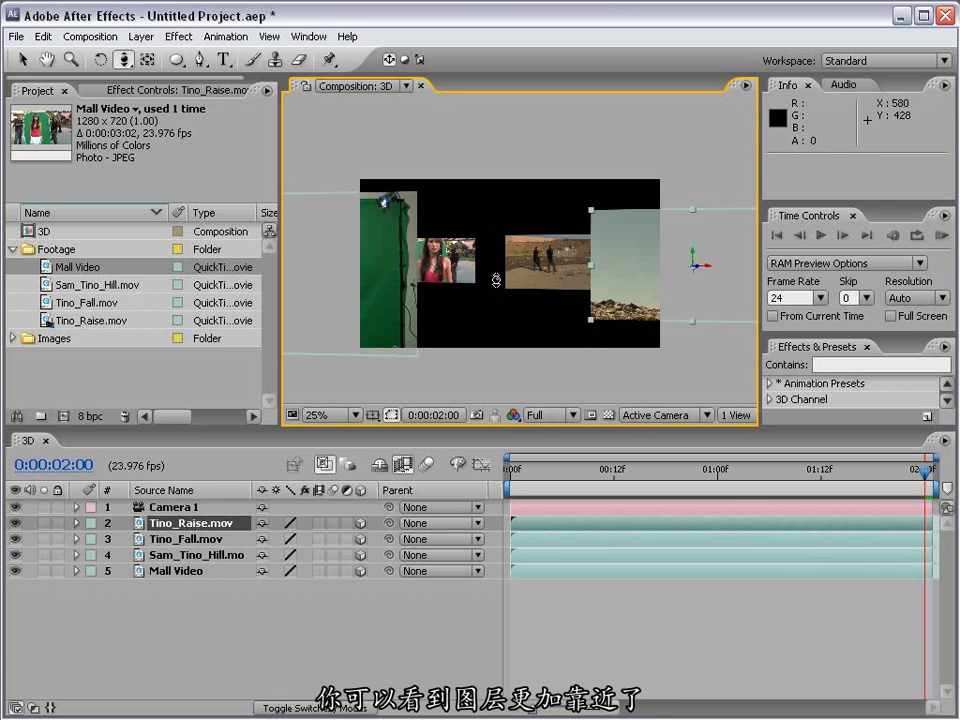
drag(497, 280, 495, 317)
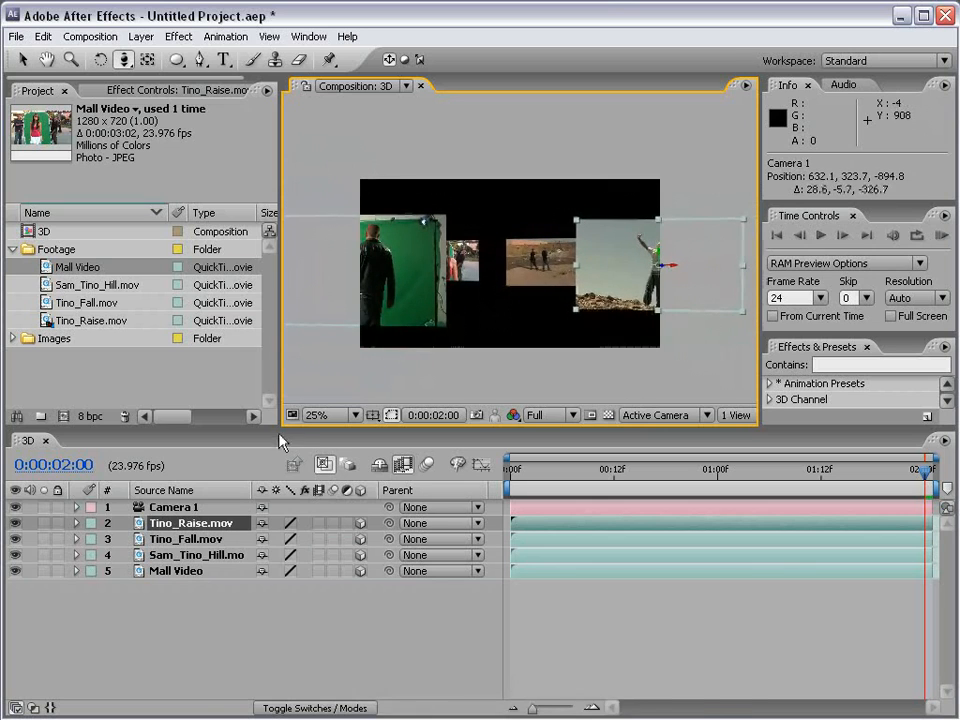
Expand Camera 1's Transform properties and set a Position keyframe at 0:00:00:00.
click(176, 512)
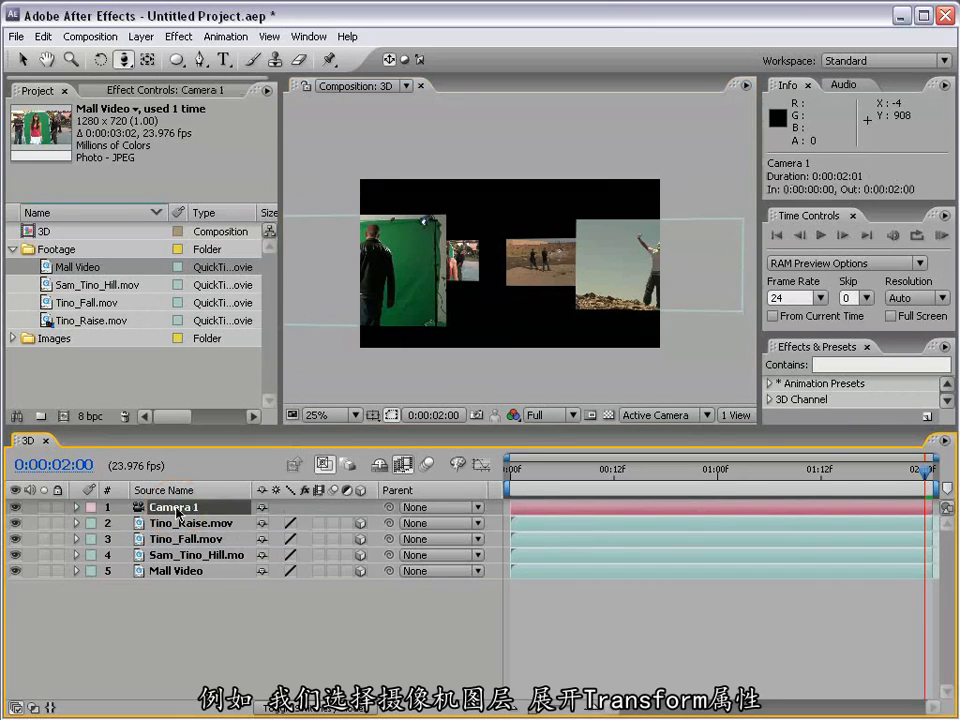
click(73, 508)
click(92, 523)
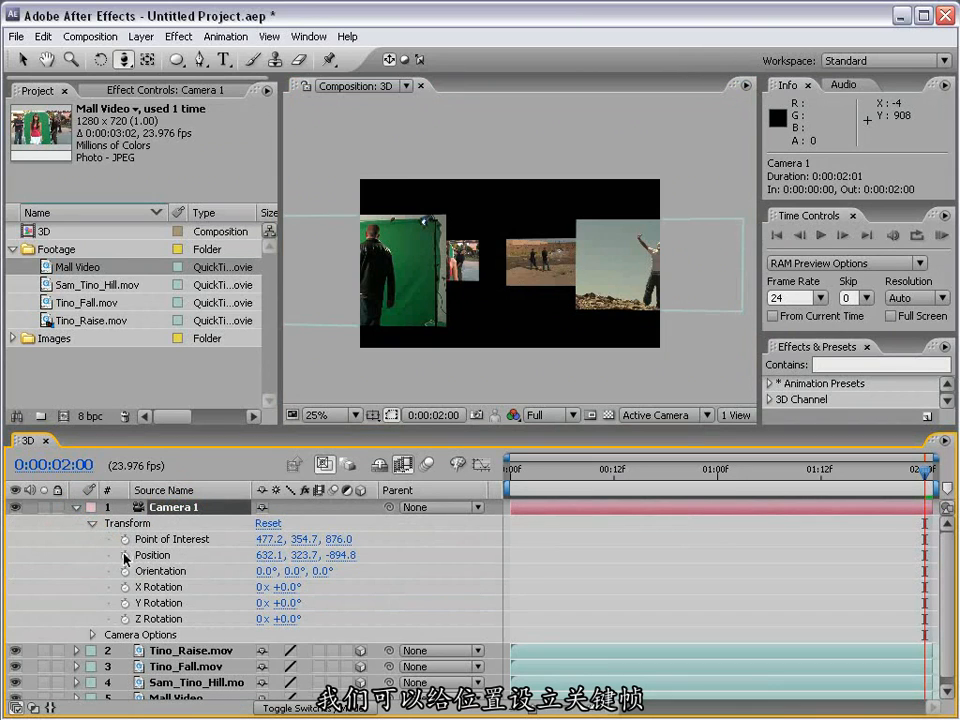
click(519, 482)
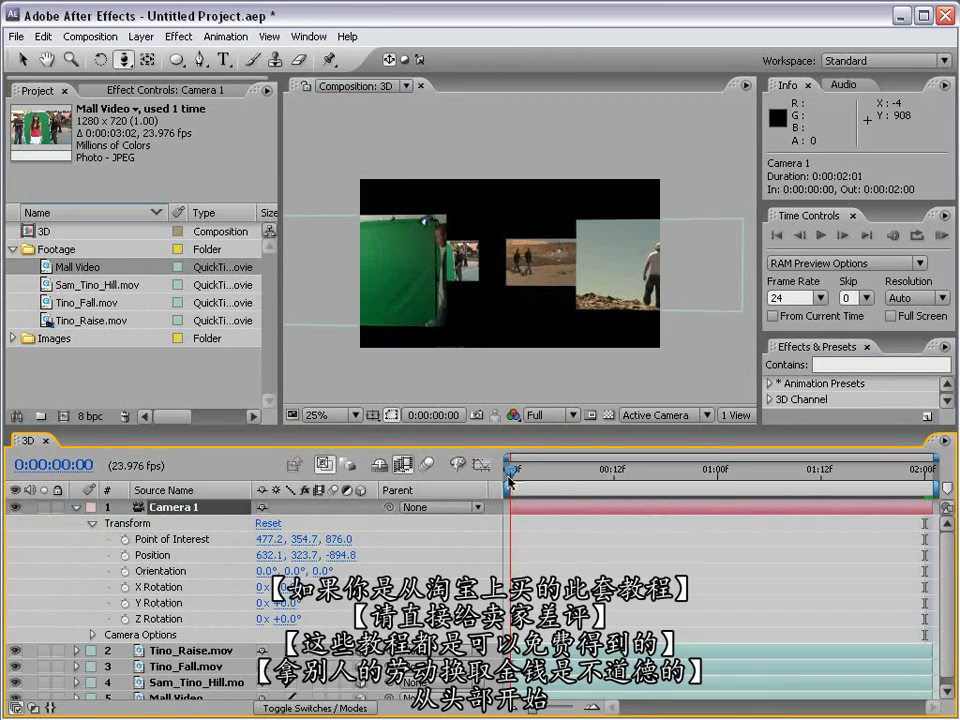
click(125, 555)
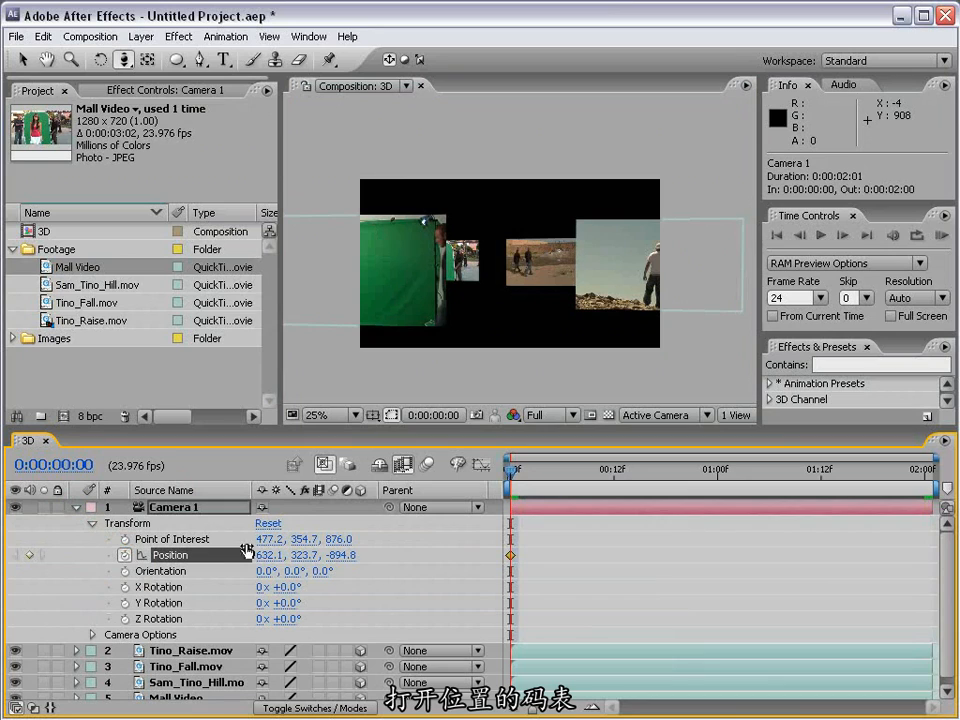
Add a second camera Position keyframe at 0:00:01:01 with Z at about -220, and preview the move.
drag(512, 471, 726, 473)
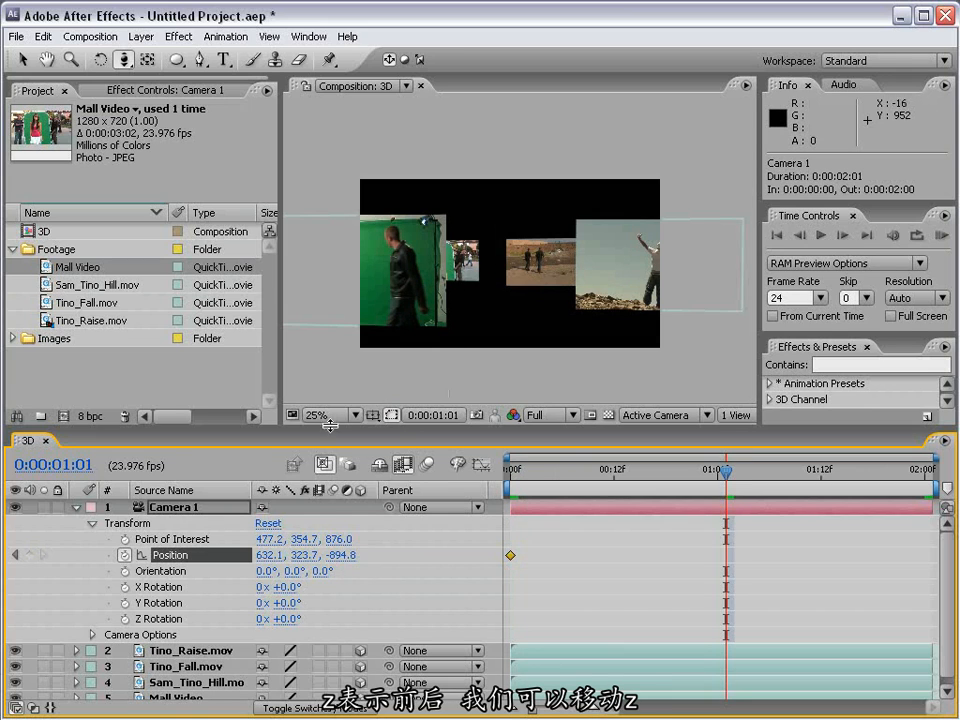
drag(339, 561, 512, 555)
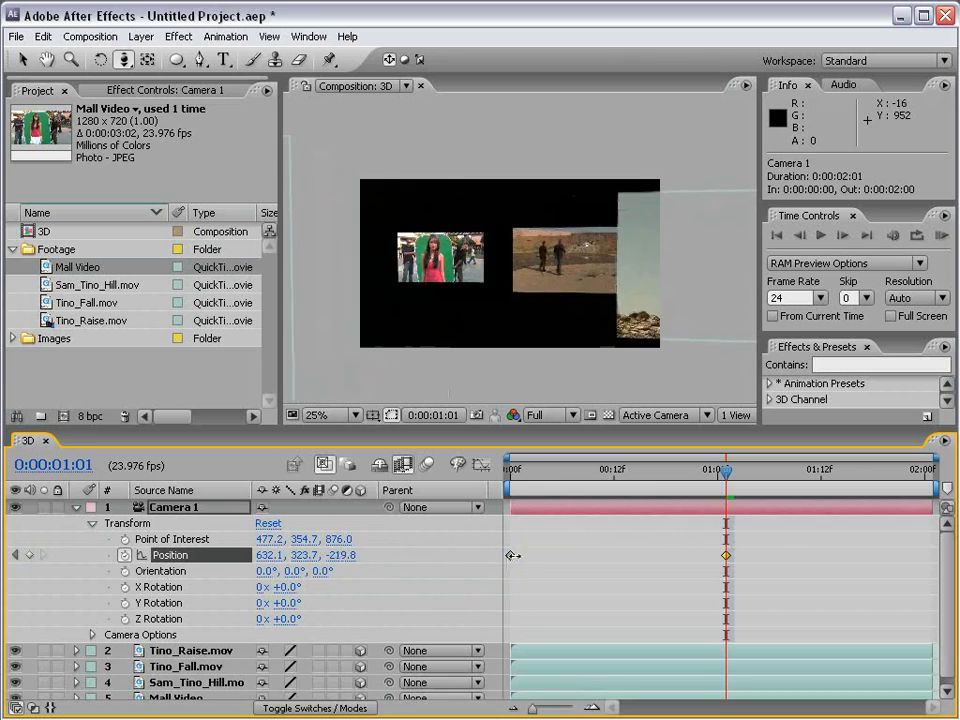
click(942, 236)
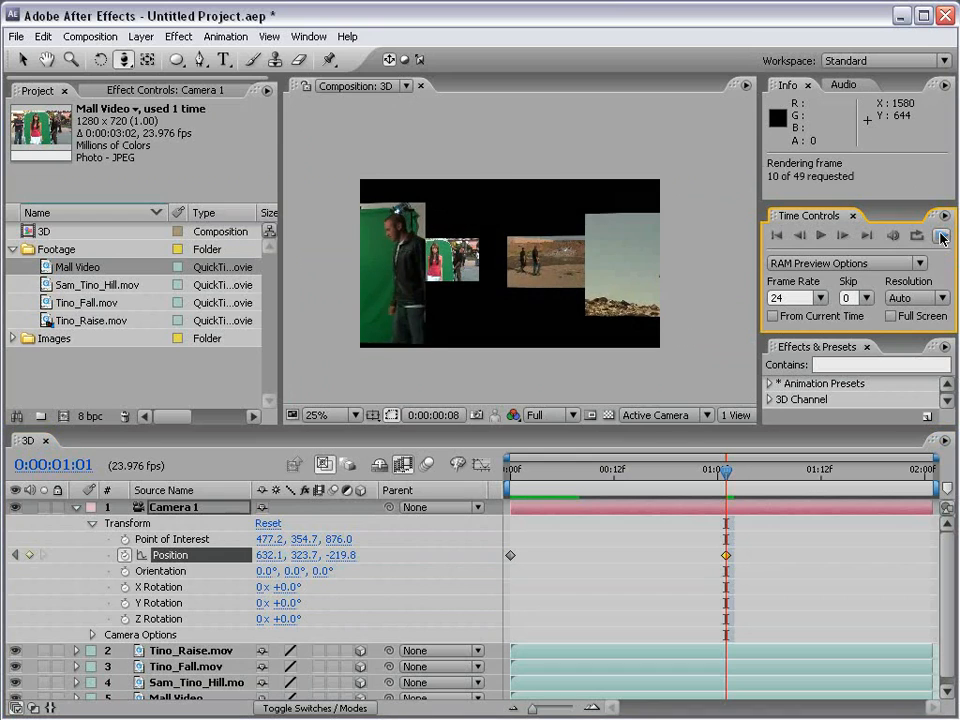
Apply Easy Ease to both of Camera 1's Position keyframes.
click(572, 575)
drag(758, 549, 510, 566)
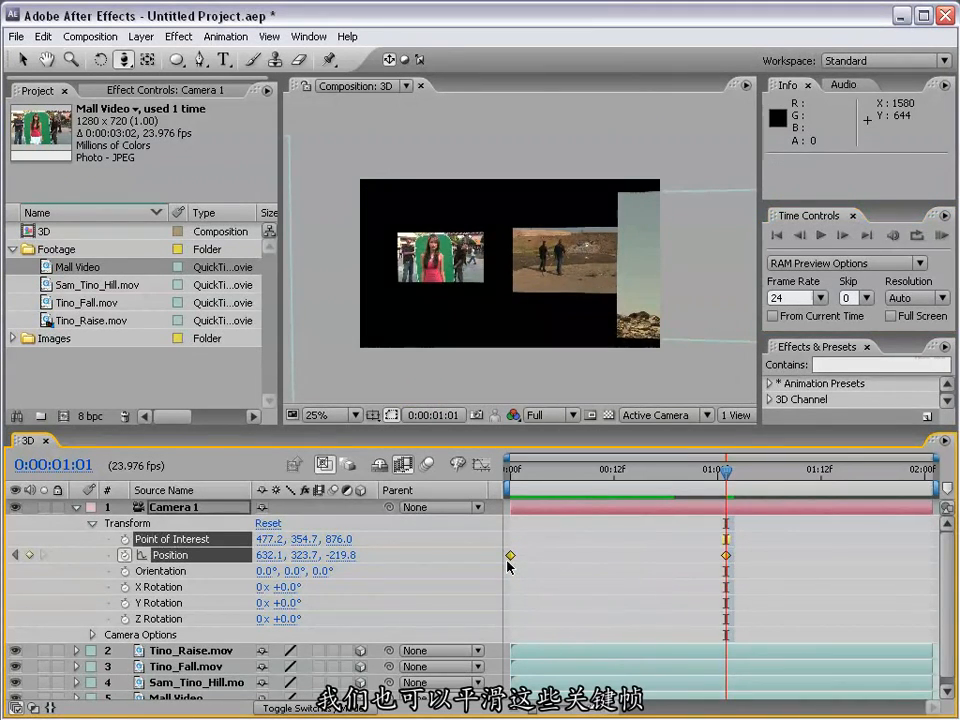
key(F9)
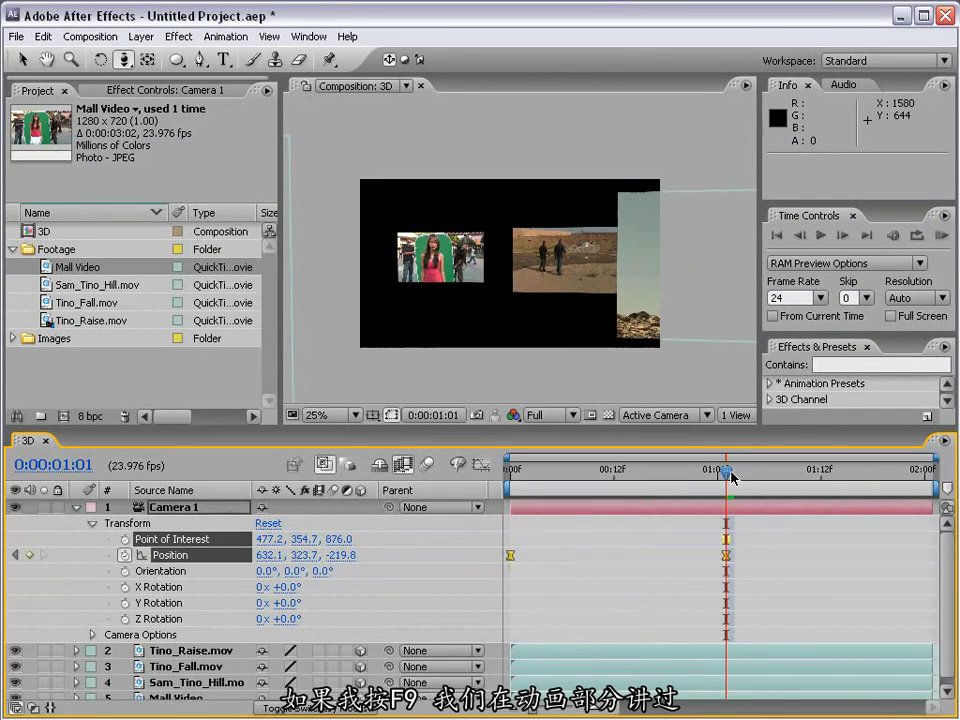
click(683, 543)
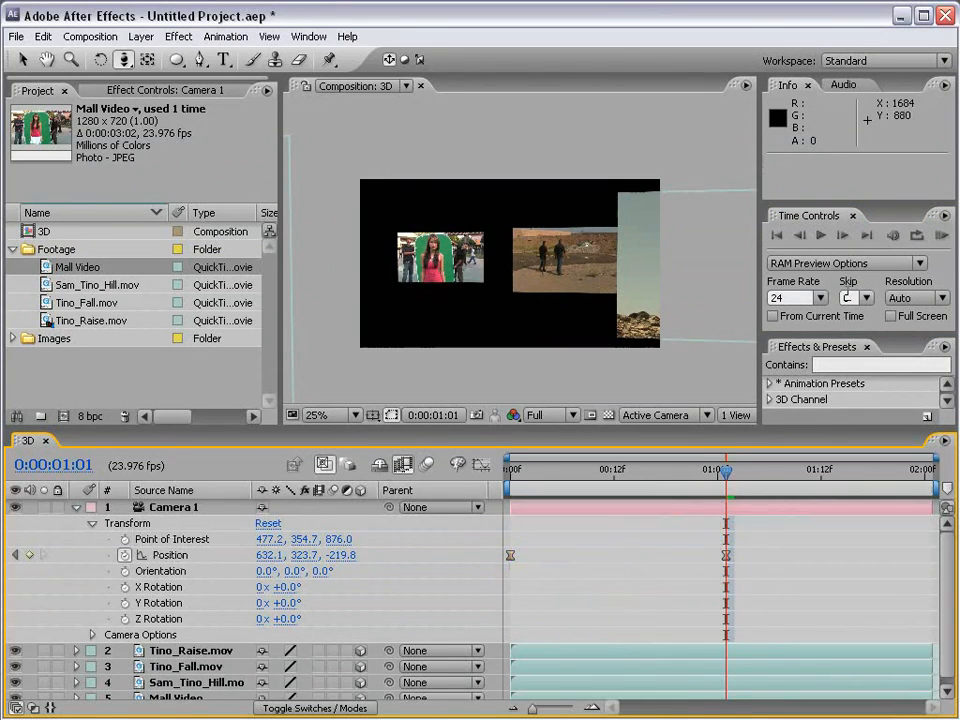
Set the RAM preview resolution to Quarter and play a RAM preview of the eased camera move.
click(898, 298)
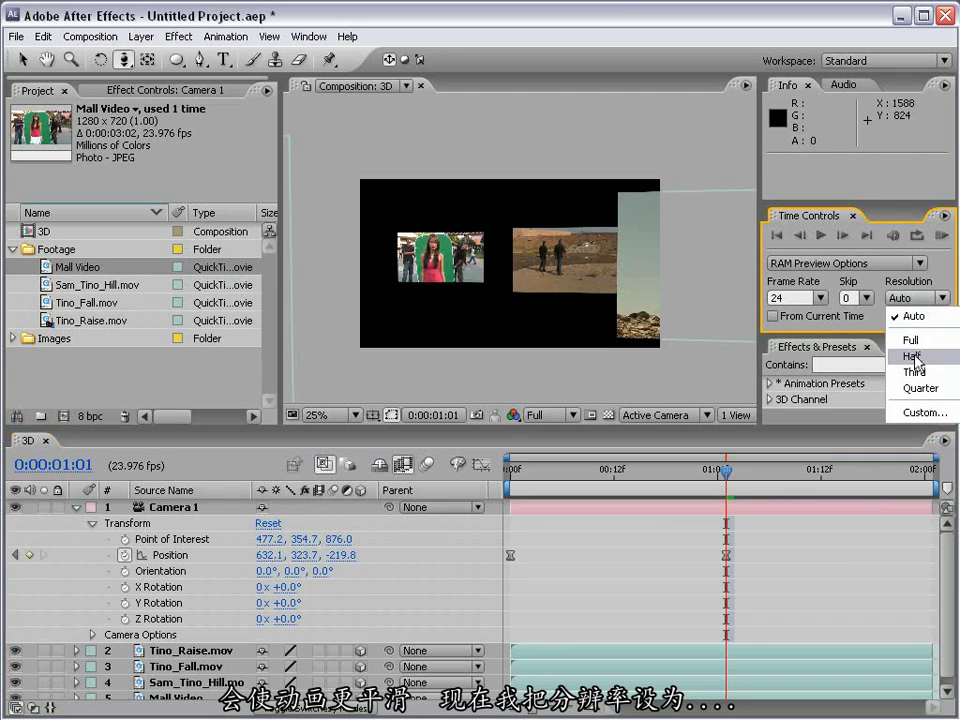
click(910, 388)
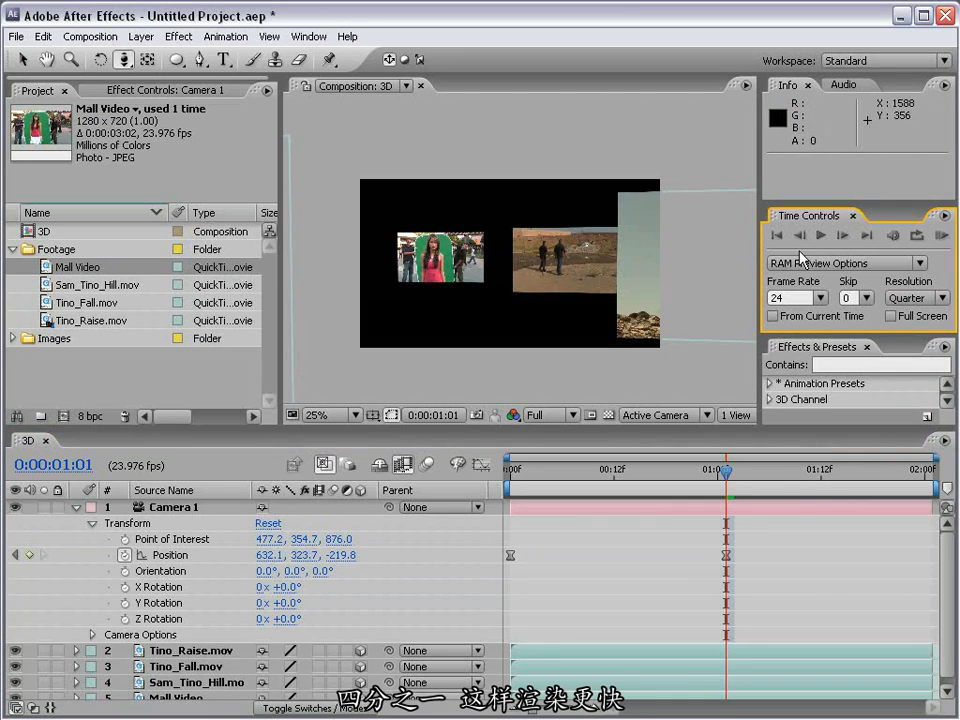
click(942, 236)
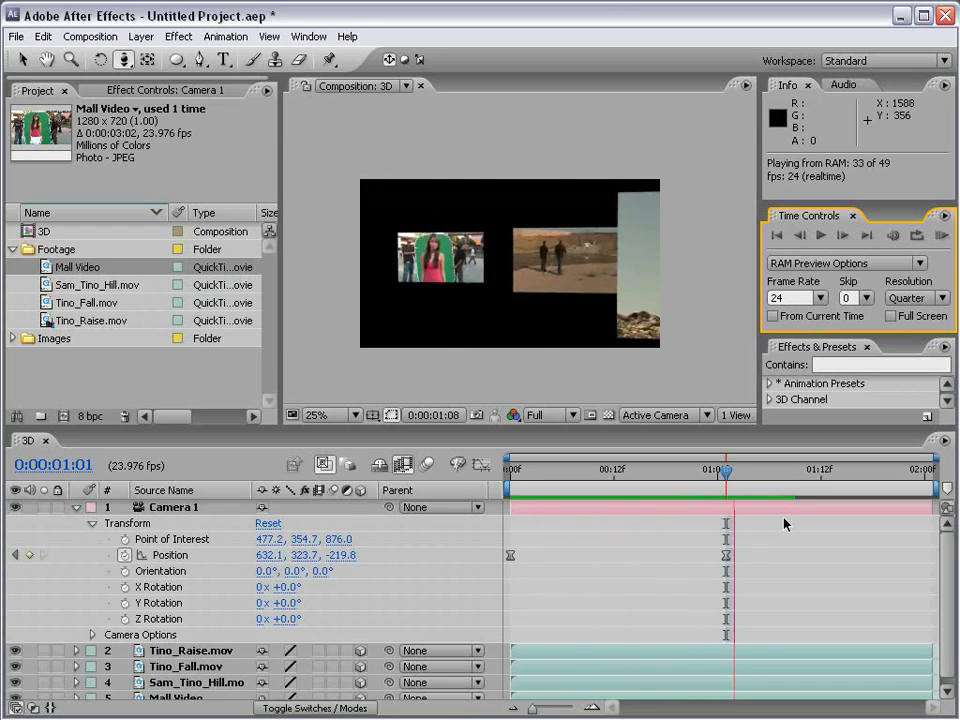
key(space)
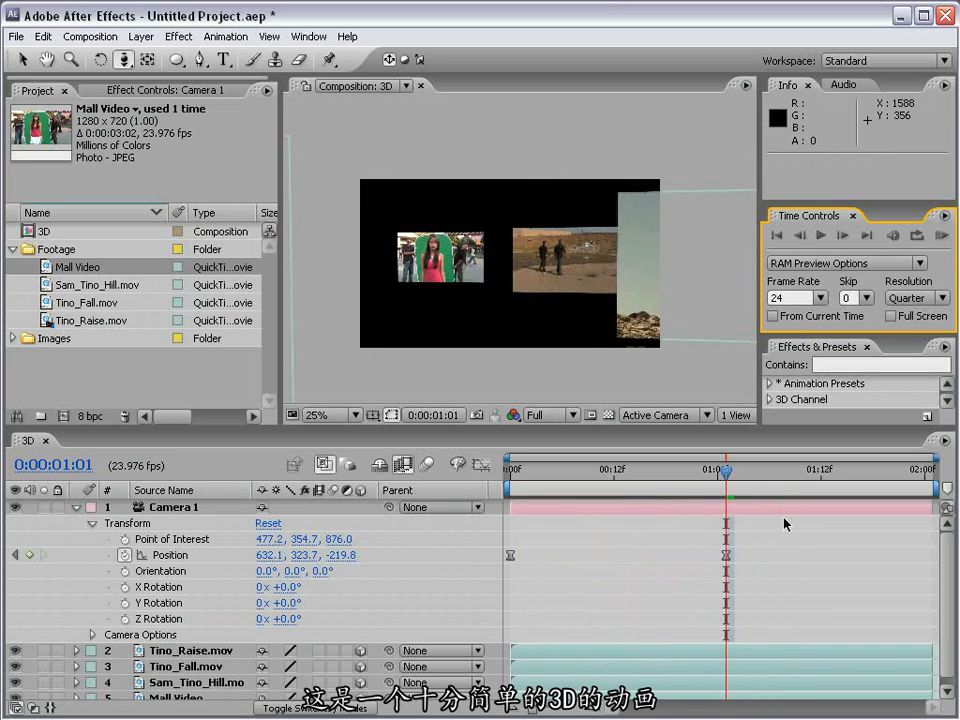
Return to 0:00:00:00 and start a new light layer with the light type set to Point.
drag(727, 472, 507, 487)
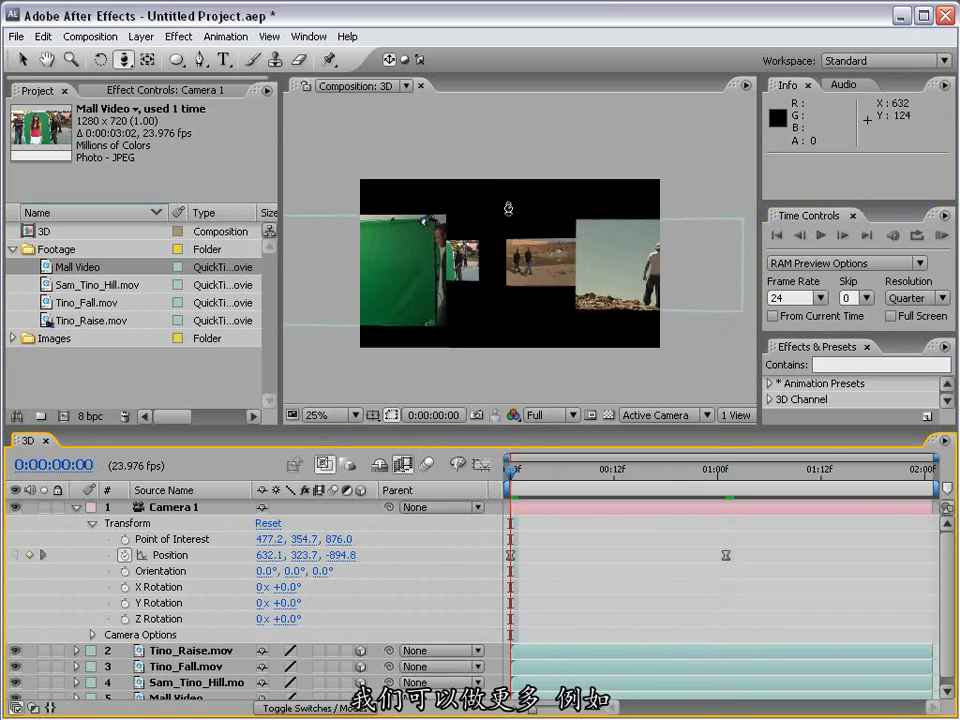
key(v)
click(141, 37)
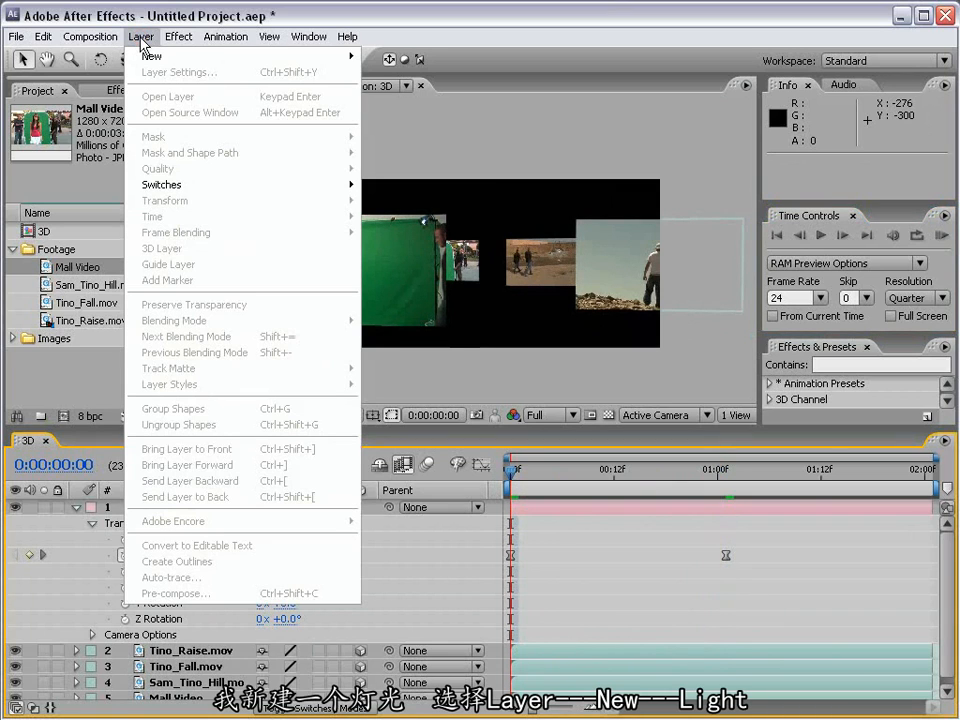
mouse_move(152, 56)
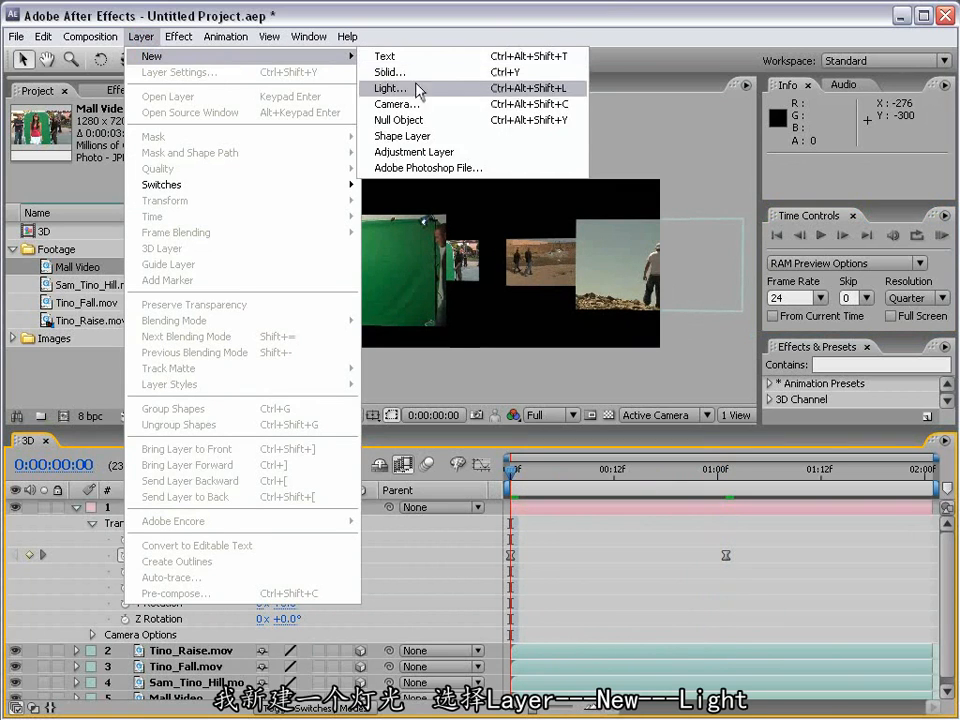
click(410, 90)
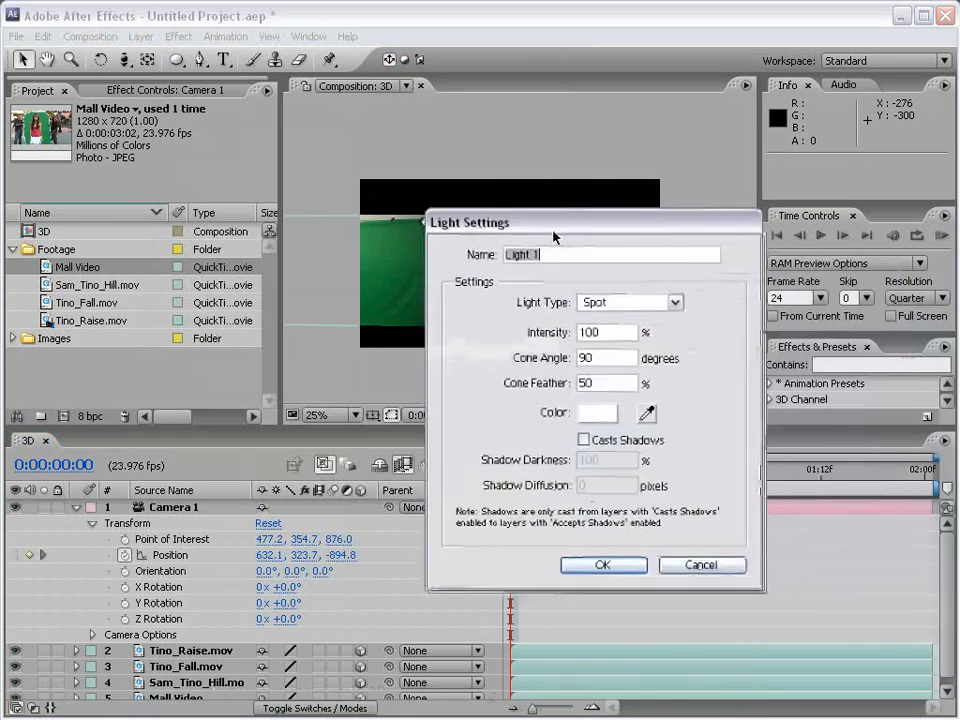
click(596, 295)
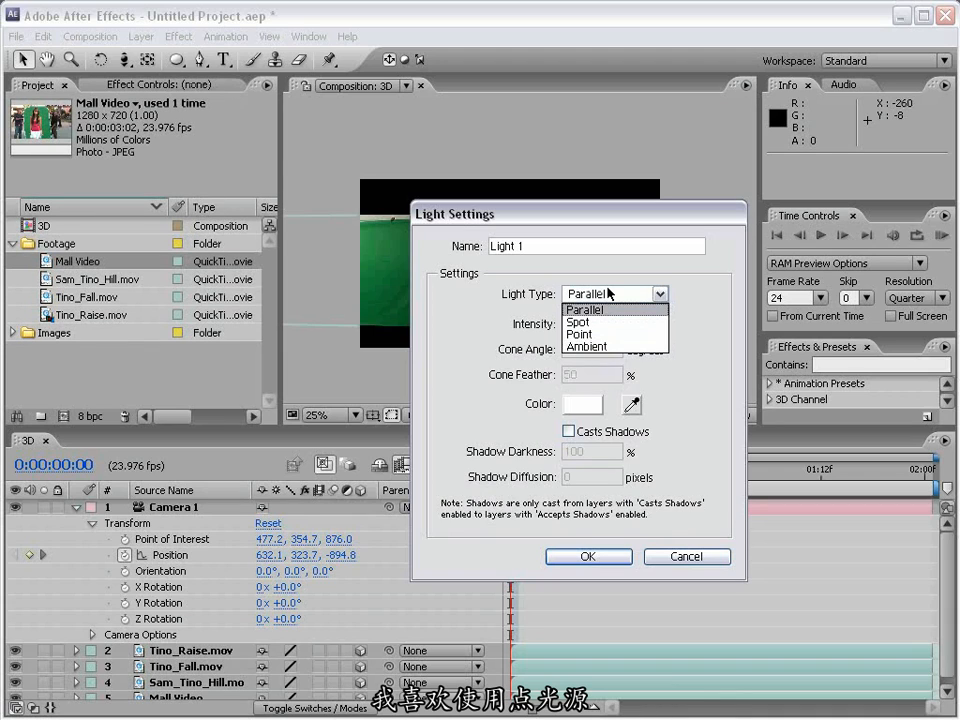
click(596, 339)
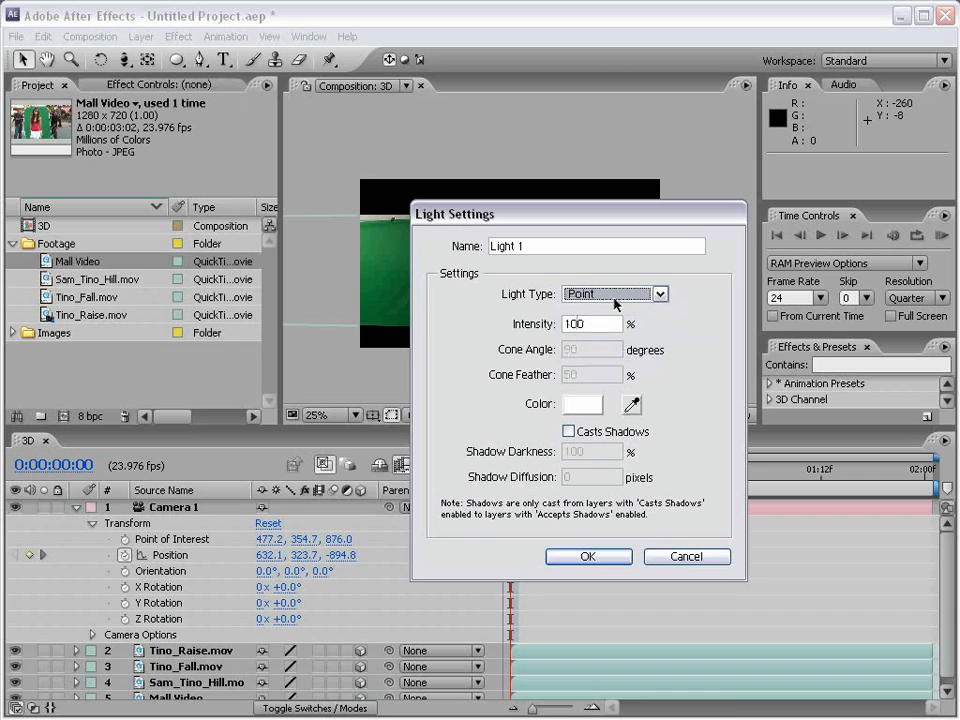
Give the new light the blue color 0179FF, enable Casts Shadows, and create it.
click(583, 405)
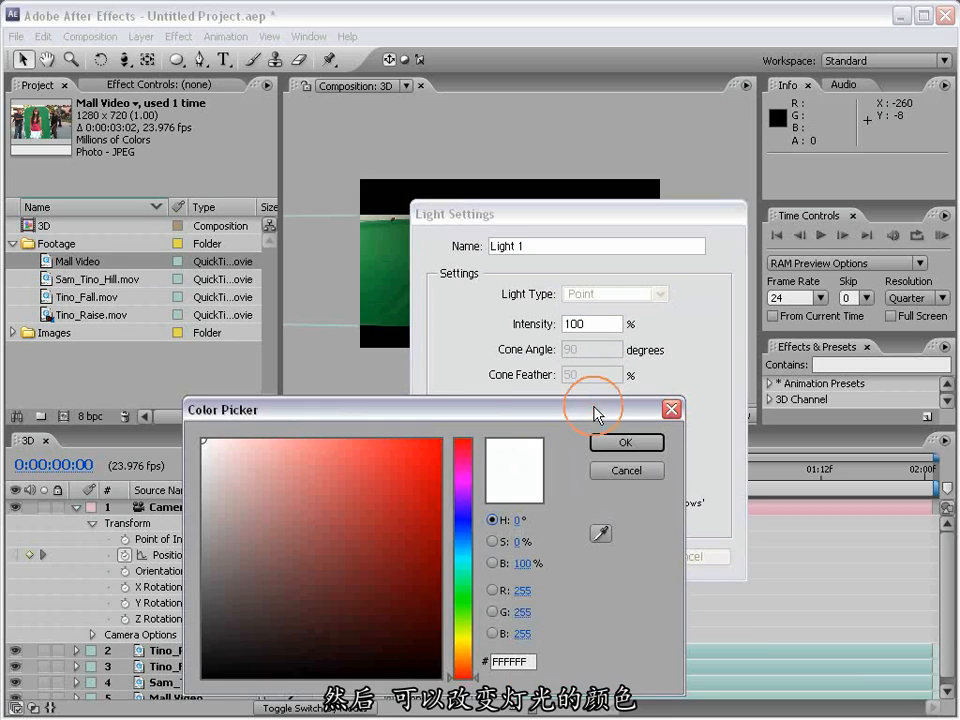
click(465, 538)
click(383, 499)
click(441, 439)
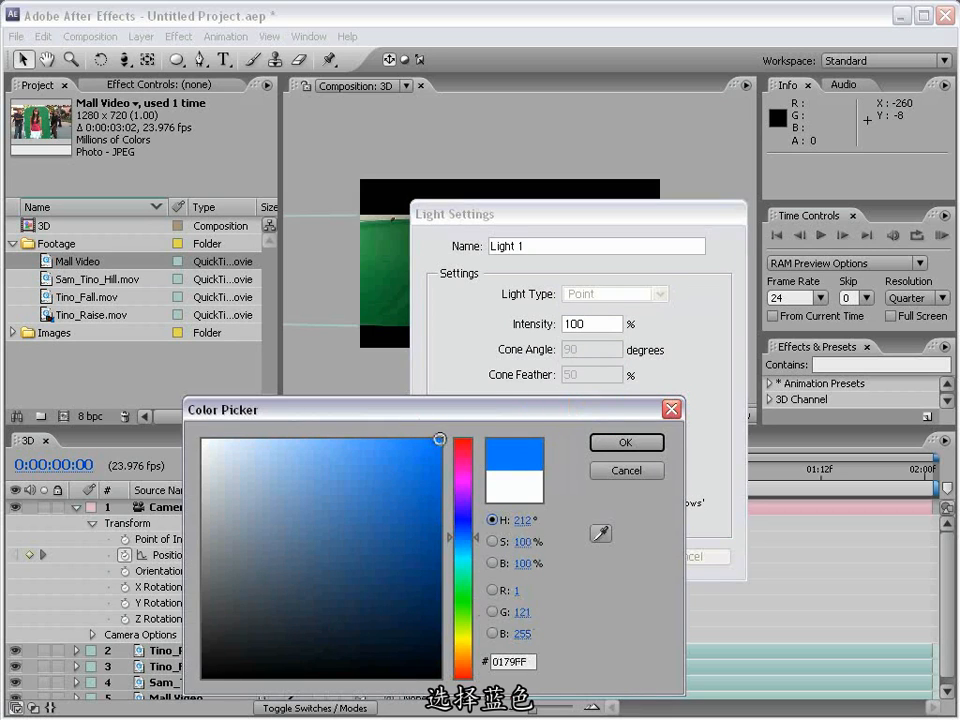
click(625, 442)
click(570, 432)
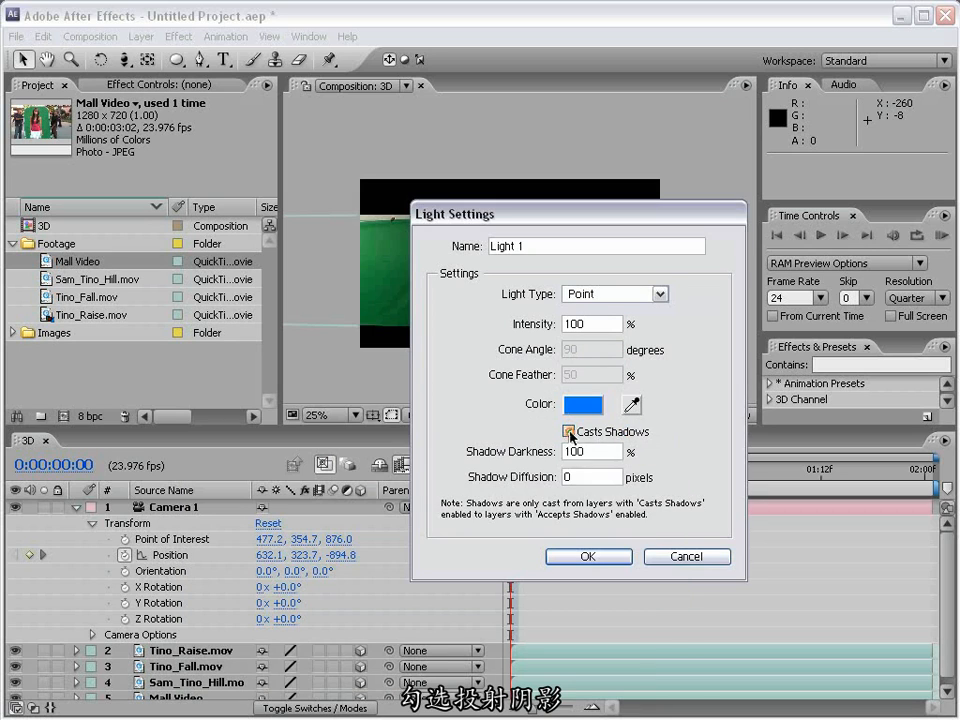
click(585, 555)
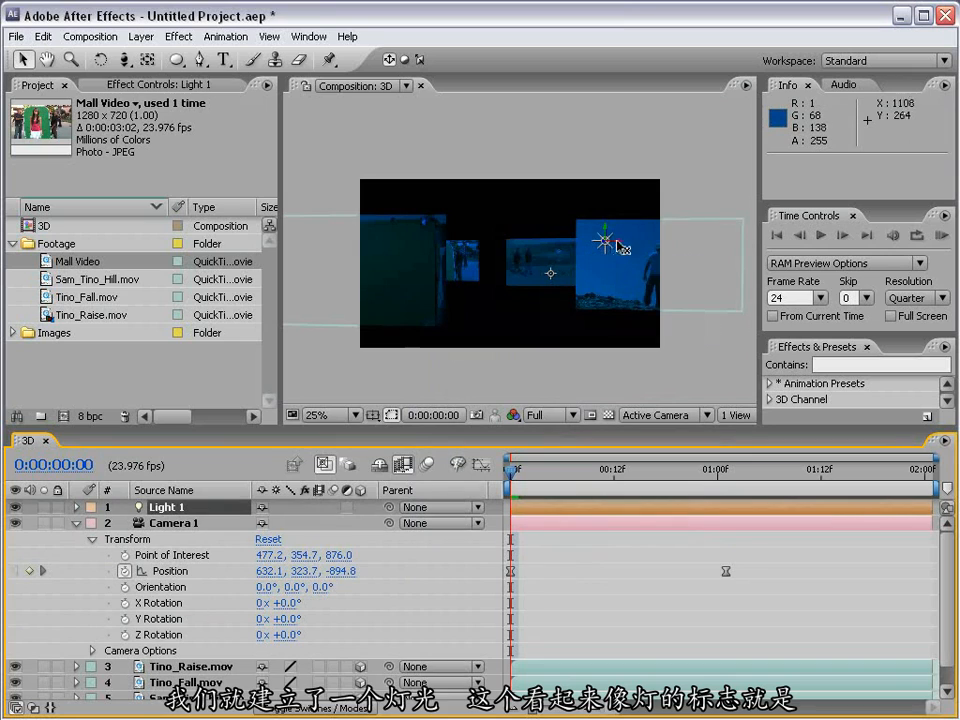
Move the light along its axes to a spot above the layers, at about 553, 155, -336.
drag(620, 244, 553, 240)
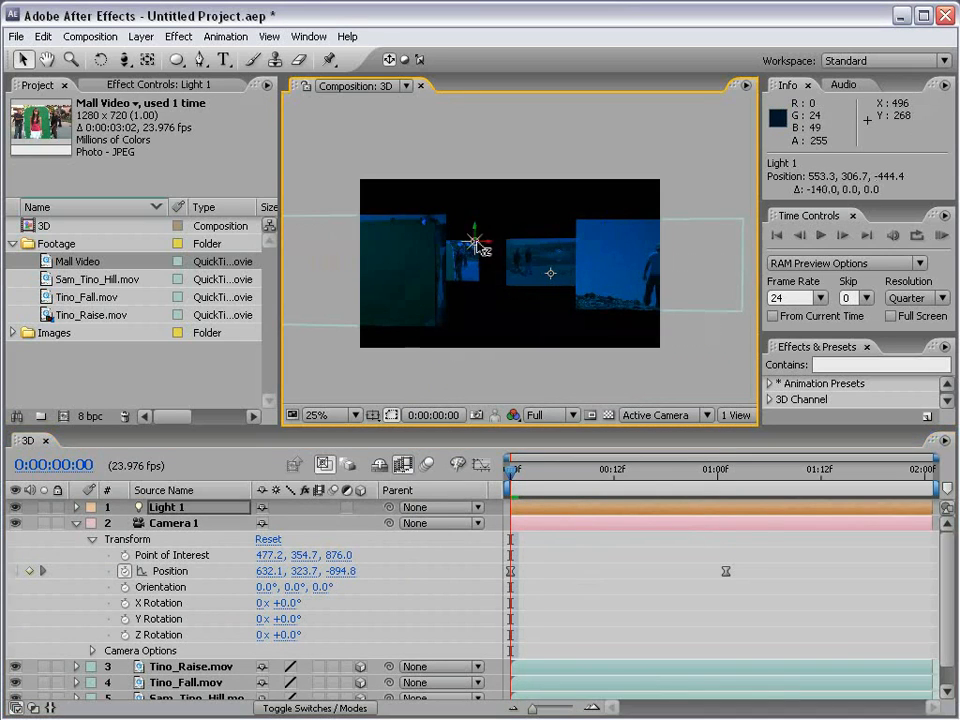
drag(477, 245, 400, 247)
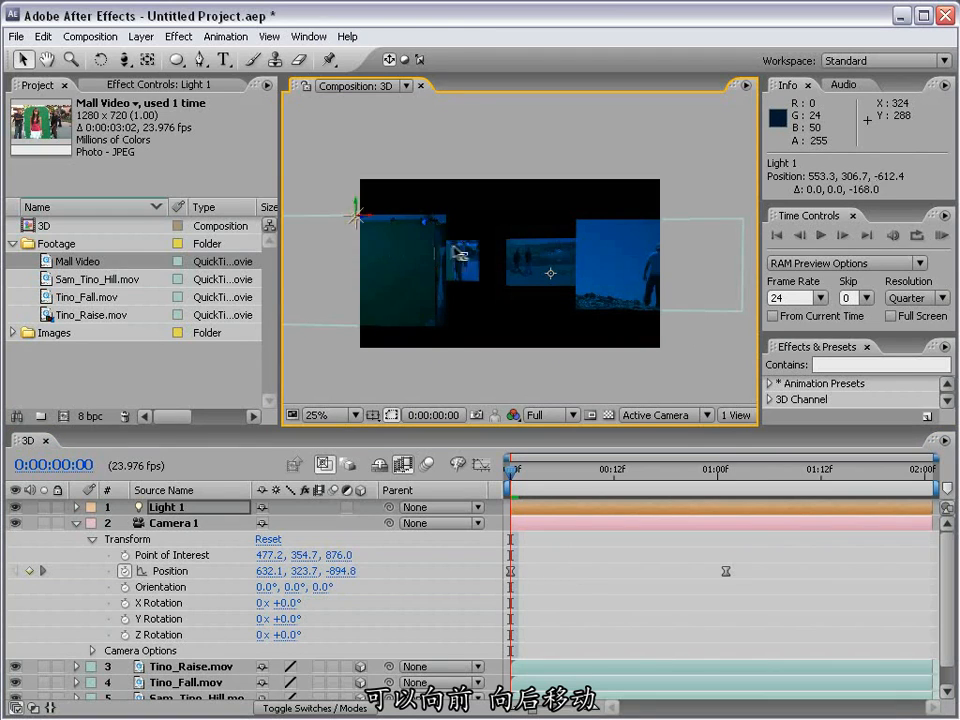
drag(460, 253, 492, 187)
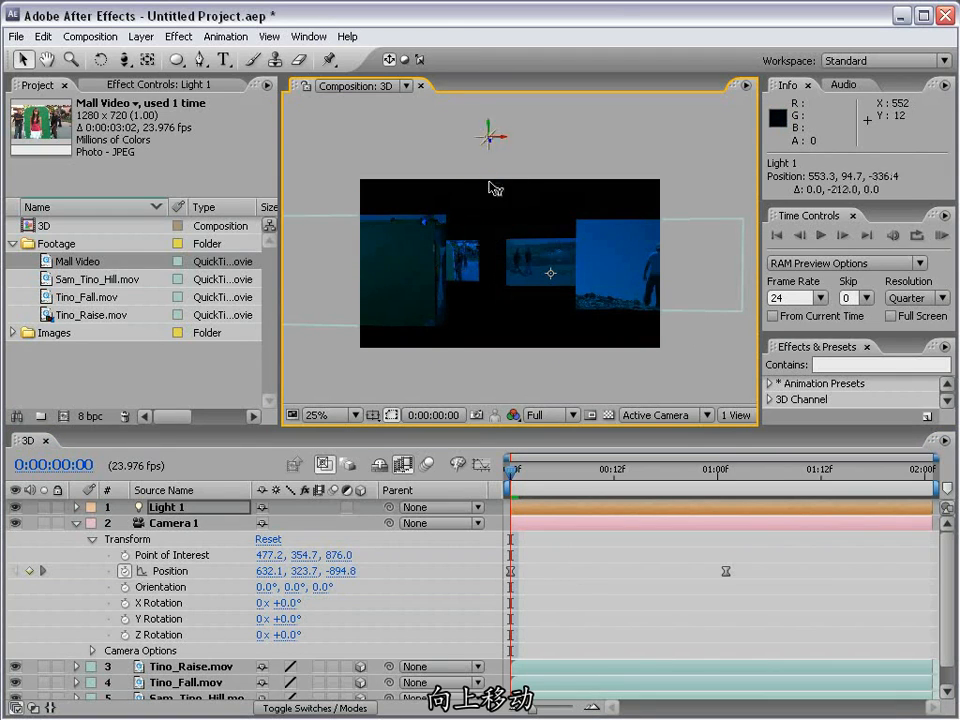
click(347, 452)
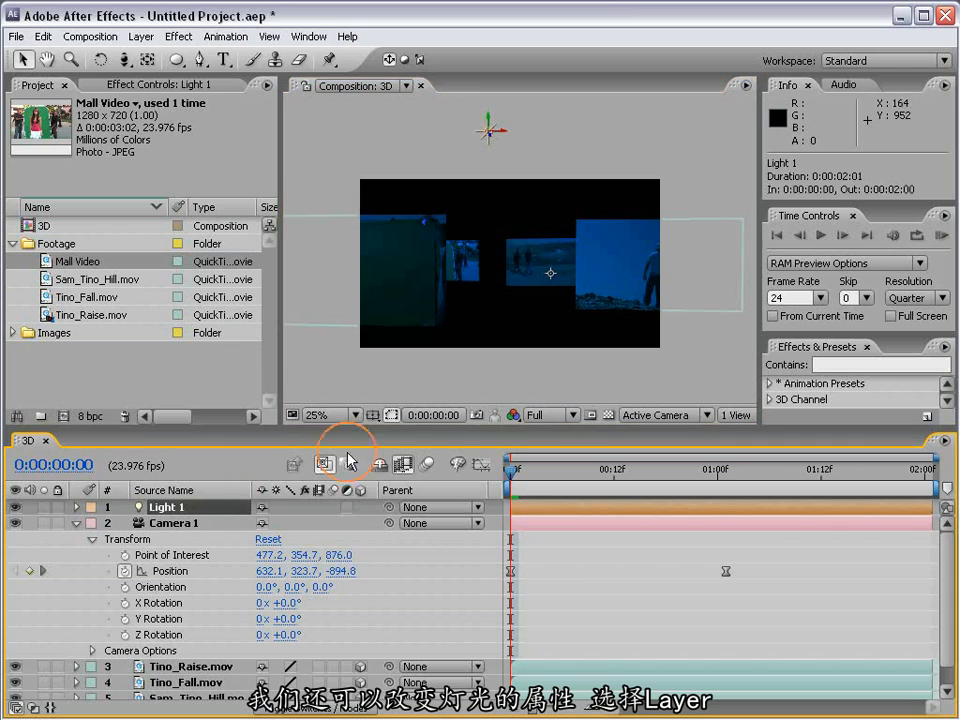
Change Light 1's color to a very pale, nearly white blue in its light settings.
click(141, 36)
click(196, 74)
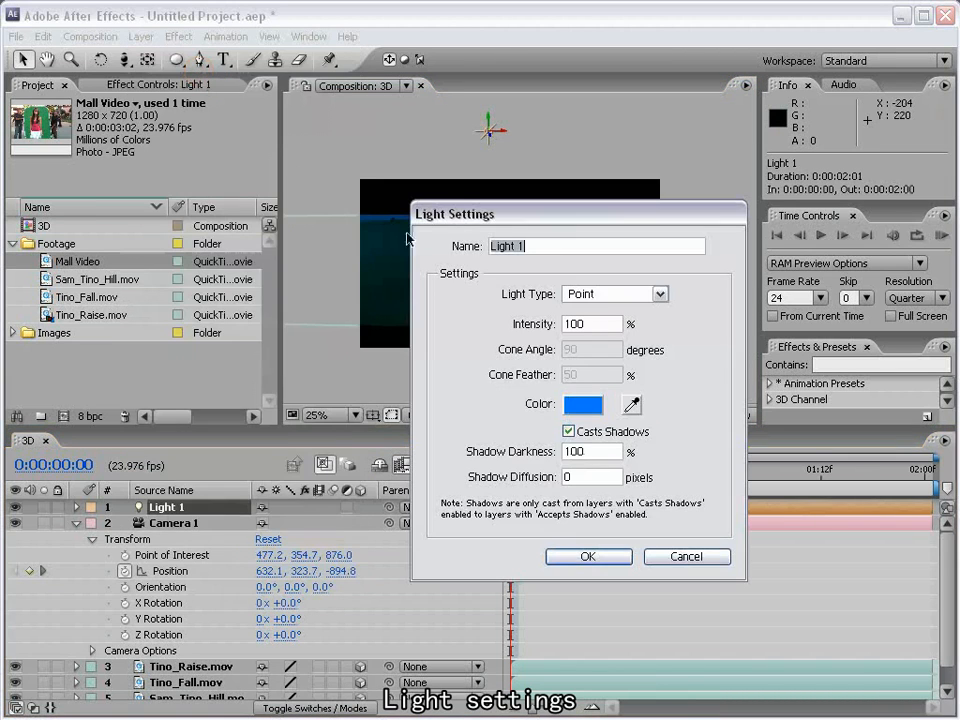
click(583, 404)
click(625, 442)
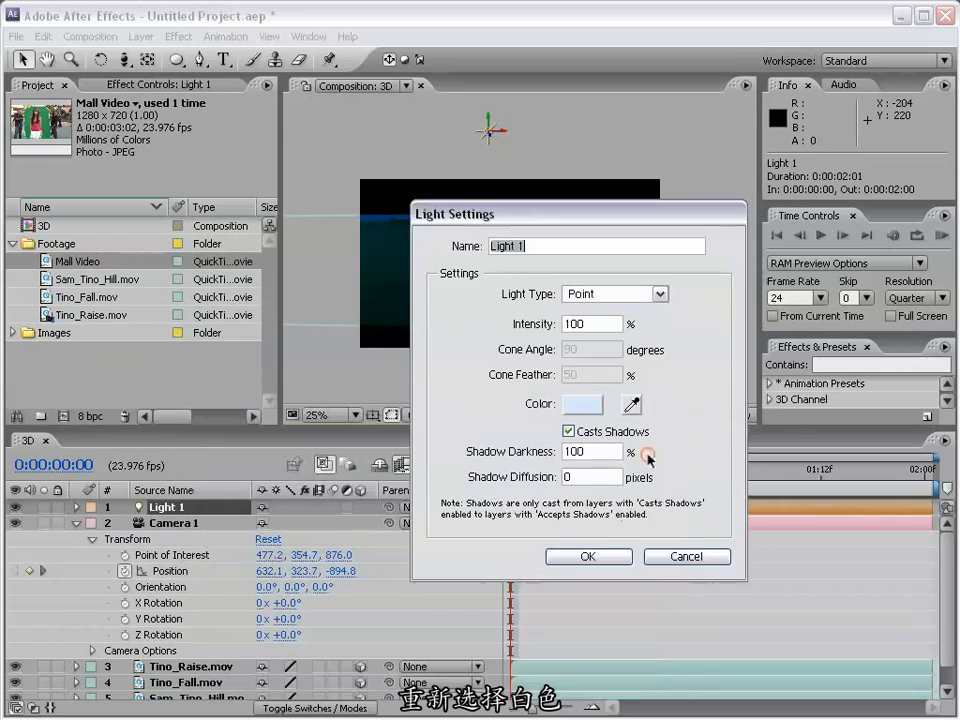
click(590, 553)
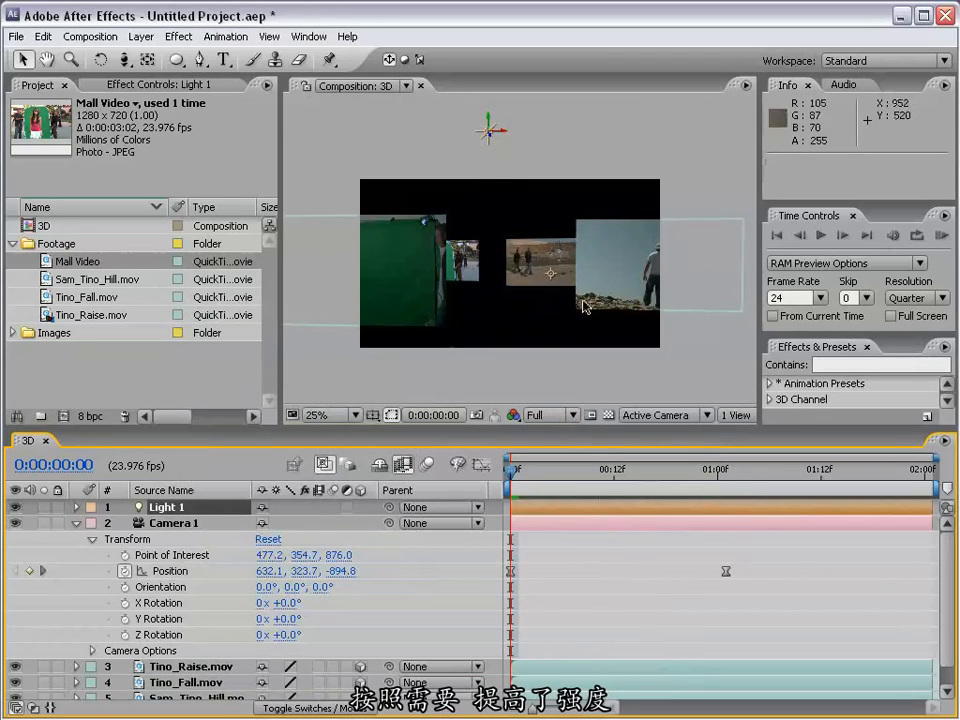
Examine Light 1's Position and Light Options properties, and collapse the light and camera layers.
click(166, 512)
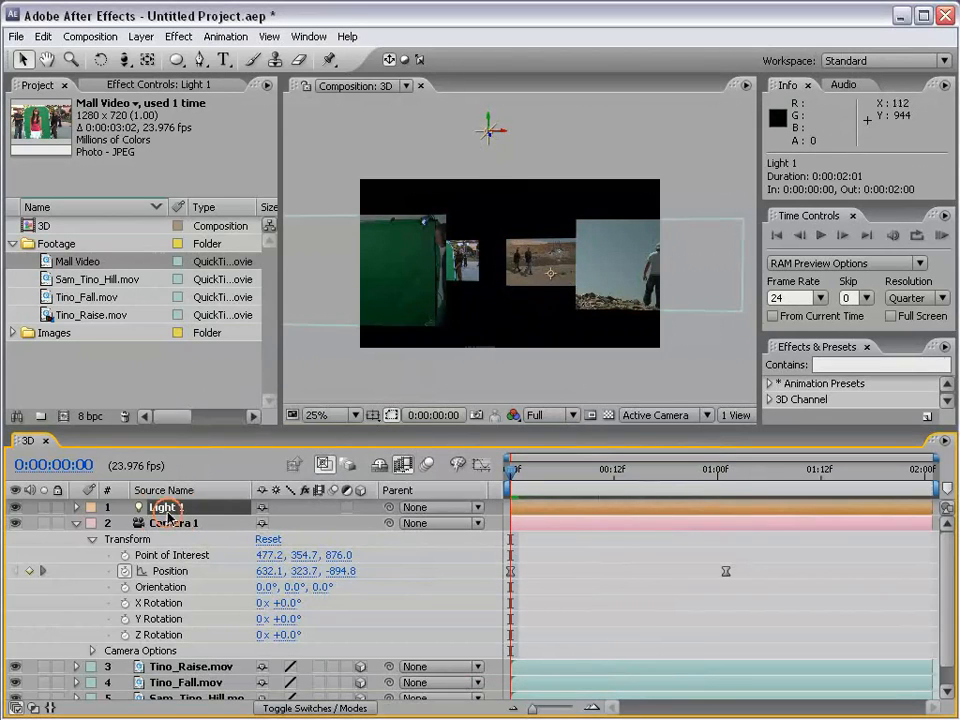
click(77, 507)
click(91, 523)
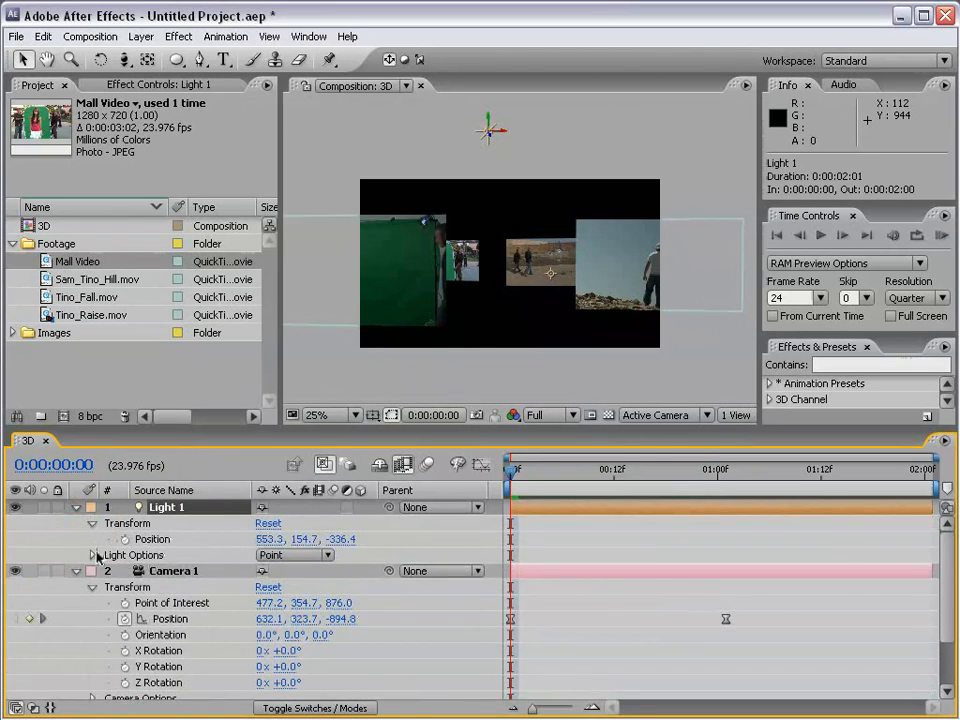
click(92, 555)
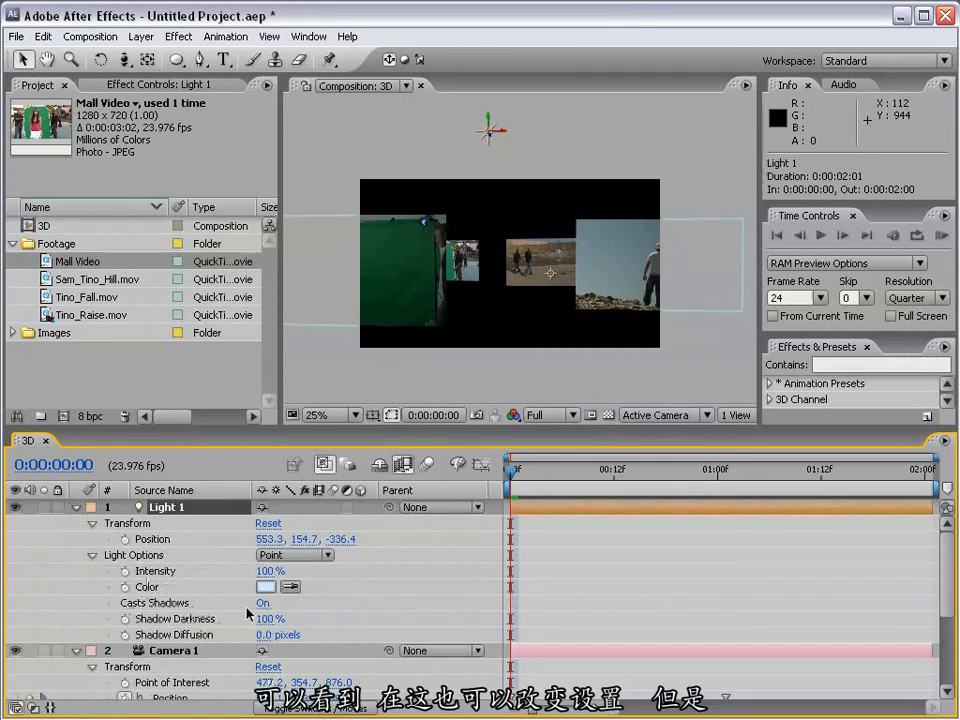
click(91, 523)
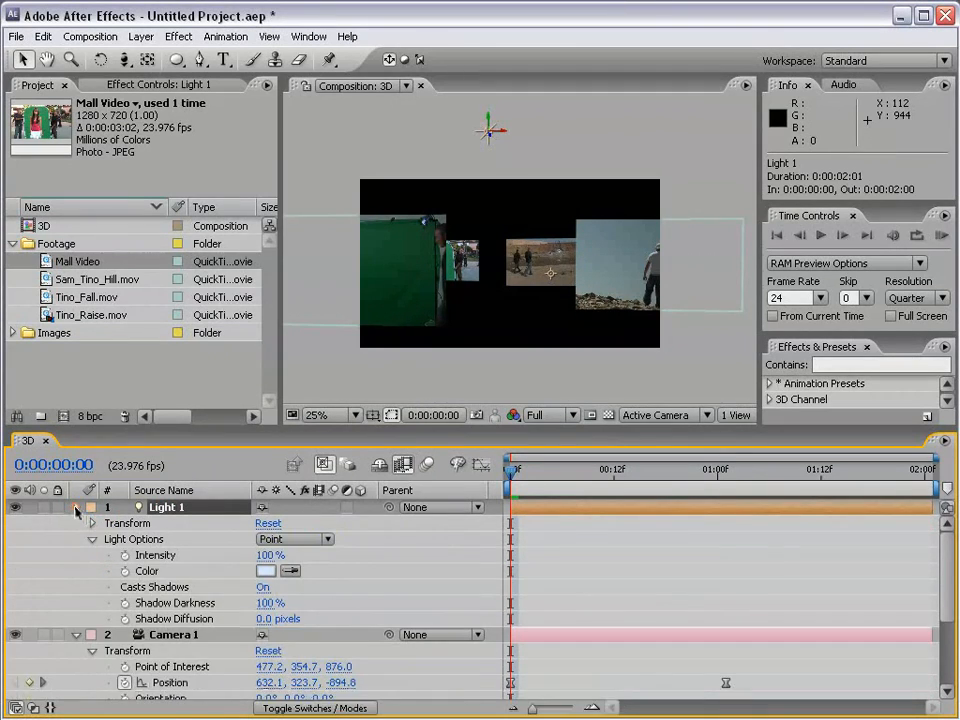
click(77, 507)
click(77, 523)
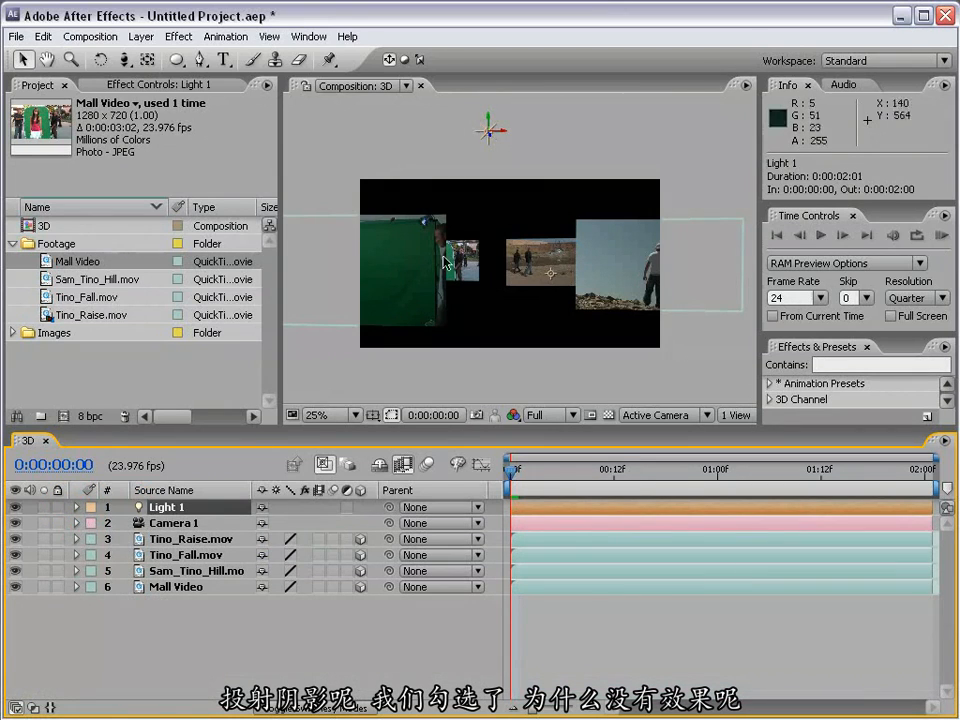
Reveal the Material Options of the Tino_Raise.mov layer.
click(178, 540)
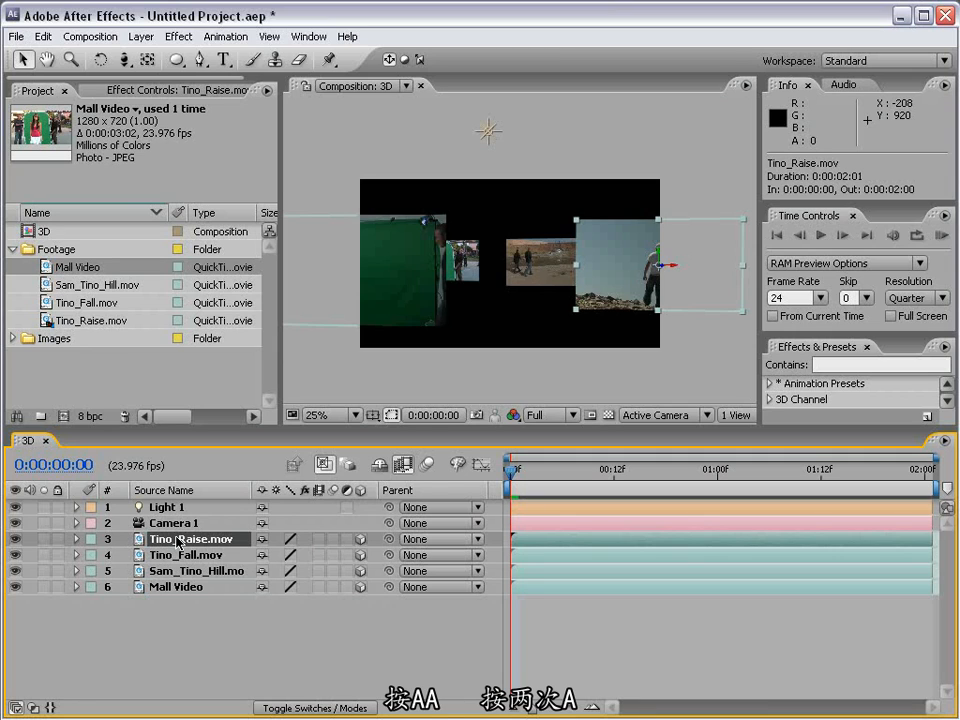
key(a)
key(a)
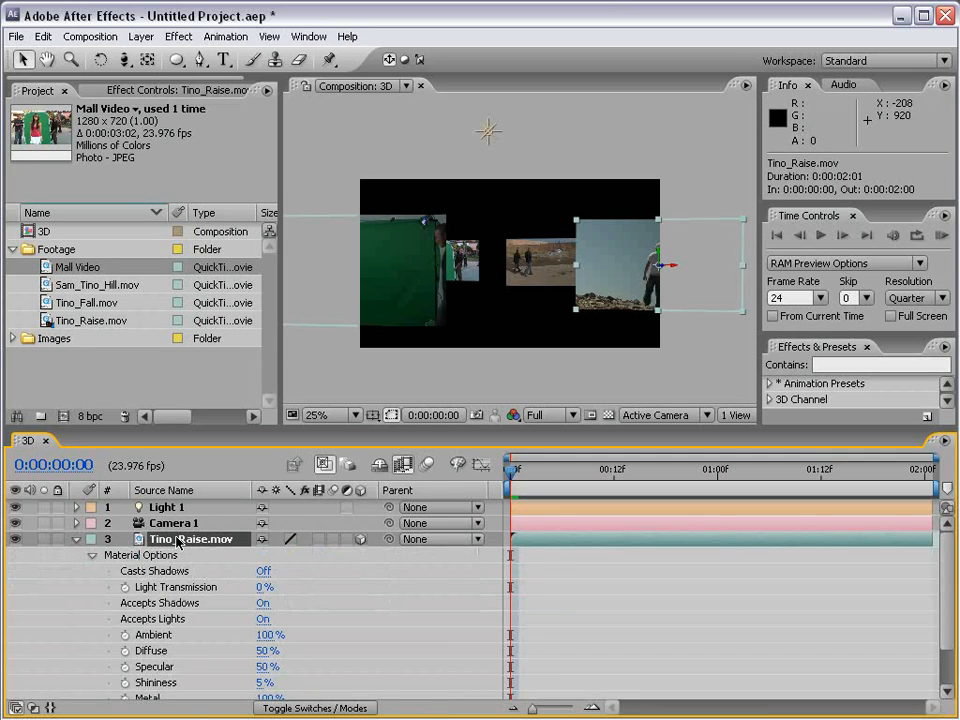
scroll(80, 520, down, 1)
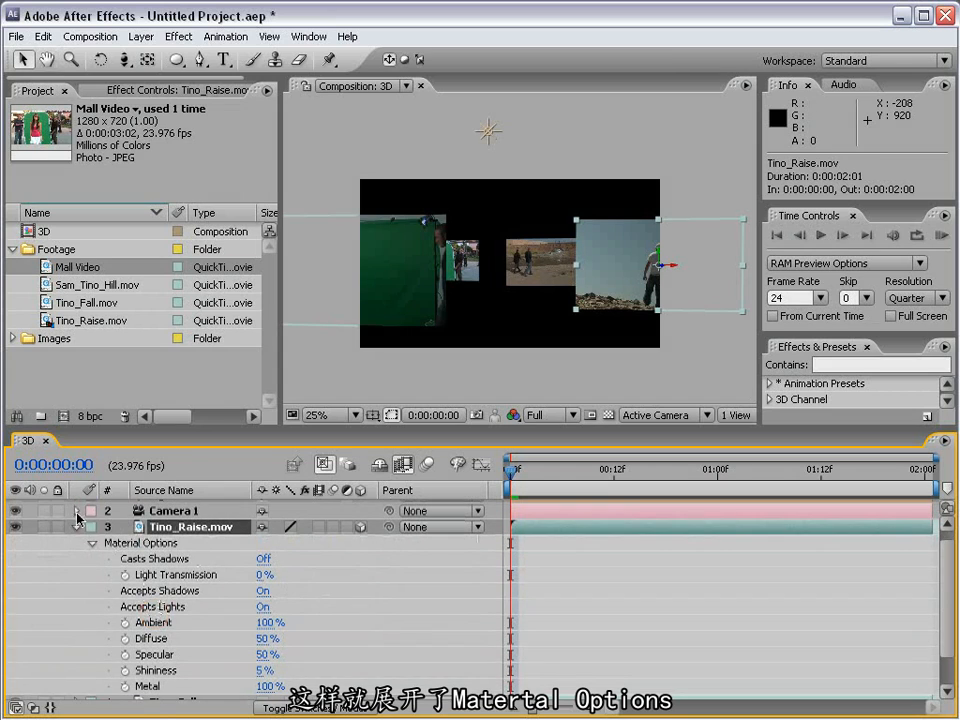
Examine where Material Options sits under Transform in the Tino_Raise.mov layer, enlarge the timeline area, and collapse the layer.
click(77, 527)
click(76, 546)
scroll(120, 560, down, 2)
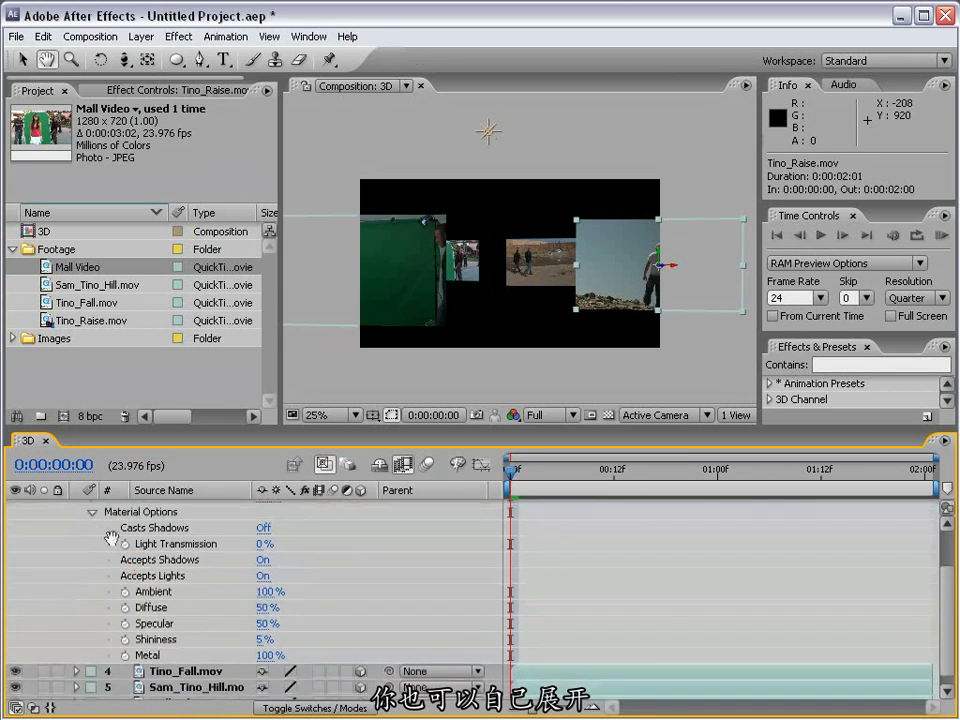
drag(132, 528, 132, 532)
click(94, 534)
click(92, 532)
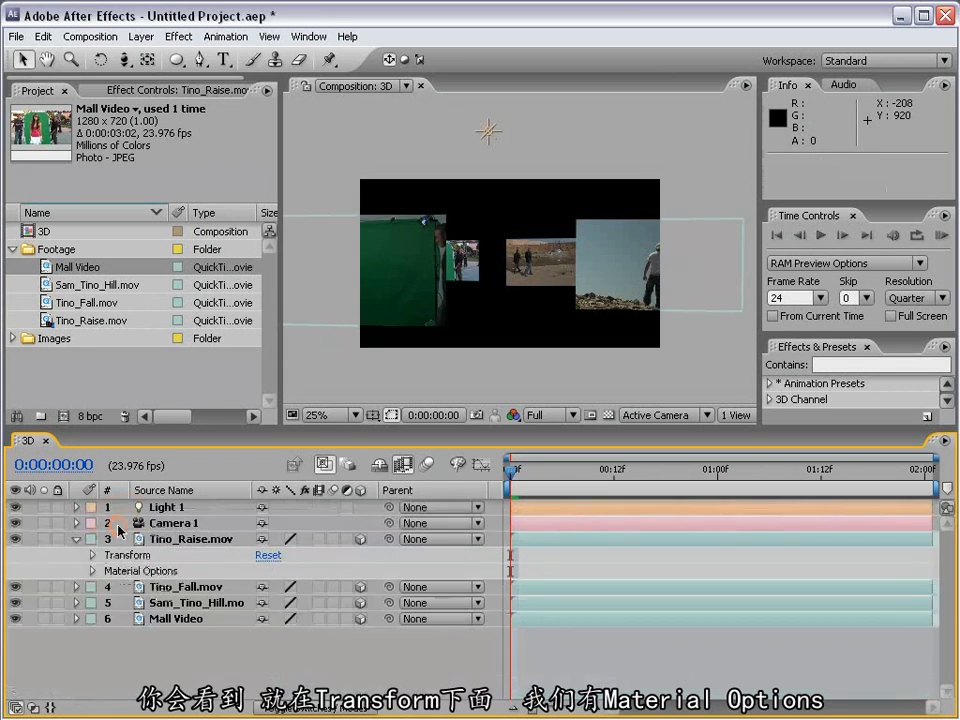
click(95, 572)
scroll(92, 570, down, 1)
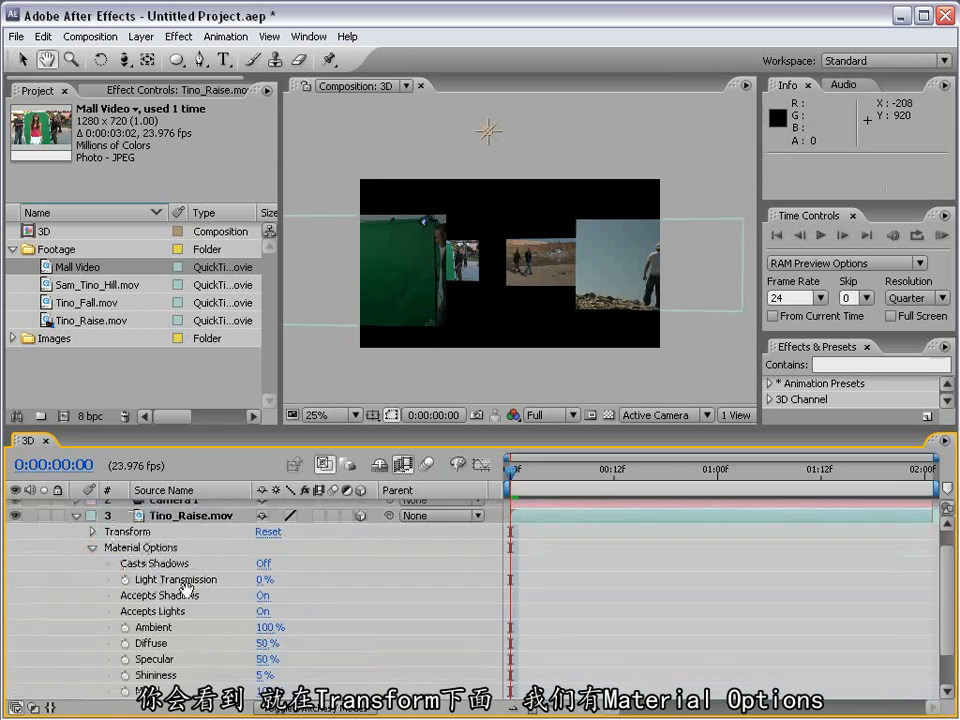
scroll(130, 580, down, 1)
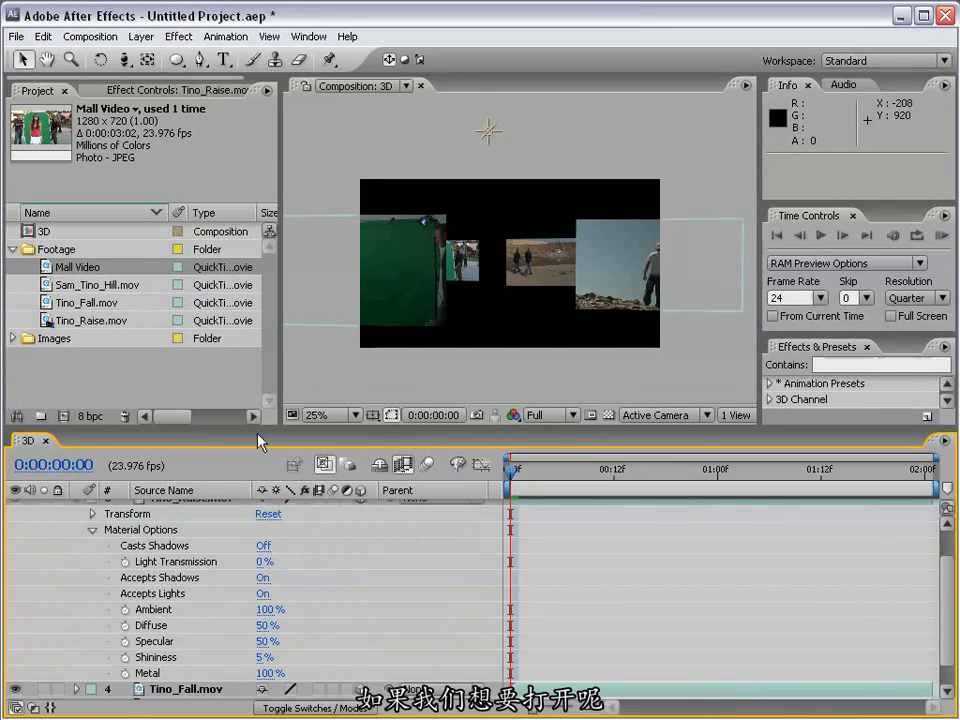
drag(254, 425, 254, 292)
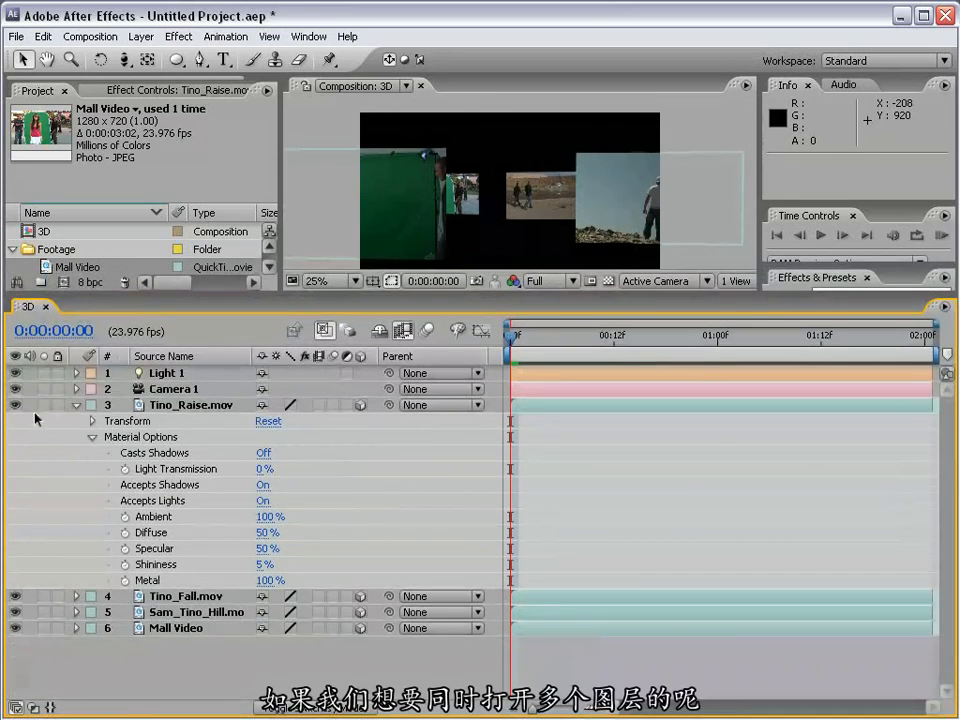
click(76, 405)
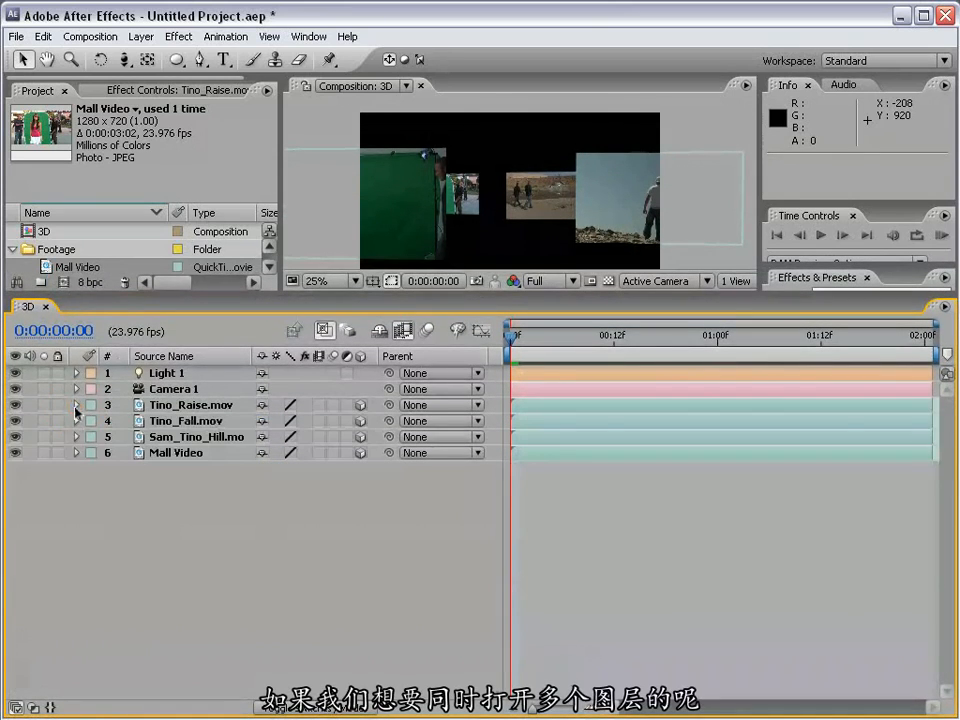
Reveal the Material Options of Tino_Raise.mov and Tino_Fall.mov one at a time and turn Casts Shadows on for each.
click(166, 408)
key(a)
key(a)
click(264, 437)
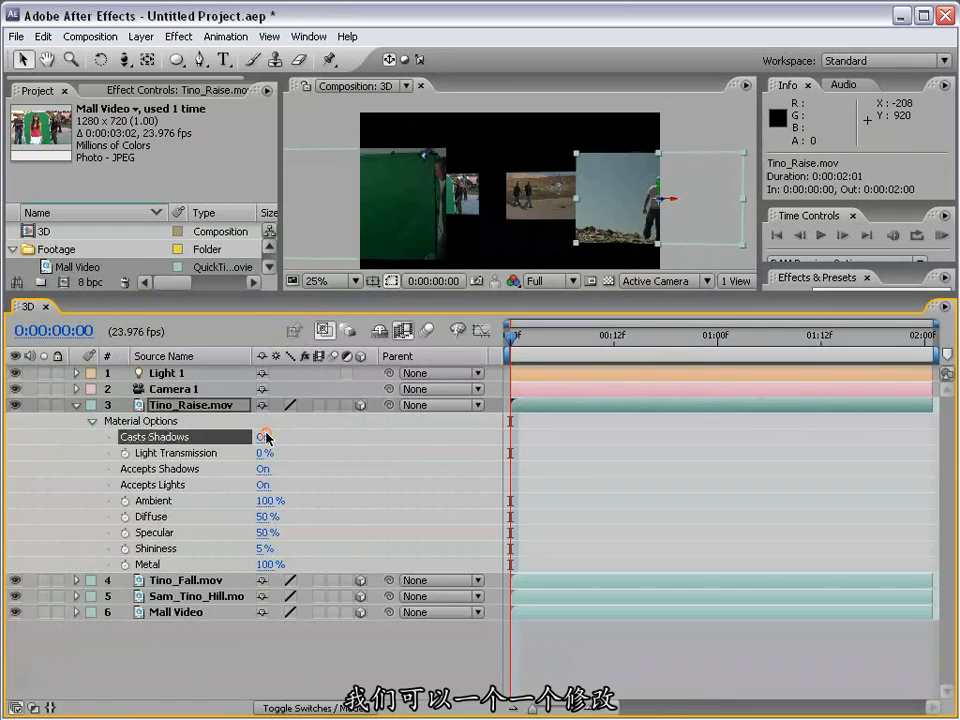
click(175, 585)
key(a)
key(a)
click(264, 612)
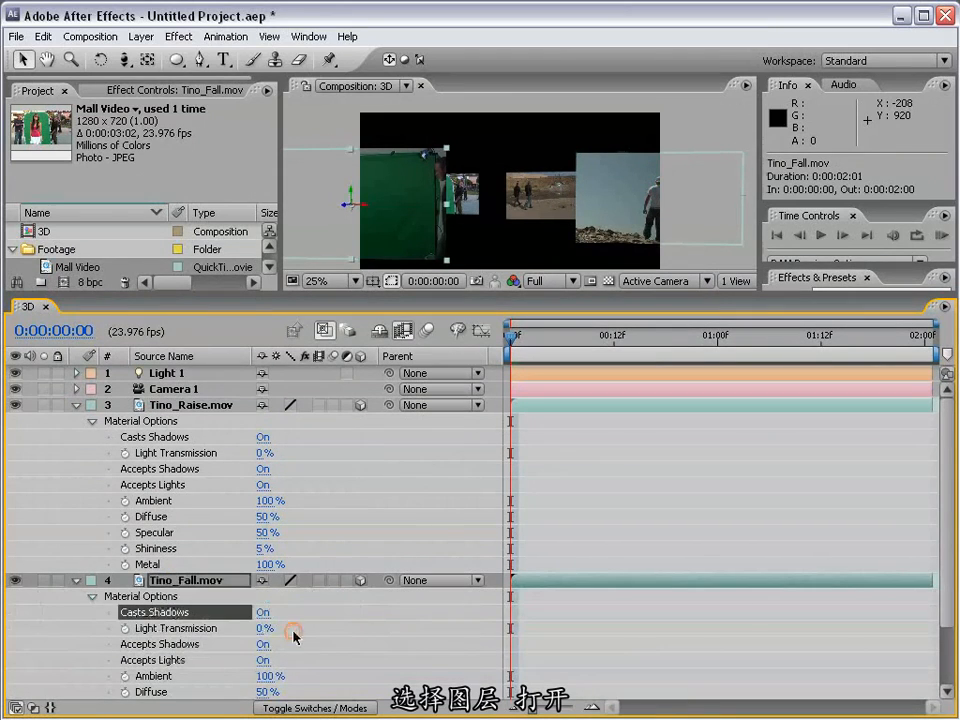
Set Casts Shadows to Only for the Tino_Fall.mov and Tino_Raise.mov layers, and collapse both layers.
click(264, 614)
click(265, 437)
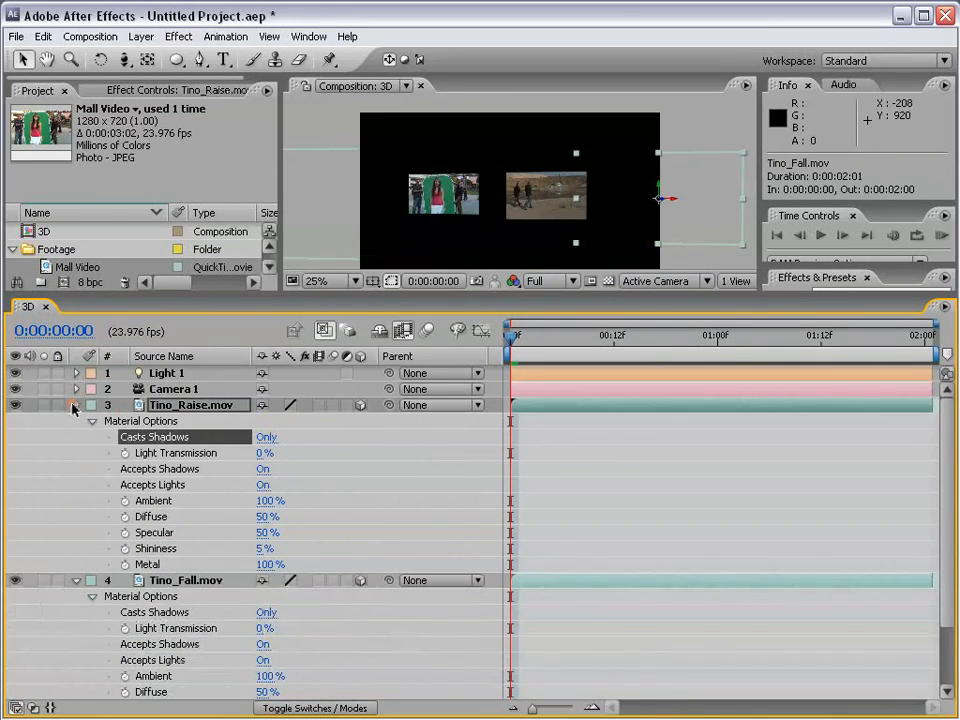
click(75, 405)
click(76, 421)
Reveal the Material Options of all four footage layers together and turn Casts Shadows on for all of them at once.
shift+click(164, 455)
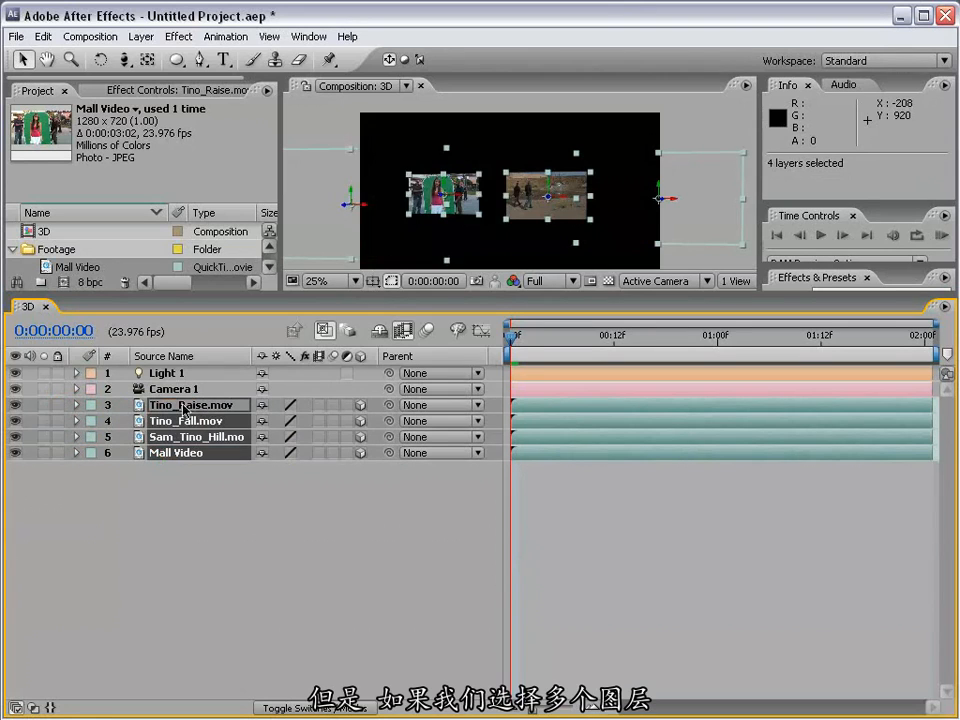
key(a)
key(a)
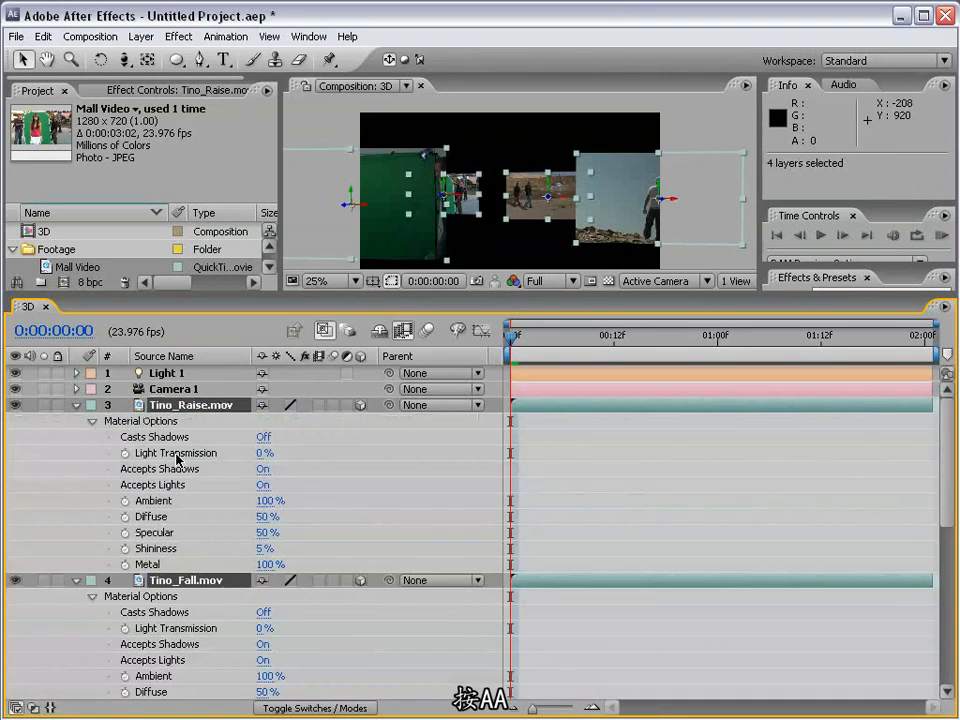
click(264, 438)
scroll(300, 570, down, 5)
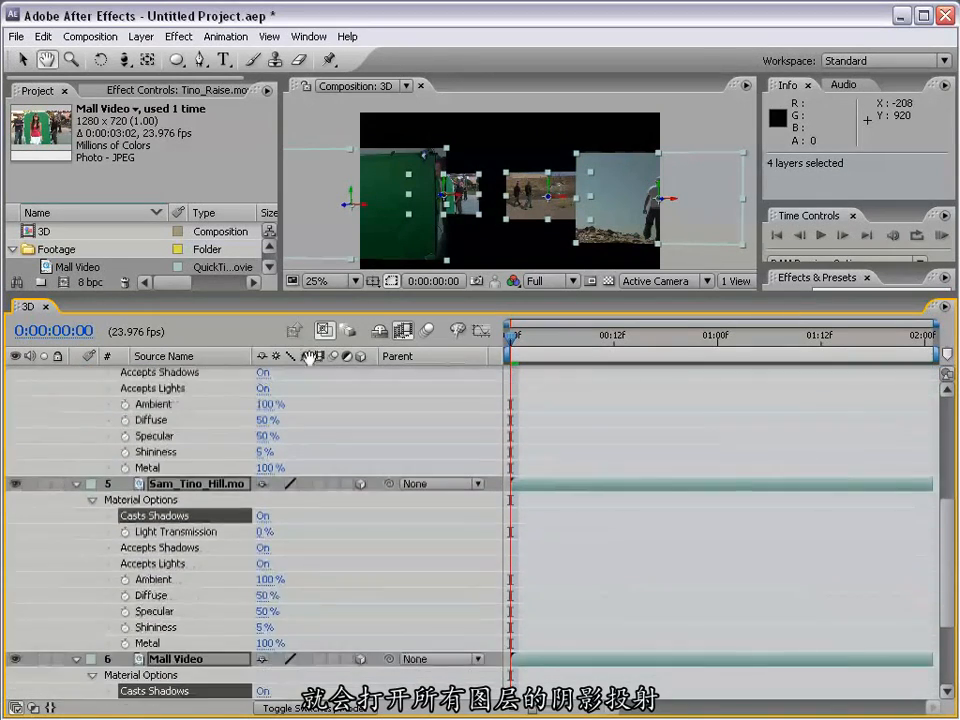
Move Light 1 forward along its Z axis to about 553, 155, -862.
scroll(300, 578, up, 5)
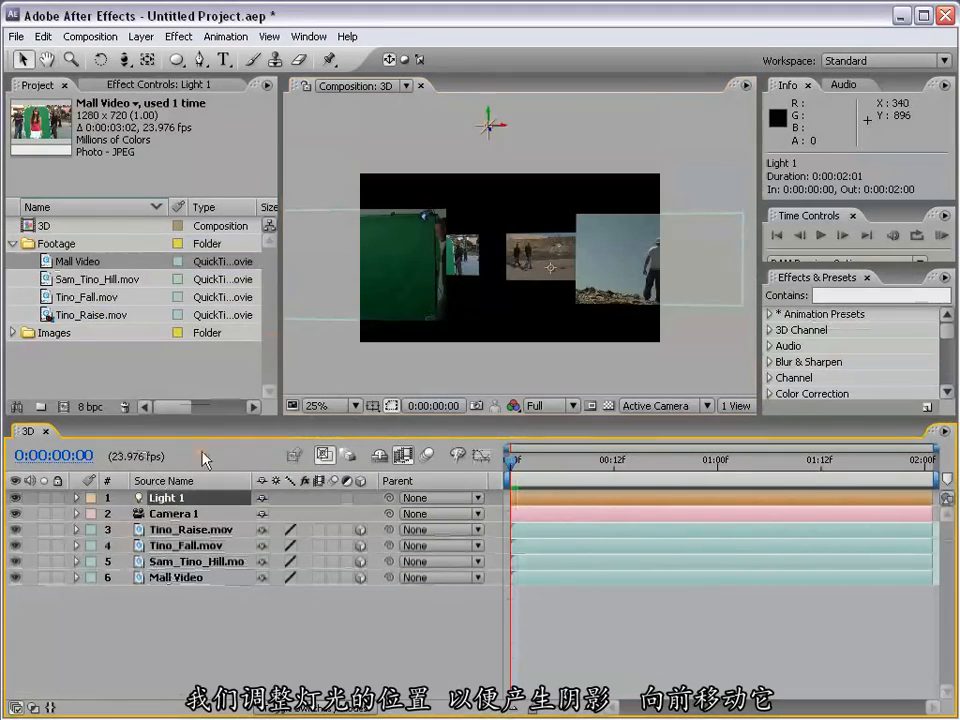
drag(491, 133, 242, 120)
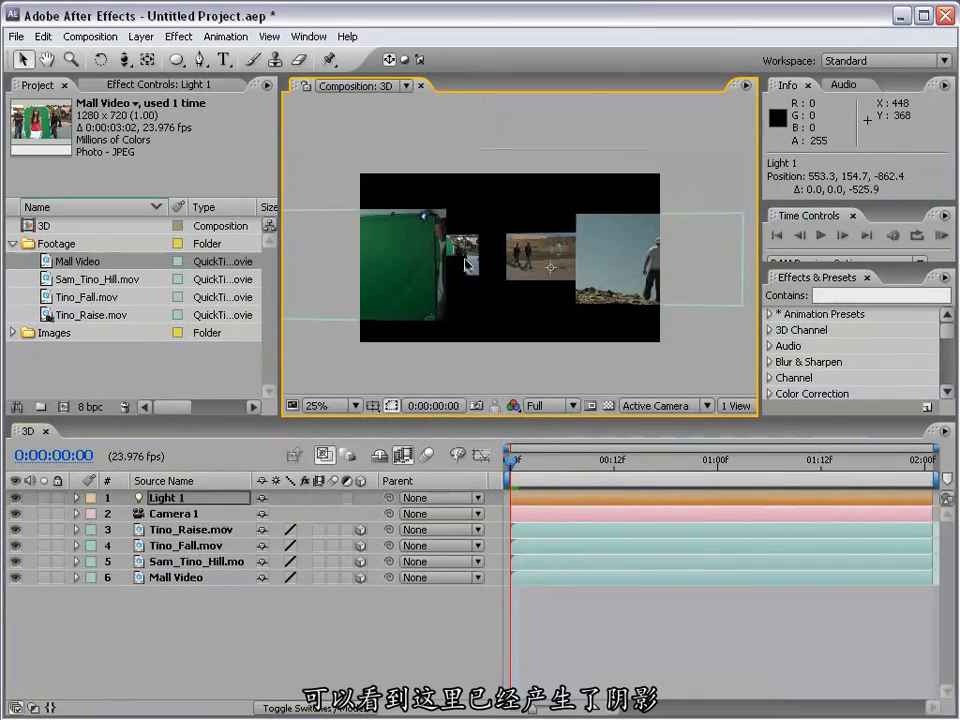
Delete the Tino_Raise.mov and Sam_Tino_Hill layers from the 3D composition.
click(620, 253)
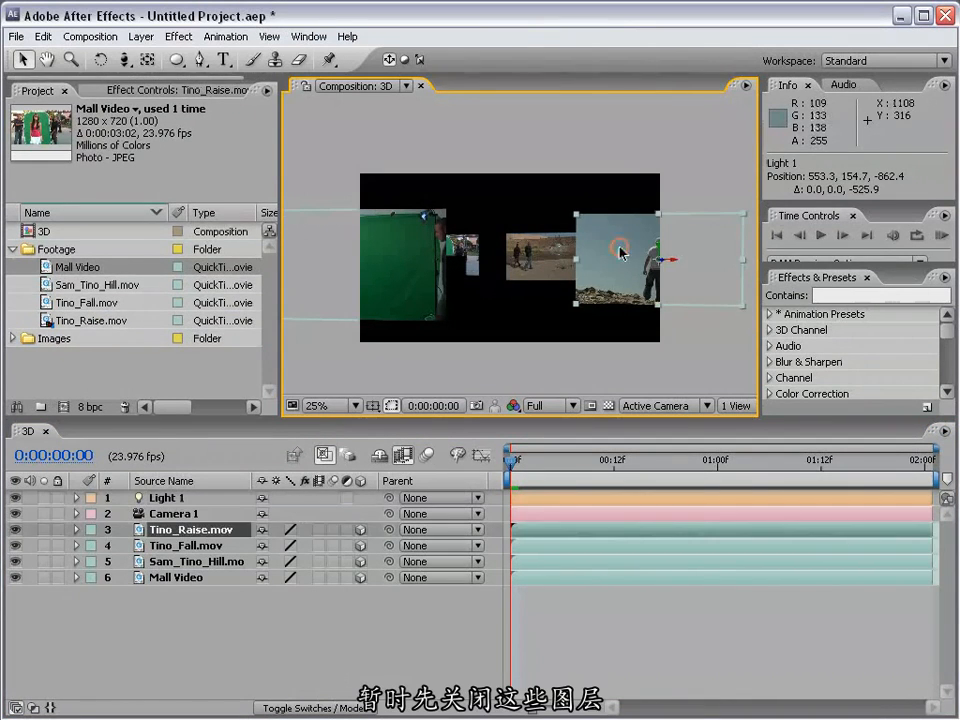
key(Delete)
click(540, 250)
key(Delete)
Push the Tino_Fall.mov layer back along its Z axis to about 27, 360, 1047.
click(392, 265)
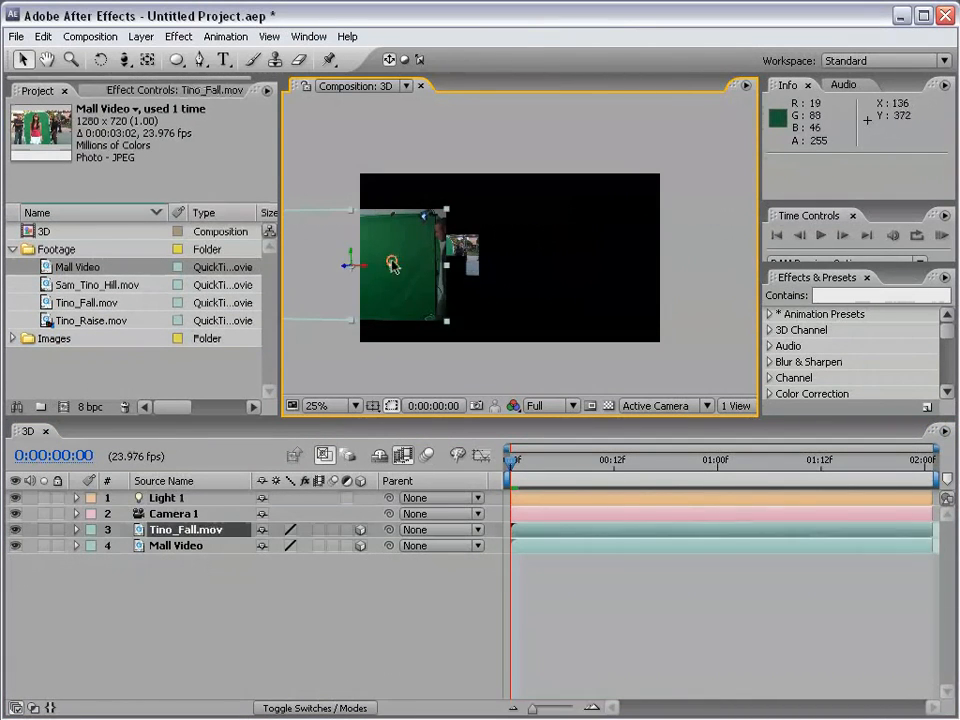
drag(392, 265, 521, 261)
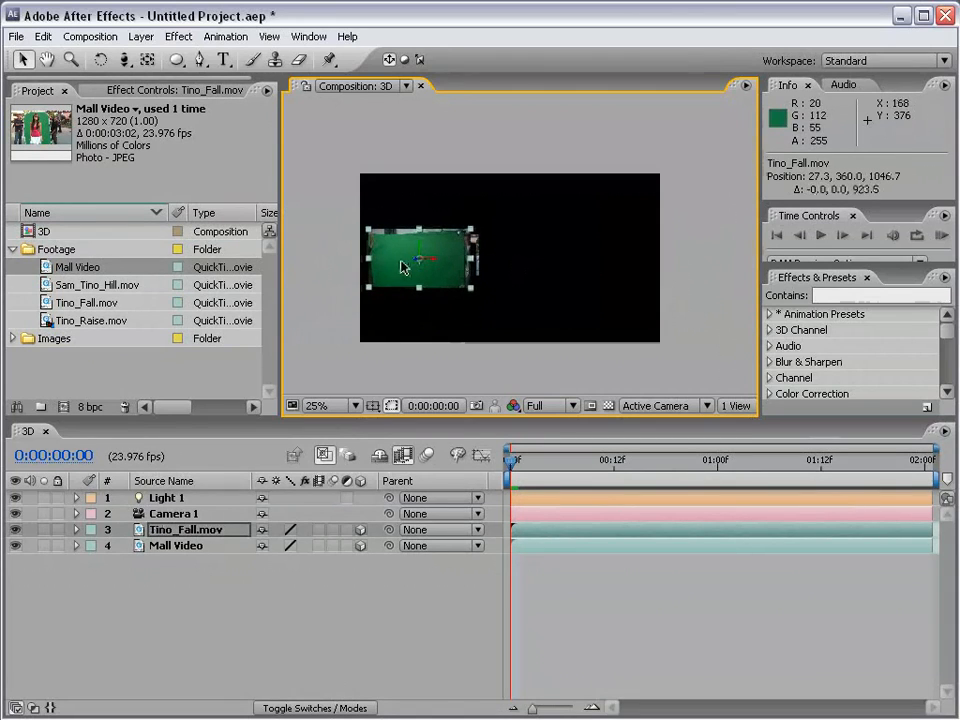
Move and orbit Camera 1 to an angled side view of both layers, at about -1001, -609, 348.
key(c)
drag(395, 314, 418, 230)
key(c)
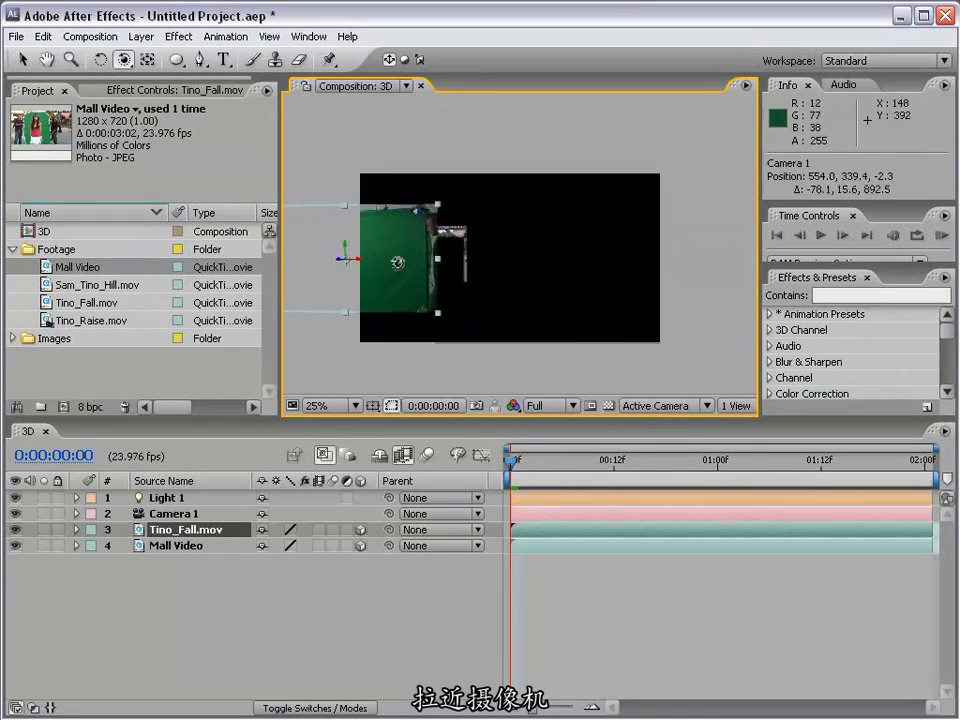
key(c)
drag(338, 275, 500, 310)
key(c)
key(c)
key(v)
drag(678, 338, 553, 326)
key(c)
key(space)
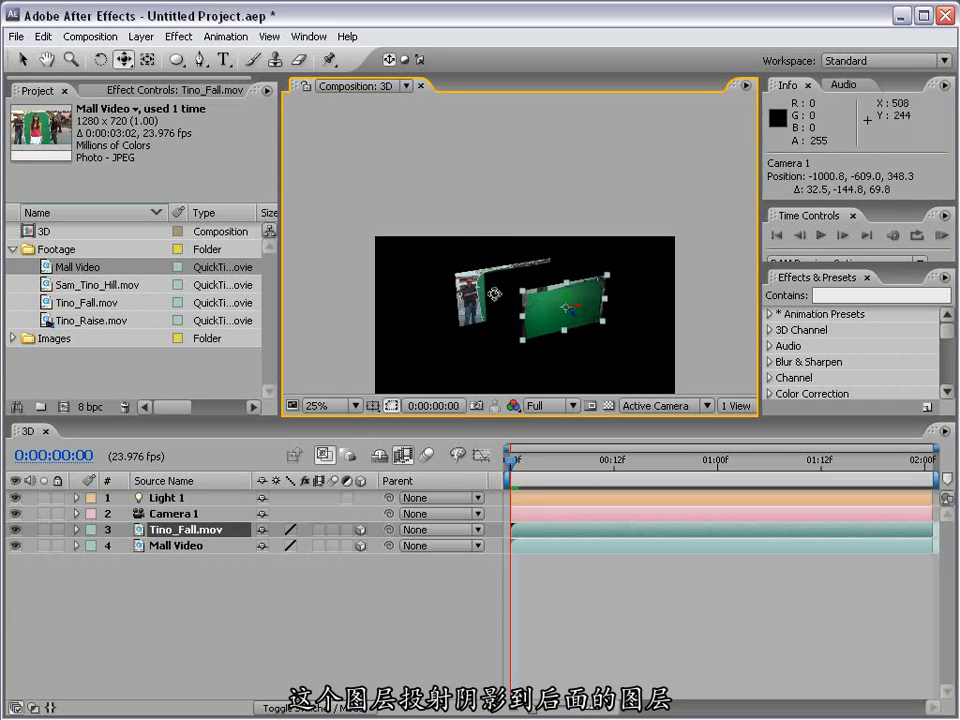
key(v)
Reveal Light 1's Light Options and set its Shadow Diffusion to 84 pixels.
click(165, 497)
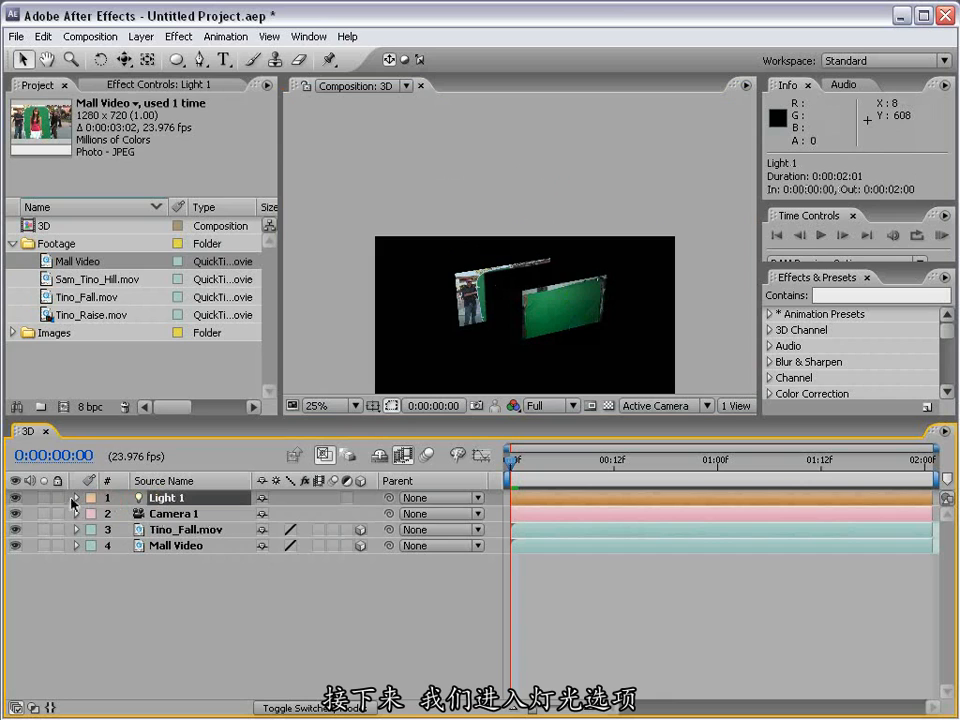
key(a)
key(a)
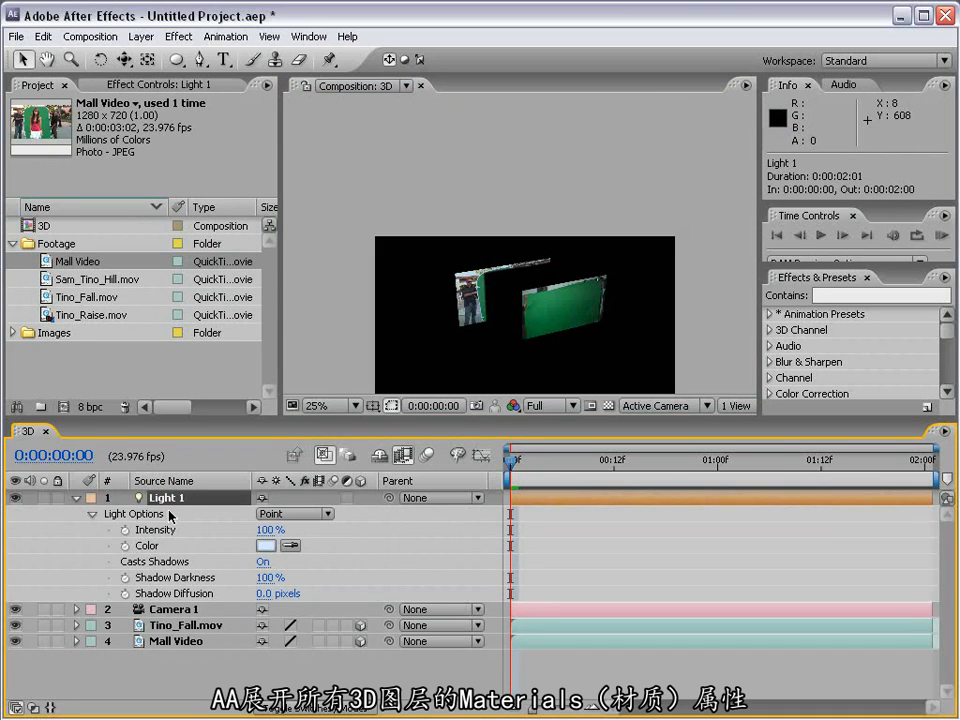
click(190, 594)
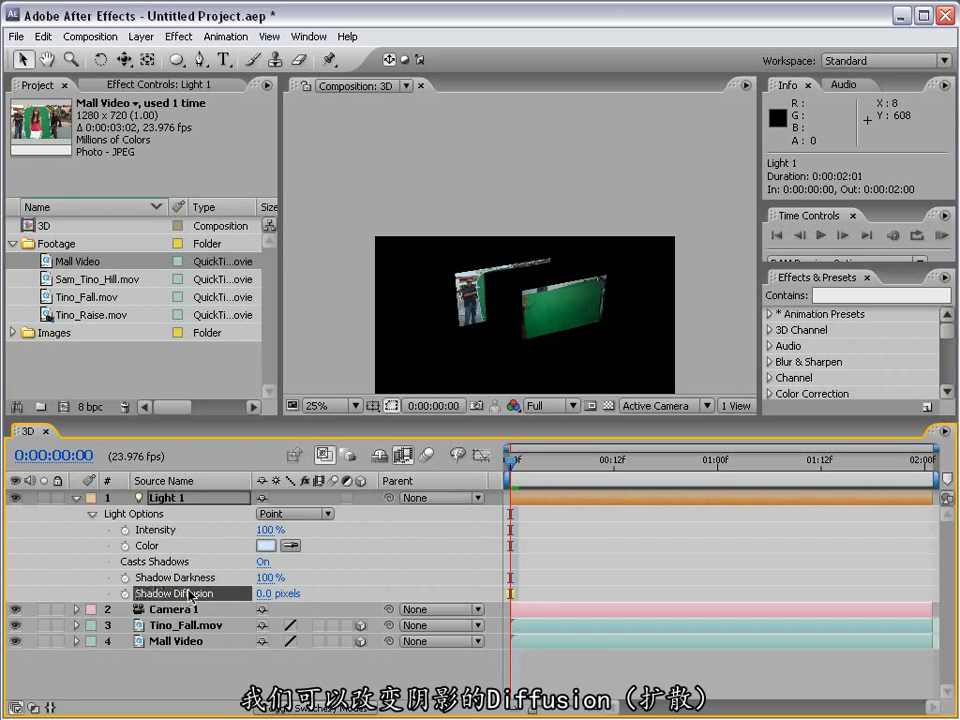
drag(265, 596, 281, 583)
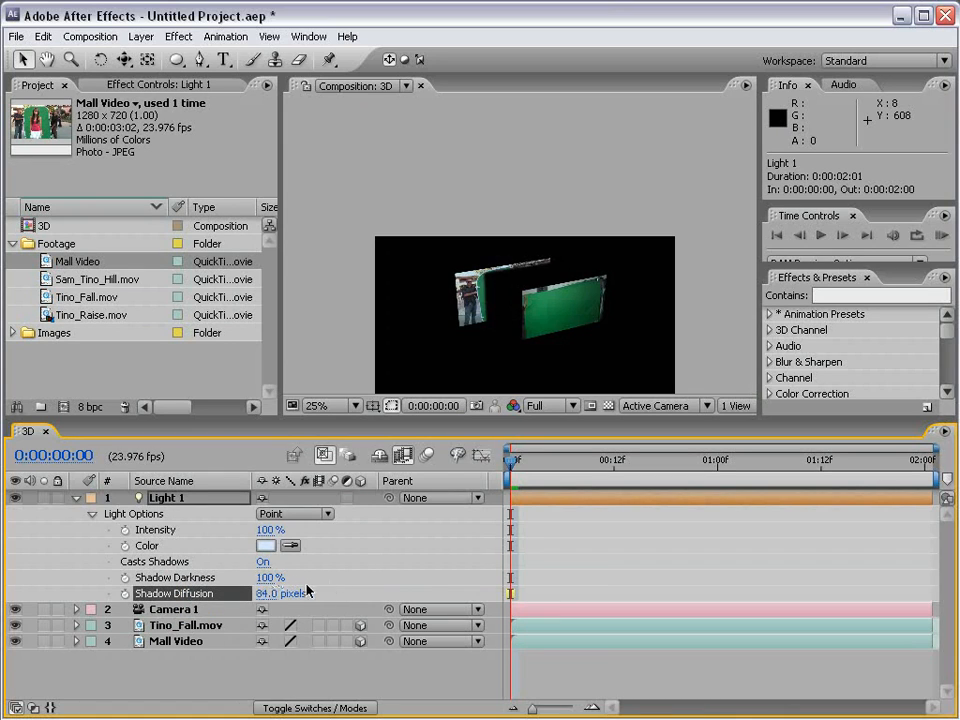
Raise Light 1's Shadow Diffusion to 304 pixels for a much softer shadow on the Mall Video layer.
click(430, 557)
scroll(435, 361, up, 2)
key(space)
drag(436, 364, 481, 267)
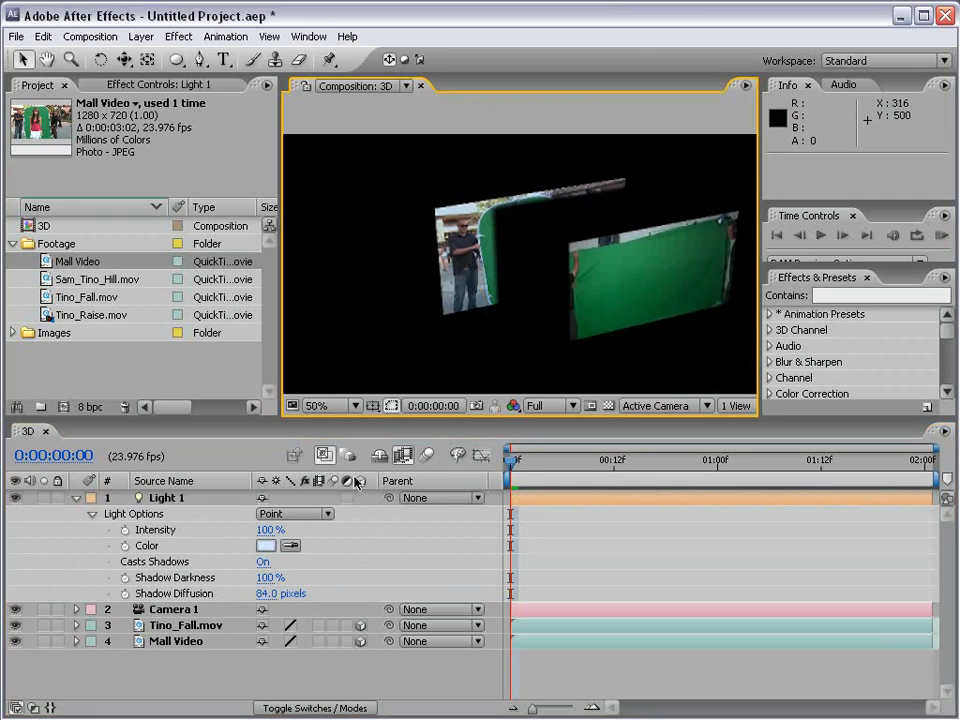
drag(272, 596, 304, 593)
drag(378, 592, 486, 592)
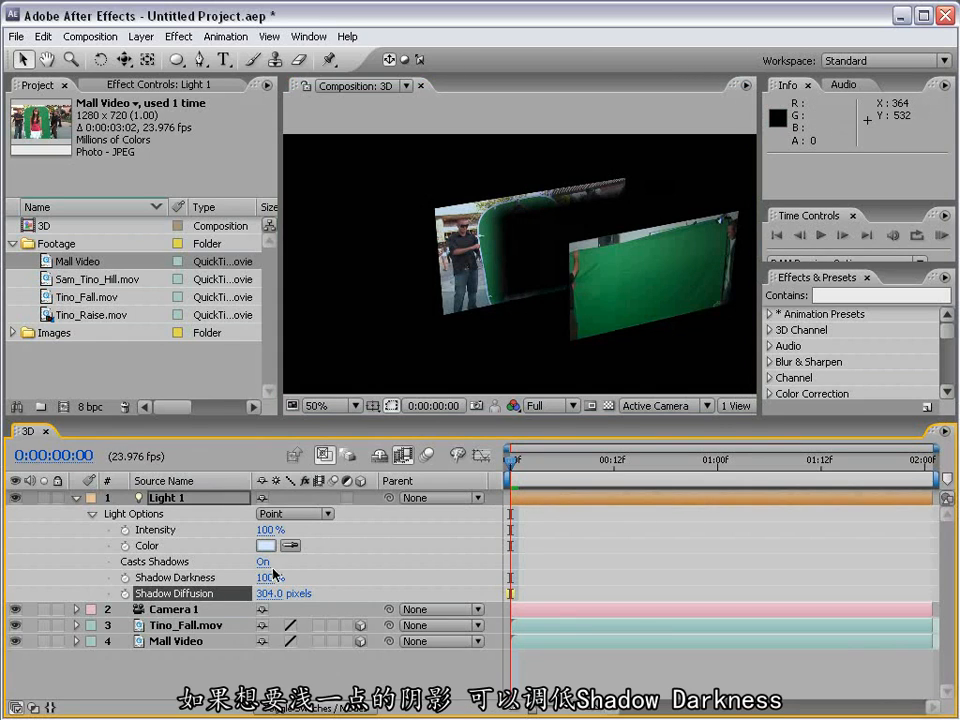
Lower Light 1's Shadow Darkness to 66% for a lighter shadow.
drag(265, 579, 231, 579)
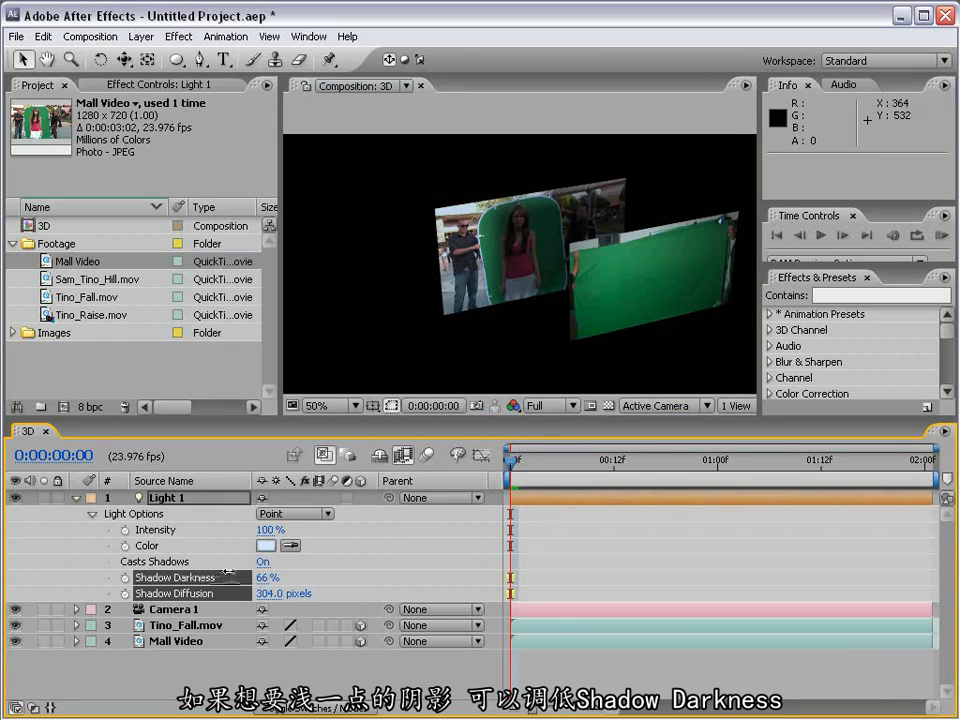
click(577, 560)
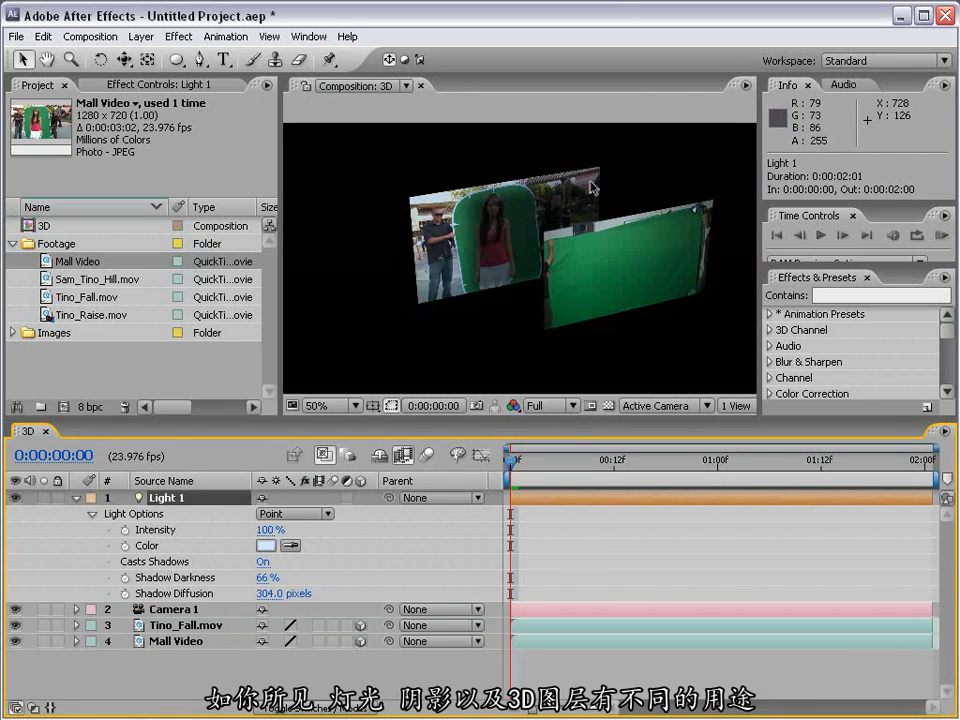
Collapse the Light 1 layer and delete it from the composition.
click(76, 497)
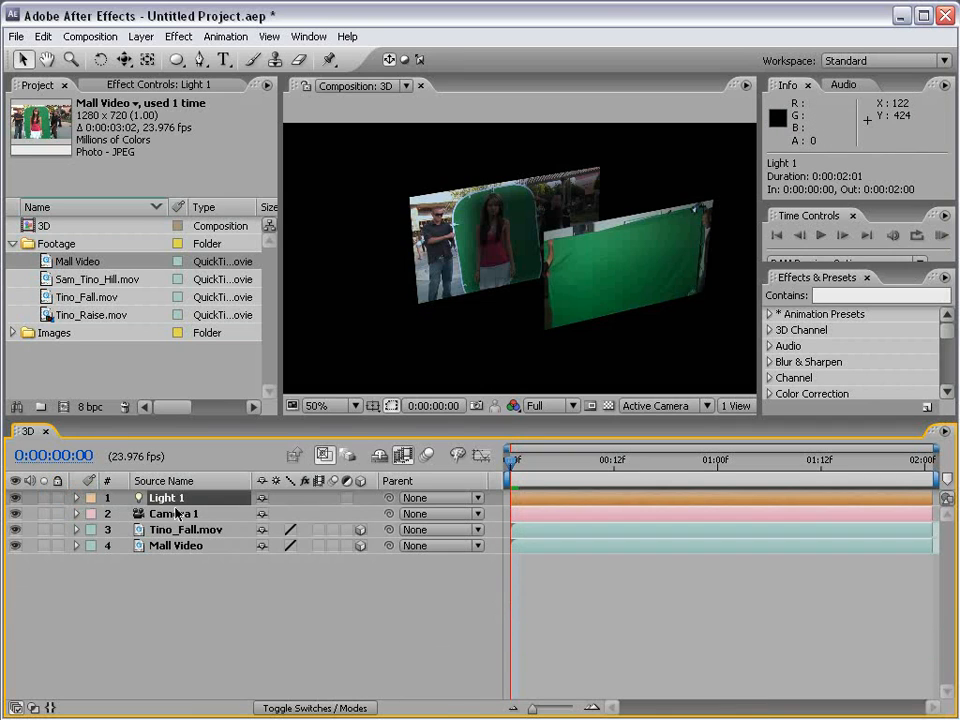
key(Delete)
Reset Camera 1's Transform properties and remove its Position keyframes by turning off Position animation.
click(160, 498)
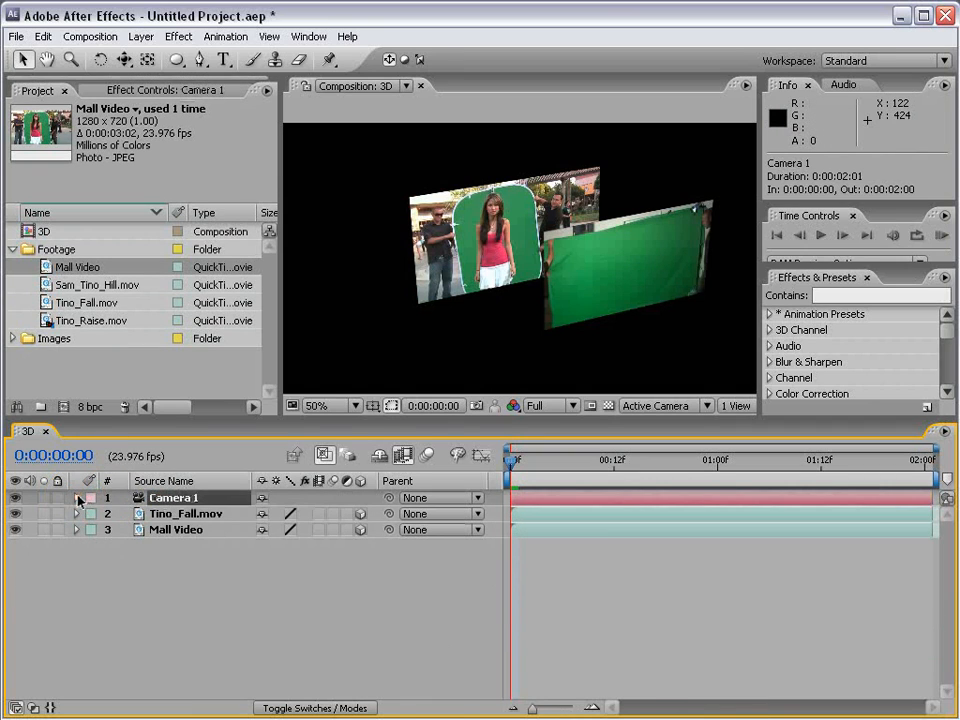
click(78, 498)
click(266, 514)
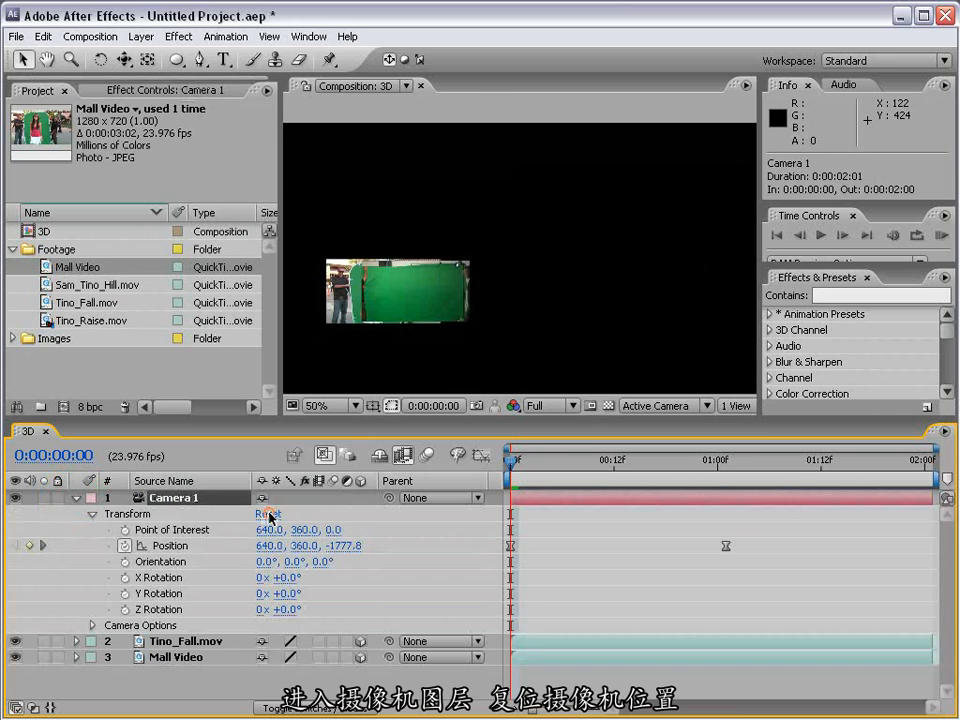
click(120, 547)
click(77, 498)
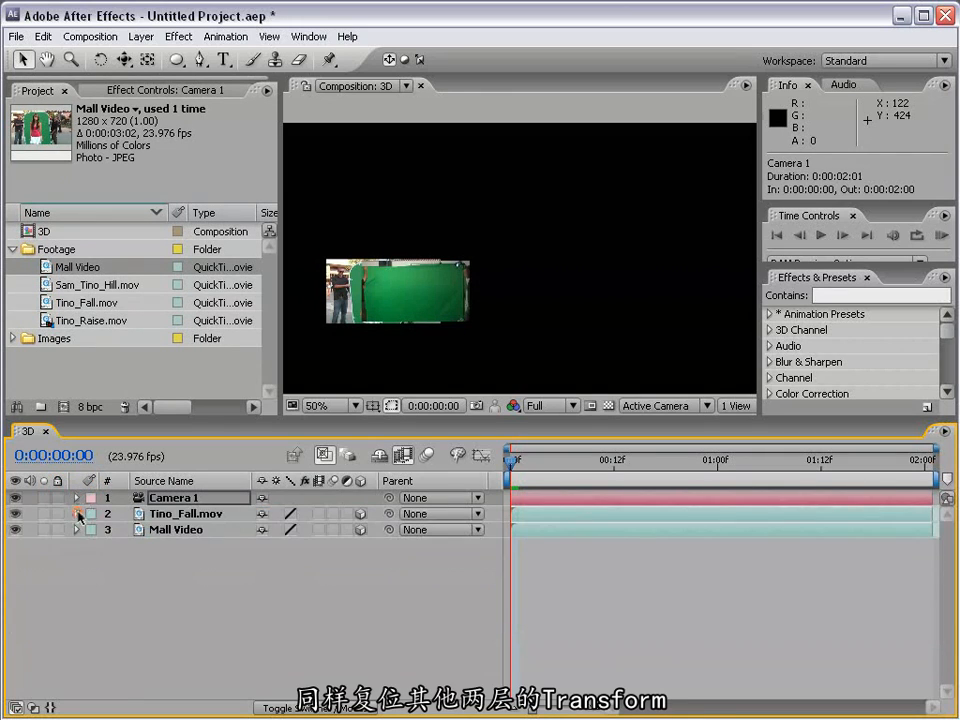
Reset the Transform properties of the Tino_Fall.mov and Mall Video layers, and collapse both layers.
click(77, 514)
click(267, 531)
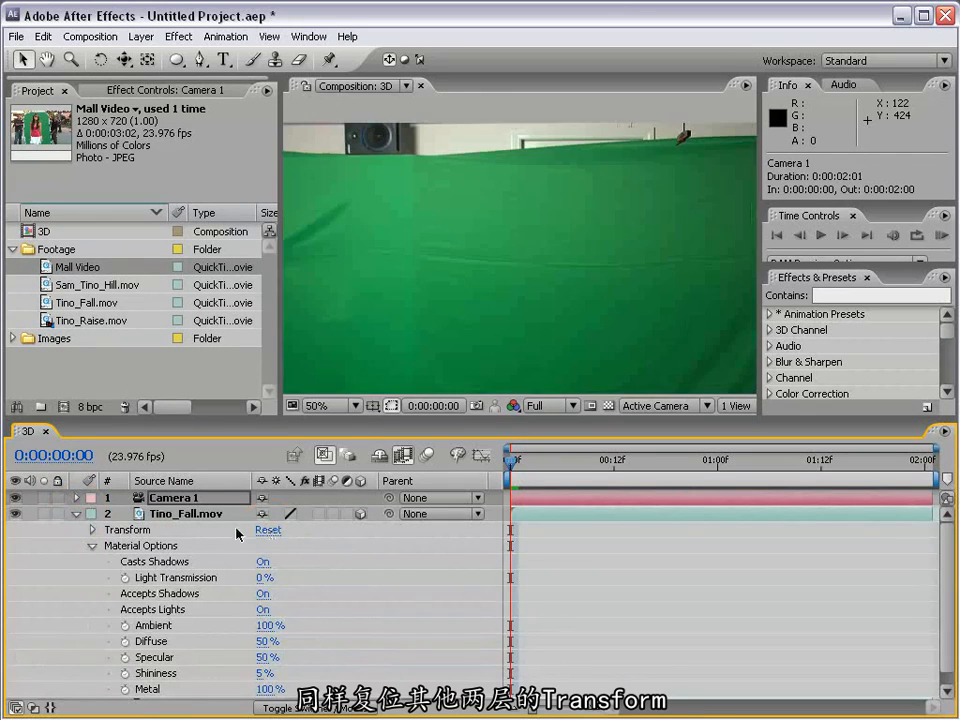
click(77, 514)
click(77, 530)
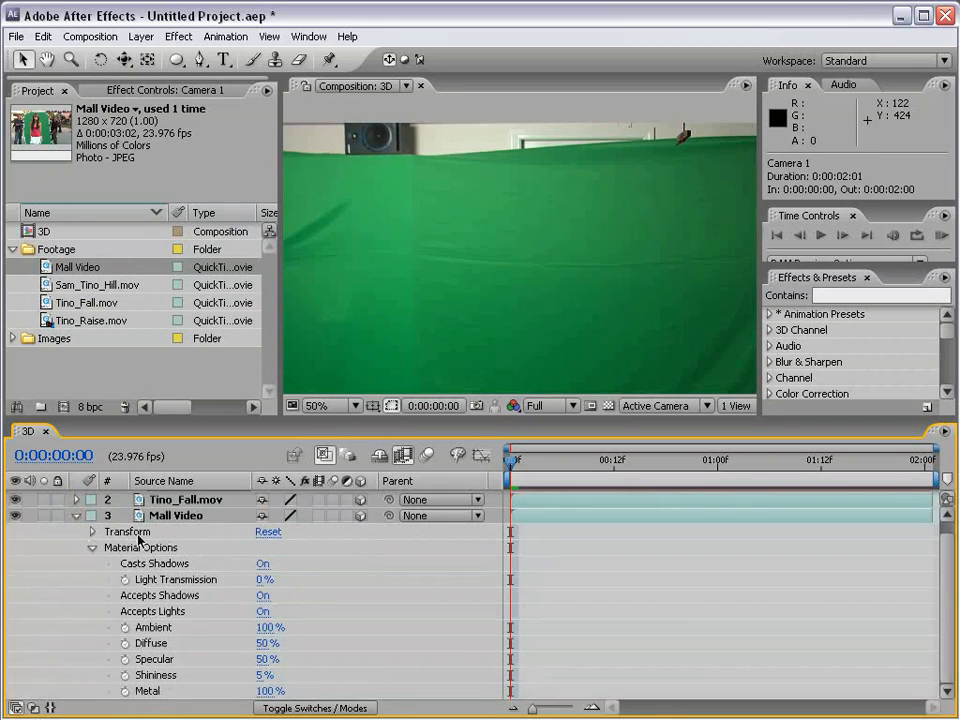
click(76, 515)
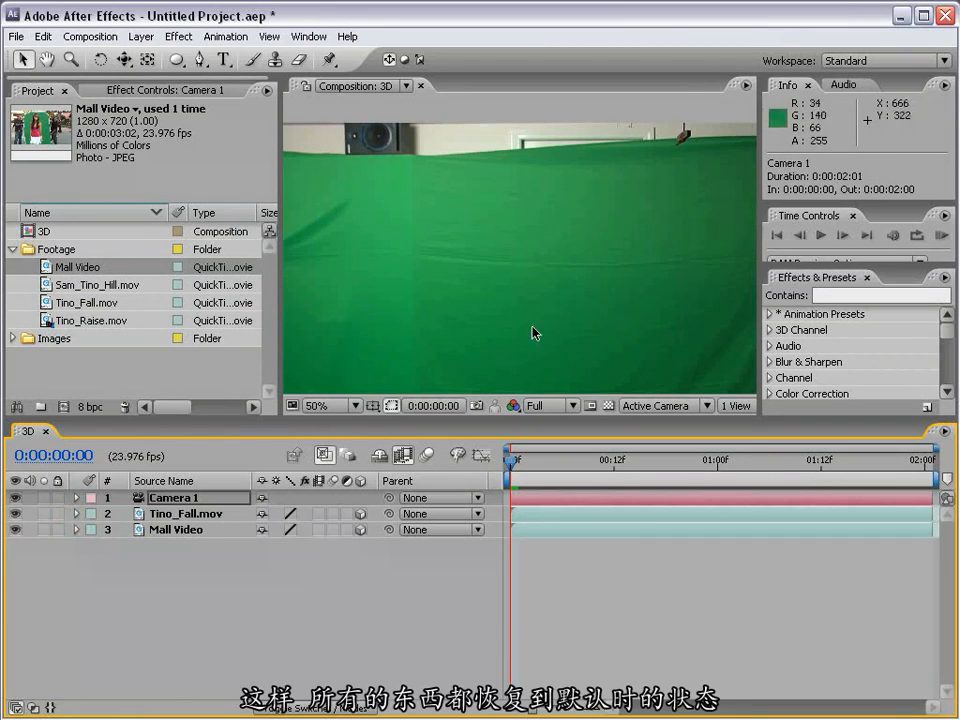
Scale down the Tino_Fall.mov and Mall Video layers in the composition, with Mall Video at about 40%.
scroll(461, 261, down, 2)
click(484, 281)
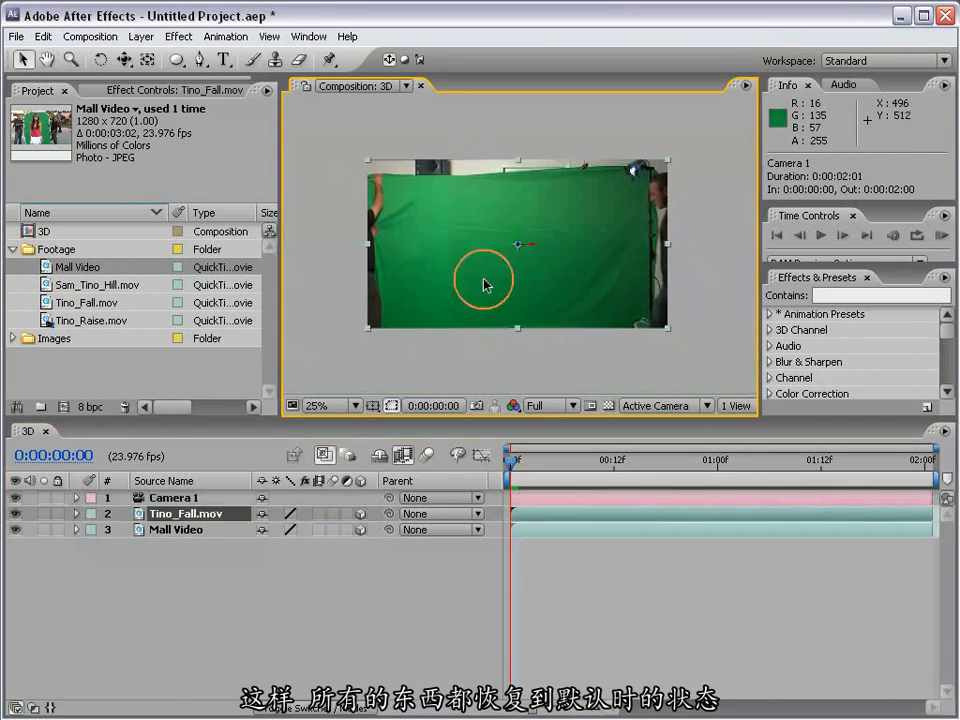
drag(668, 333, 583, 302)
click(657, 338)
drag(668, 334, 602, 281)
key(period)
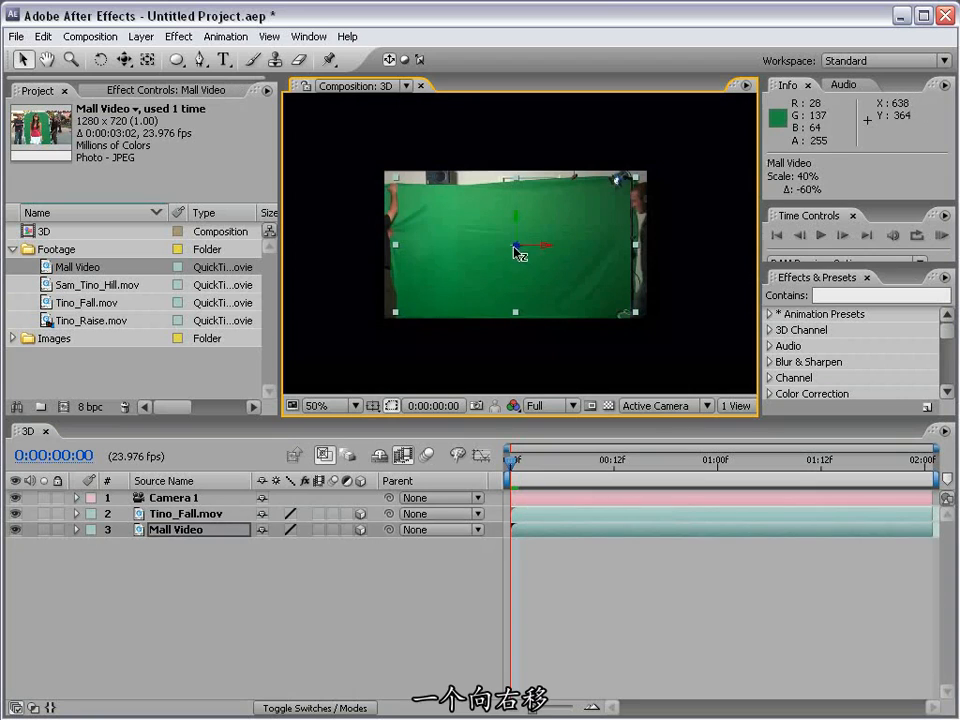
Move Mall Video along X to the right of Tino_Fall.mov, then bring Tino_Fall.mov forward and push Mall Video back in Z.
drag(524, 250, 672, 250)
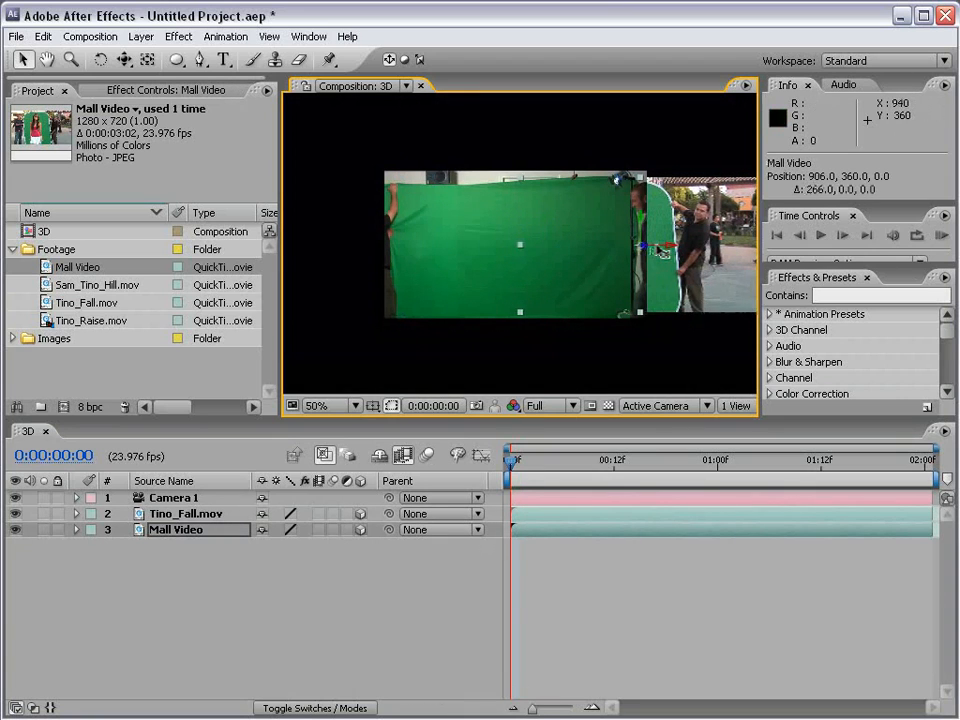
click(508, 263)
drag(538, 255, 226, 290)
click(667, 237)
drag(641, 246, 370, 706)
click(621, 615)
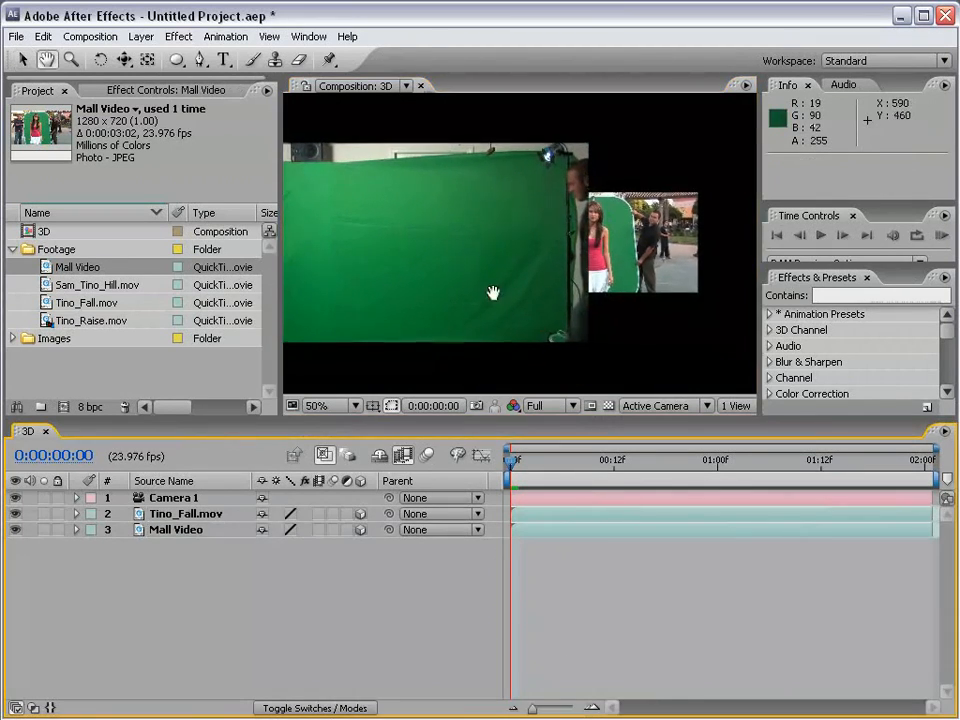
Expand the Camera Options of Camera 1 with its Transform group collapsed, and turn Depth of Field on.
drag(493, 292, 547, 302)
scroll(547, 302, down, 1)
scroll(564, 296, up, 1)
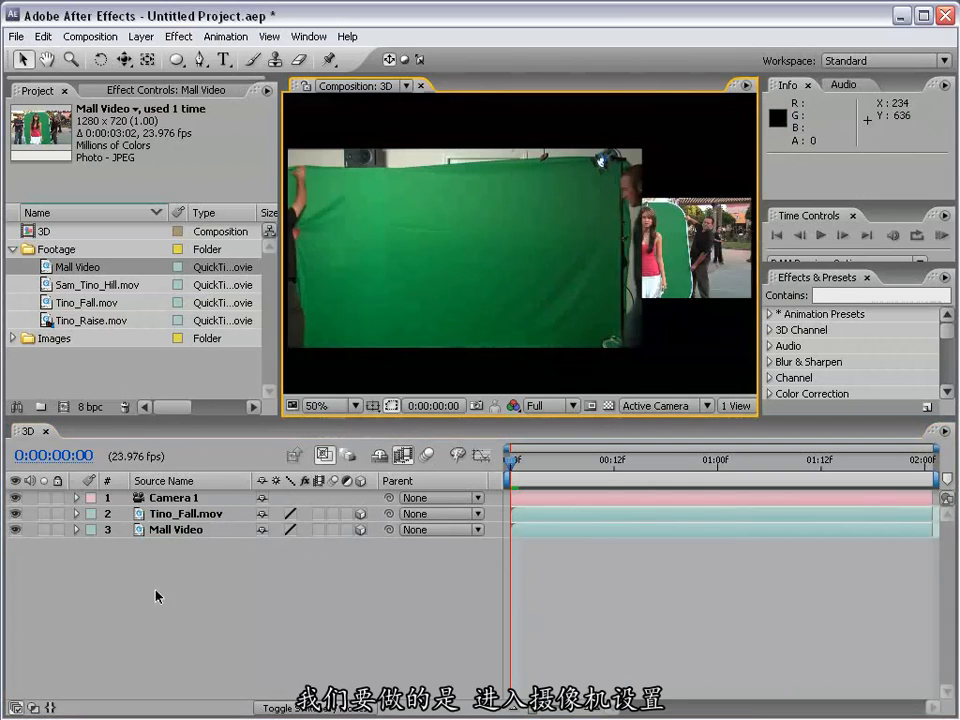
click(153, 500)
click(76, 497)
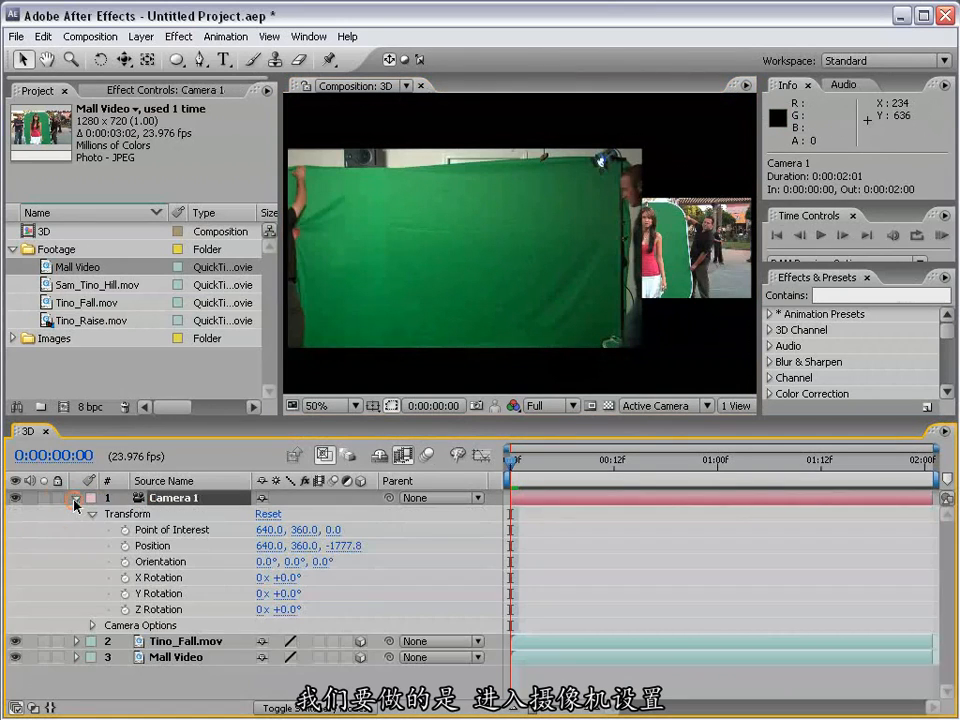
click(92, 514)
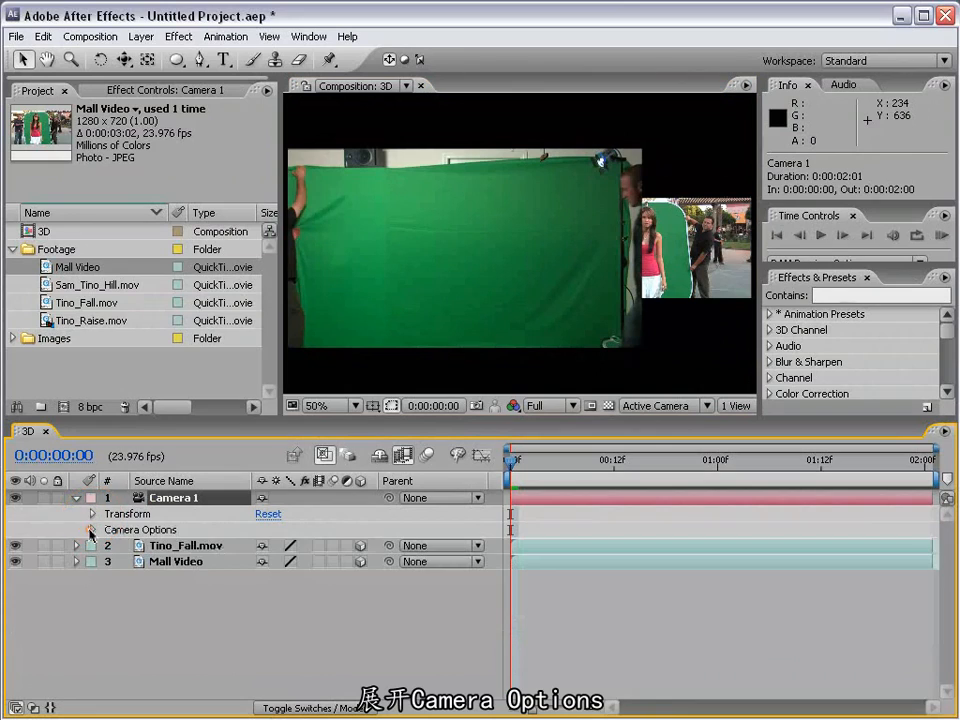
click(92, 530)
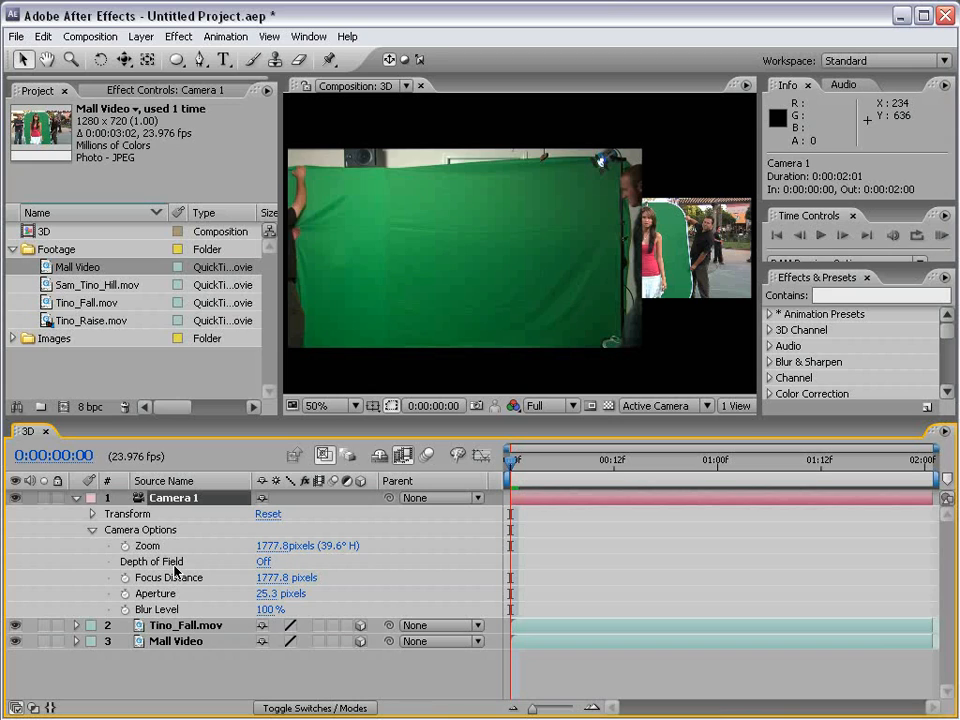
click(263, 561)
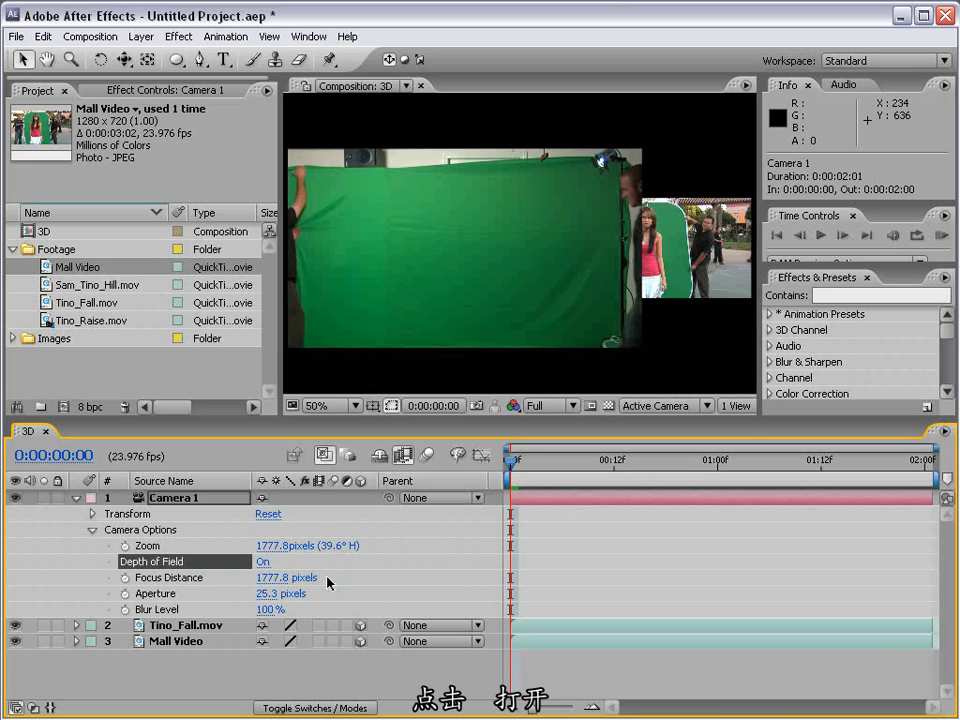
Raise Camera 1's Aperture to 801.3 pixels to strengthen the depth-of-field blur.
click(268, 594)
drag(298, 594, 840, 560)
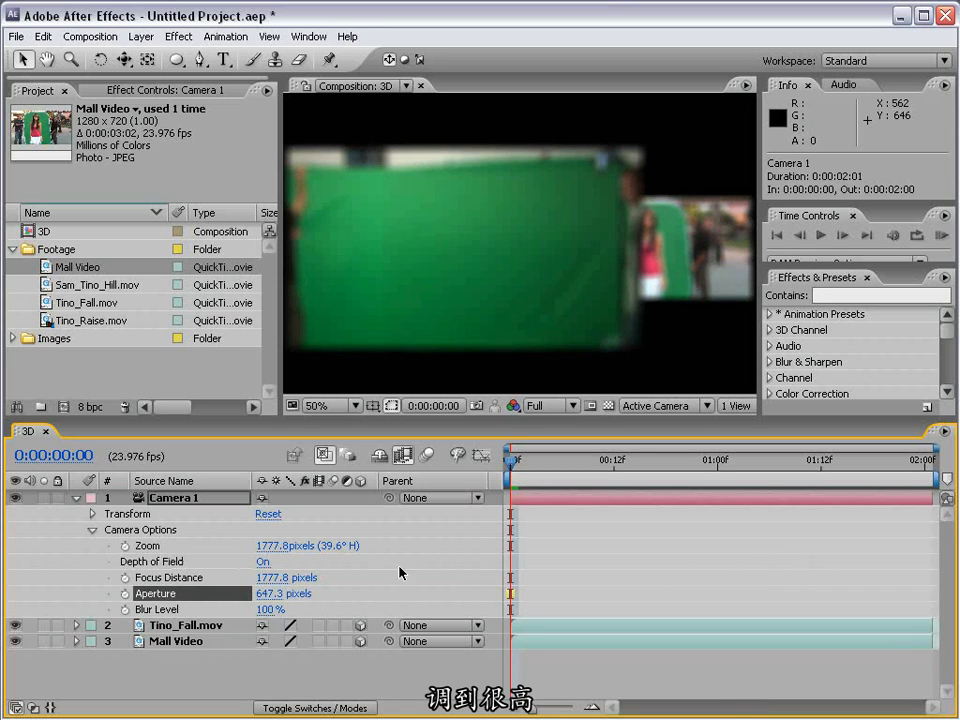
drag(272, 597, 417, 591)
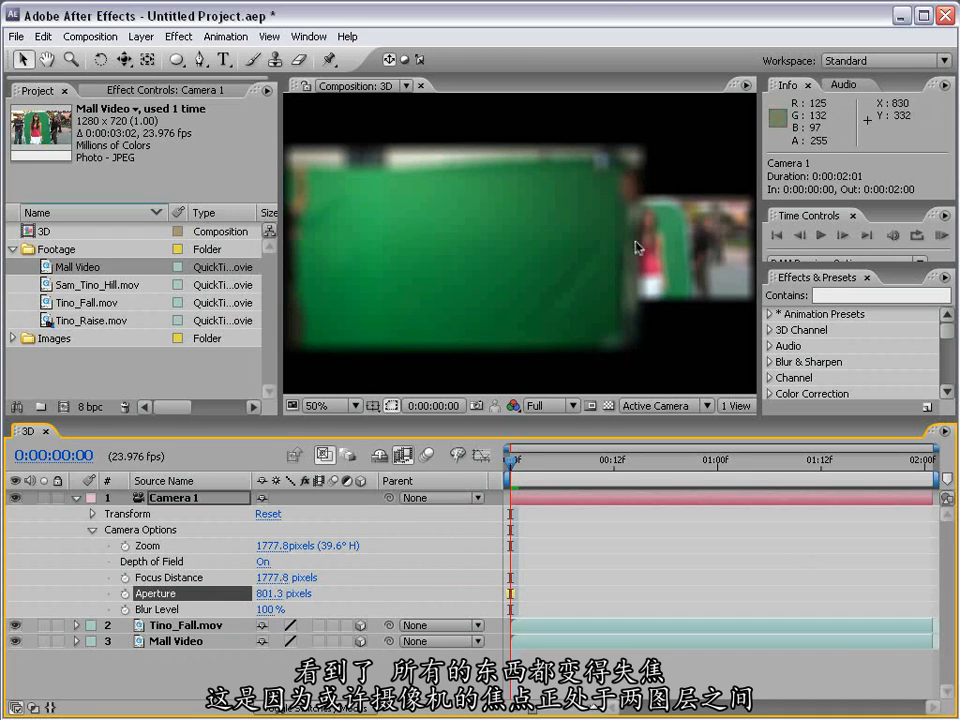
Raise Camera 1's Focus Distance to focus on Mall Video, then lower it to 1342.8 pixels to focus on Tino_Fall.mov.
shift+click(220, 578)
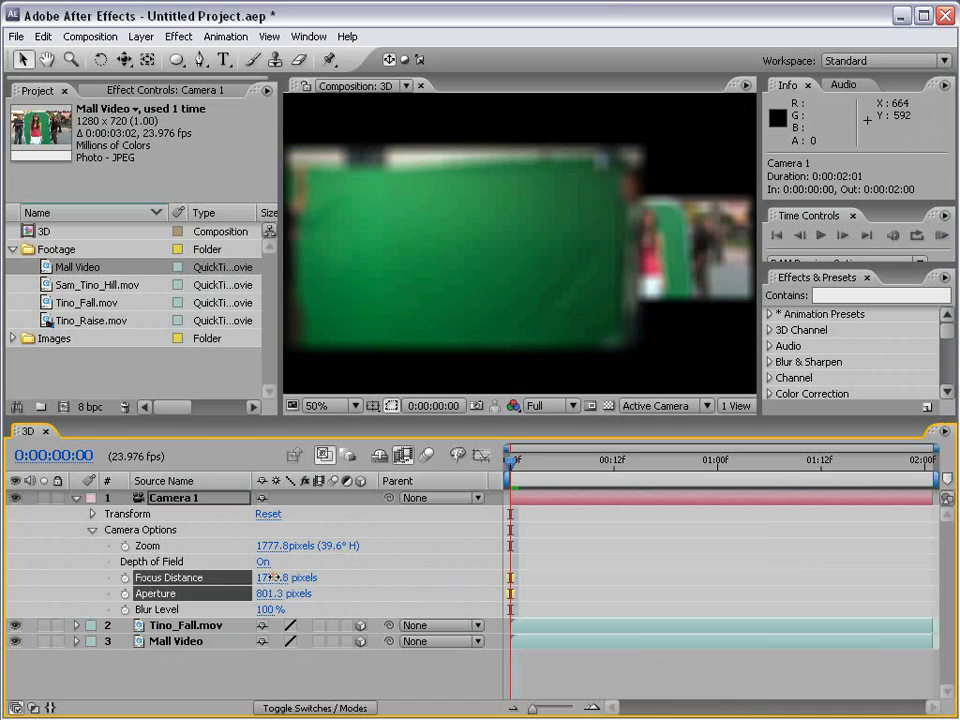
drag(275, 578, 868, 575)
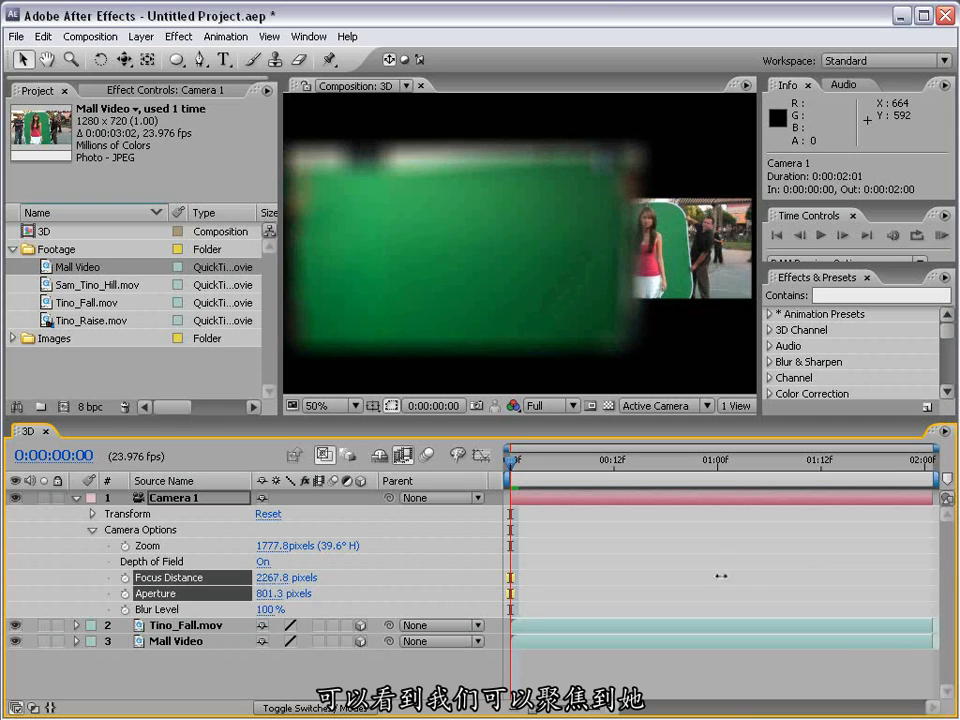
drag(720, 576, 195, 597)
drag(271, 579, 243, 577)
At 0:00:01:01, set Camera 1's Focus Distance to 2328.8 pixels and turn Depth of Field off.
click(587, 463)
drag(587, 463, 717, 463)
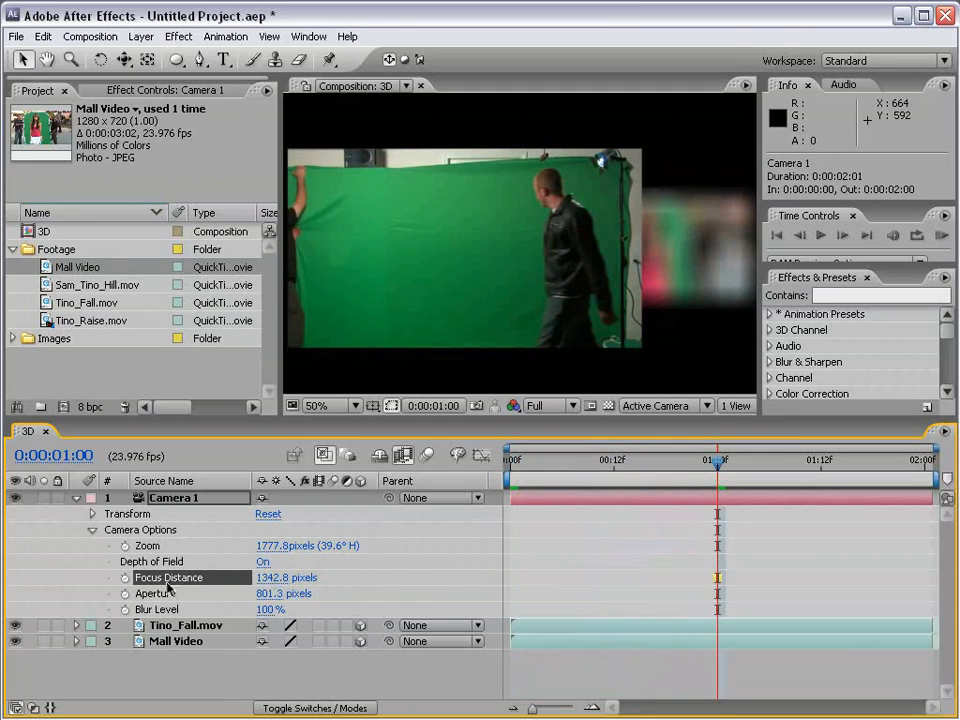
drag(256, 578, 175, 565)
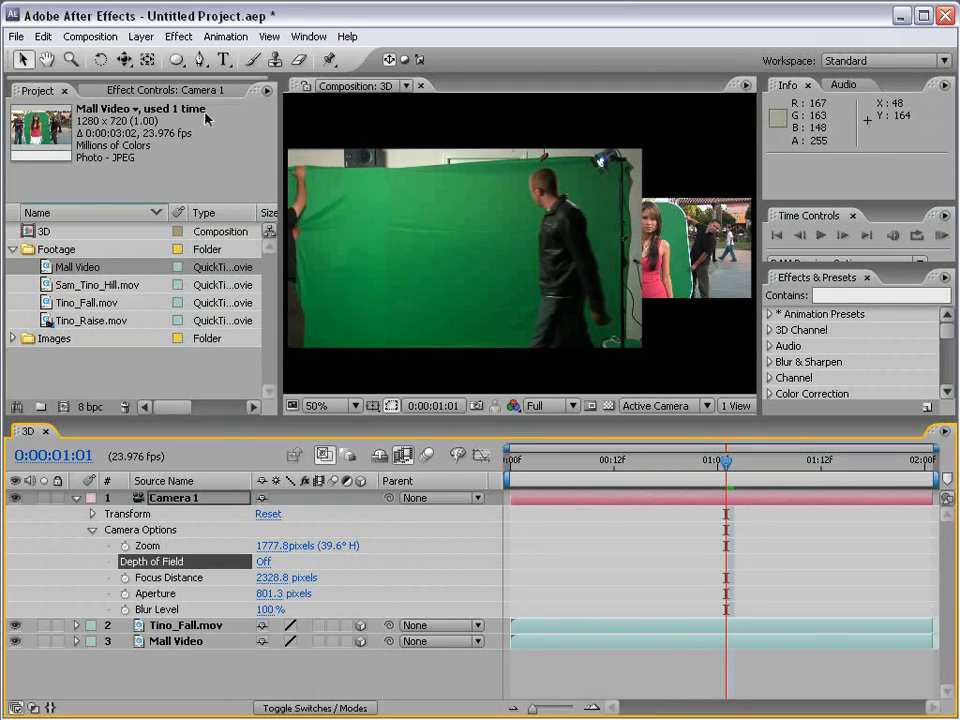
Create a new black solid layer in the 3D composition with the default solid settings.
click(141, 36)
mouse_move(153, 58)
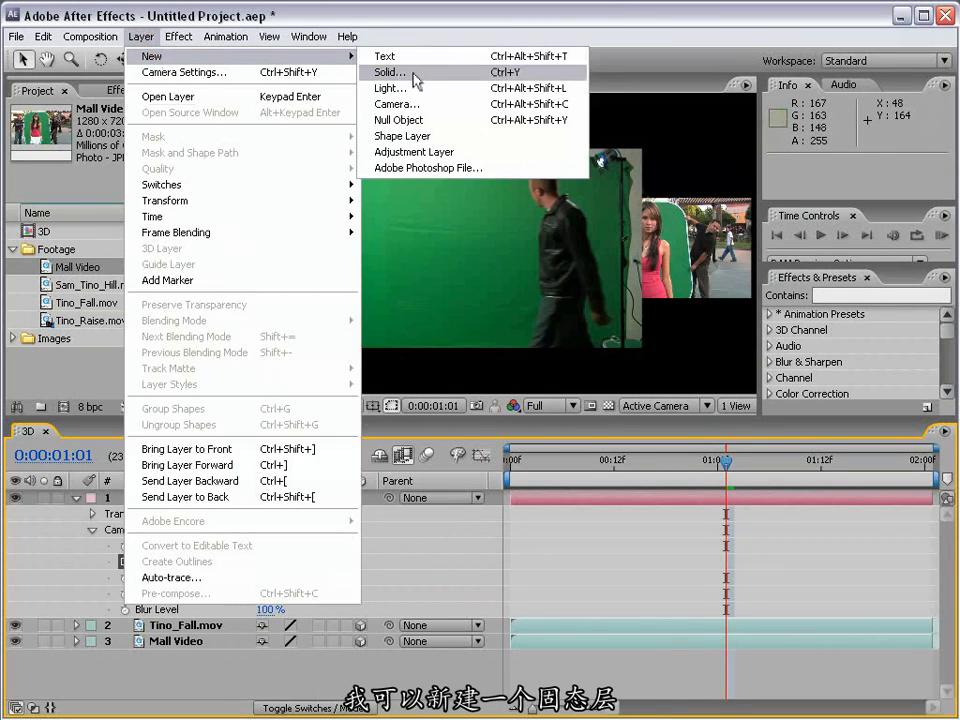
click(413, 73)
click(656, 600)
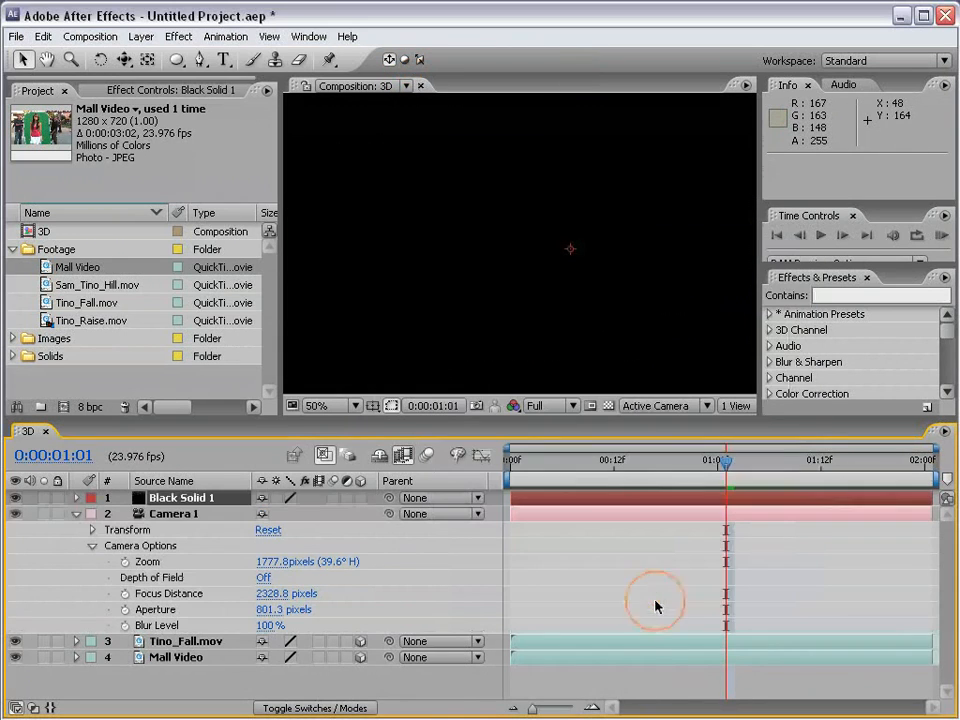
Search the effects for "particl" and apply CC Particle World to the black solid.
click(843, 295)
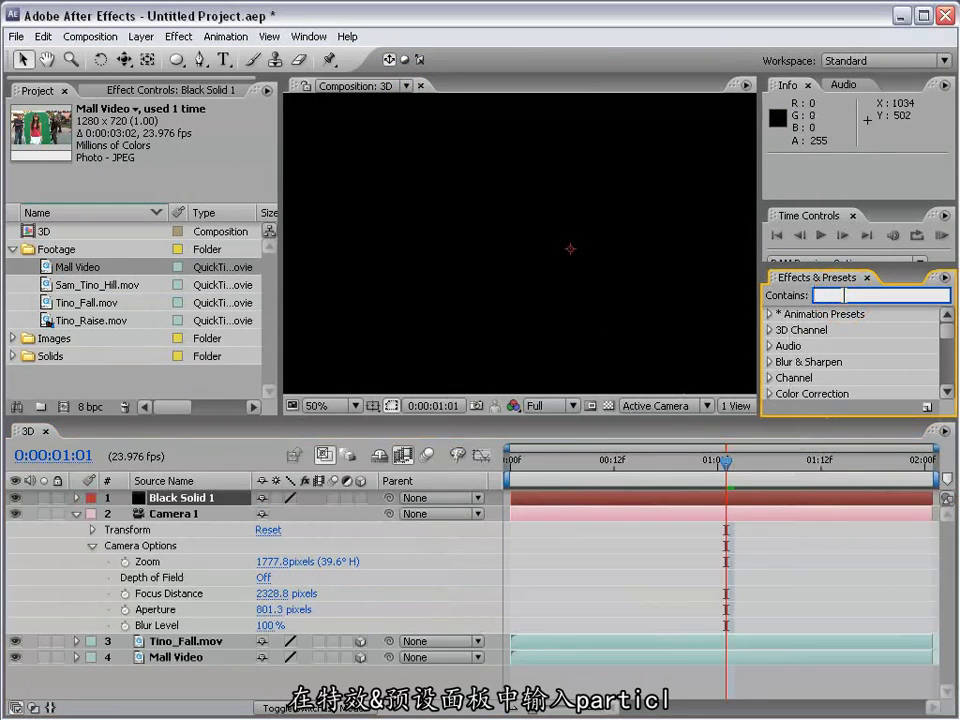
text(particl)
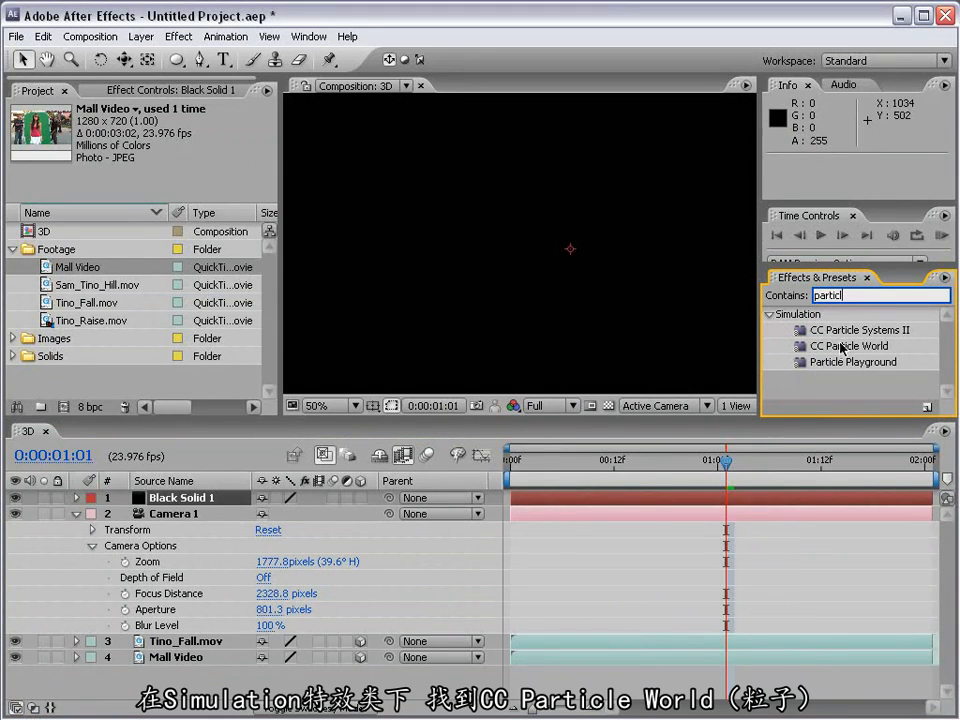
drag(851, 347, 187, 500)
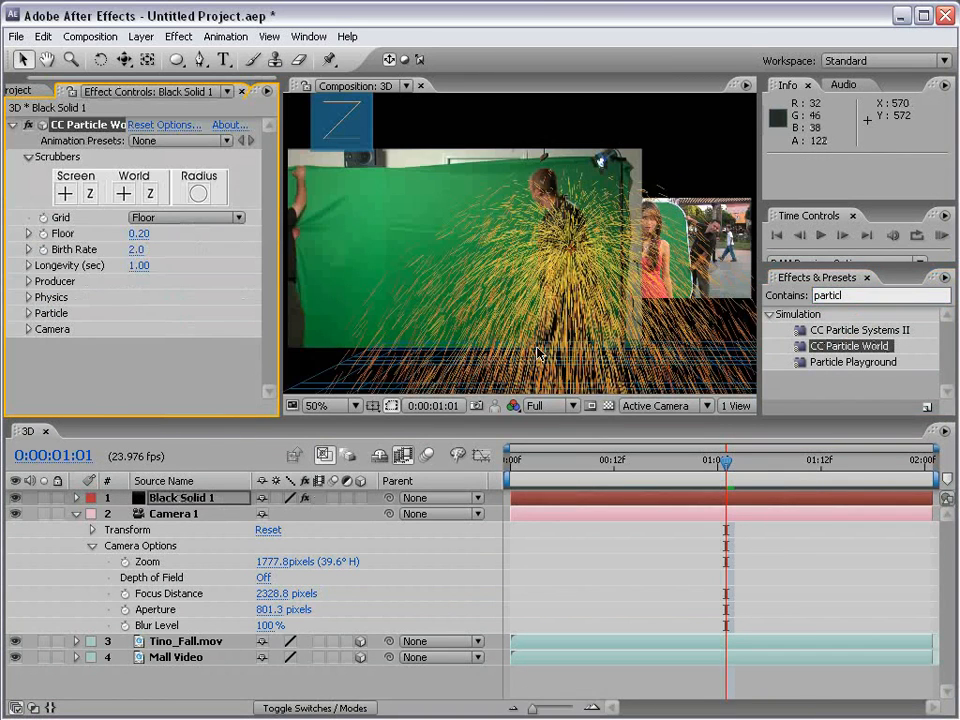
Collapse the Camera 1 layer's properties and select the black solid layer.
scroll(575, 307, down, 2)
scroll(575, 307, up, 2)
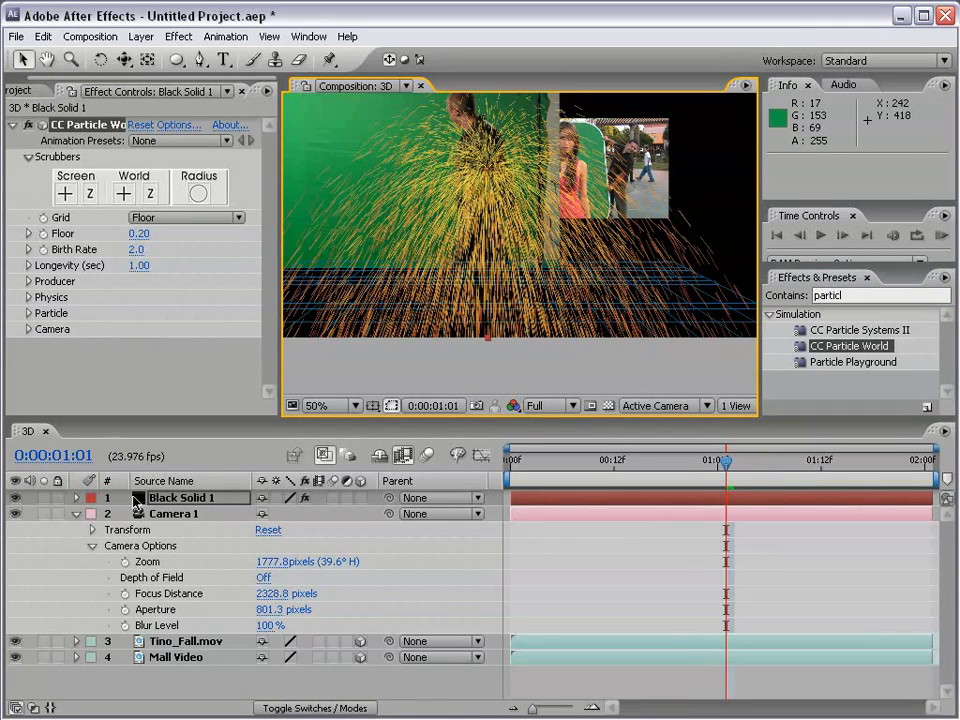
click(172, 514)
click(77, 514)
click(180, 497)
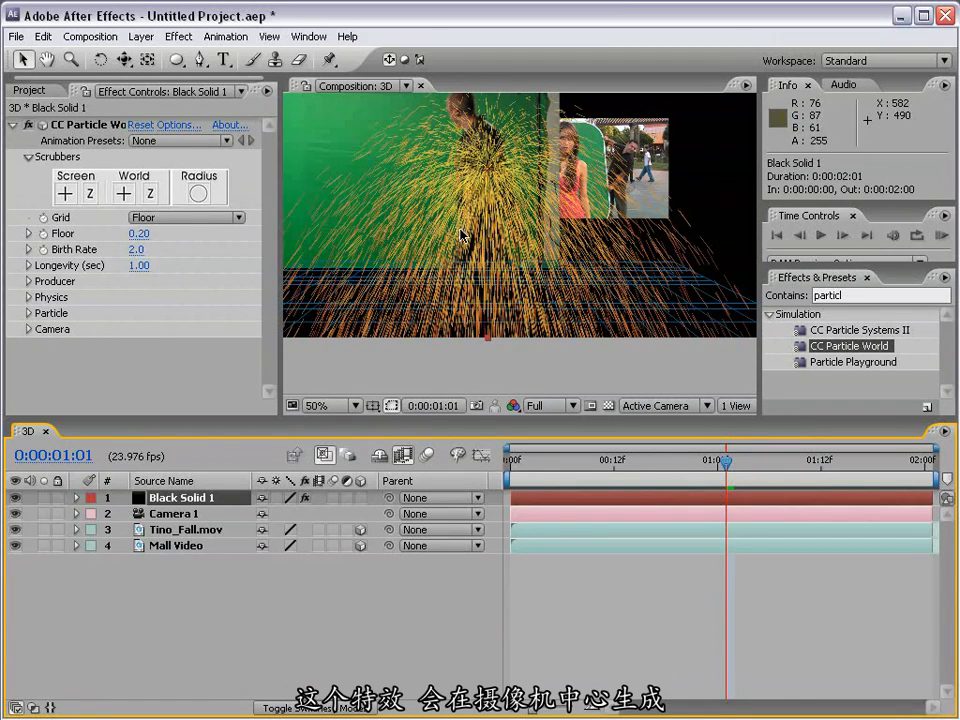
Orbit Camera 1 around the particles and layers with the Orbit Camera Tool to a position of about 1431, 236, 1587.
drag(122, 59, 193, 66)
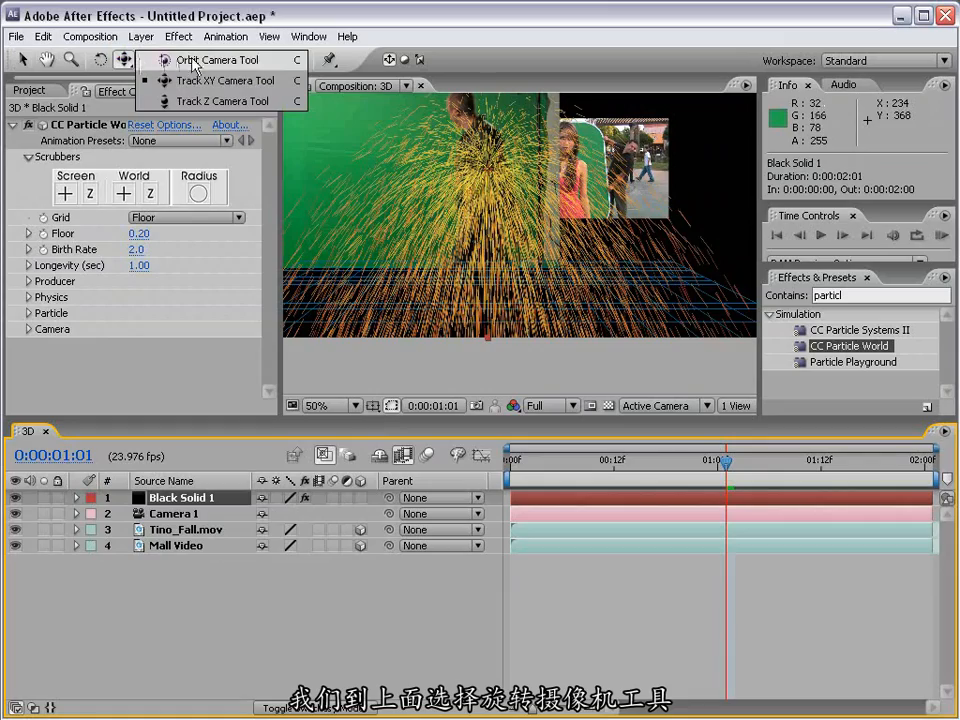
click(257, 64)
key(space)
drag(493, 145, 495, 185)
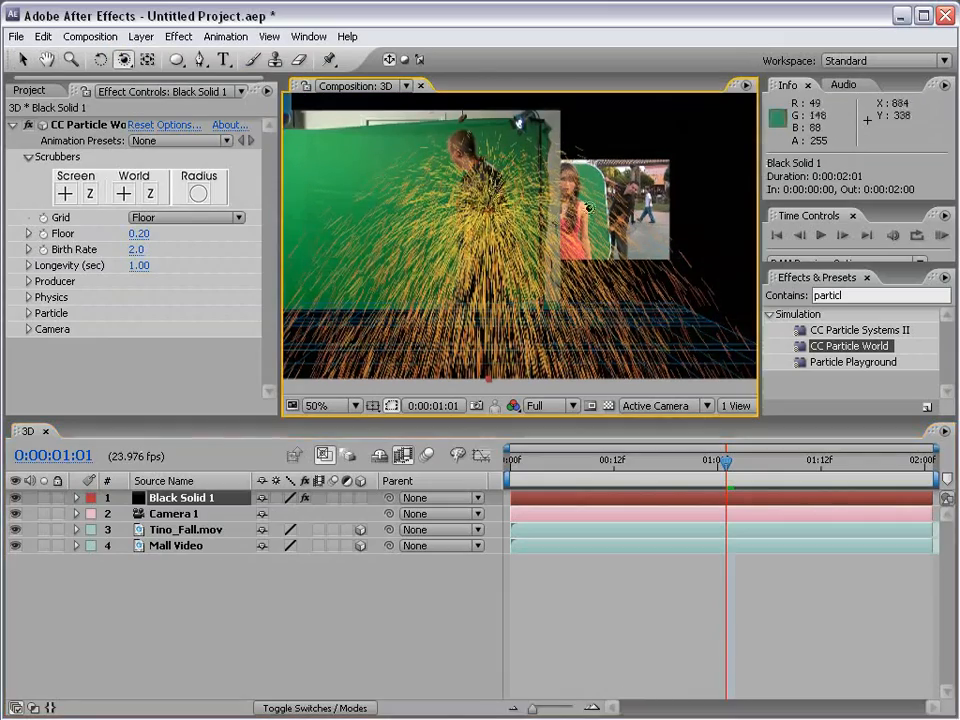
drag(637, 182, 303, 187)
drag(317, 251, 453, 245)
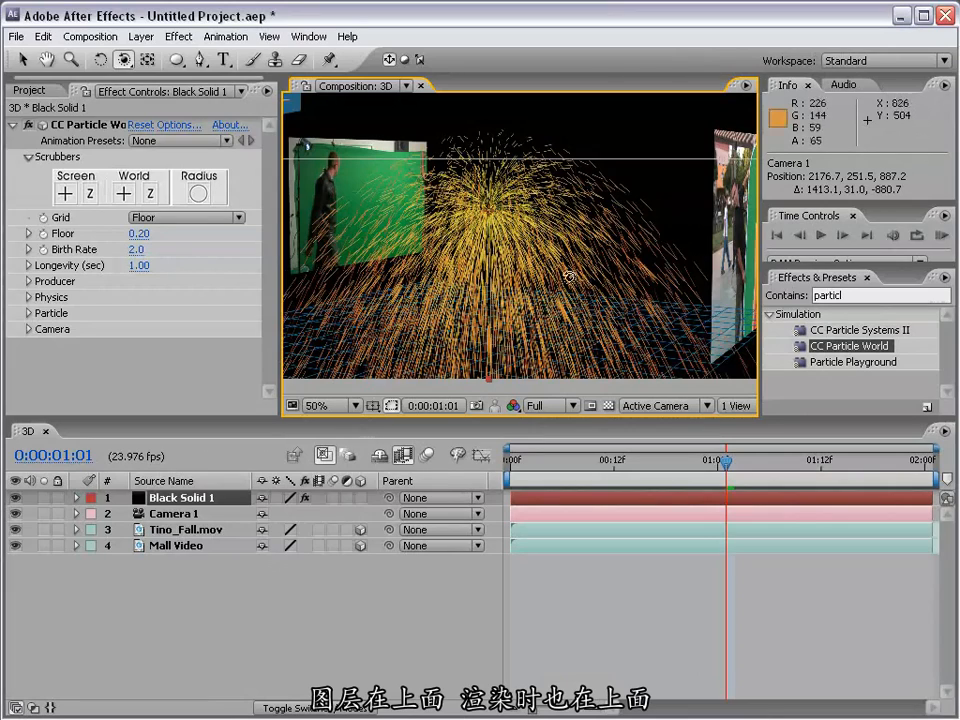
drag(623, 279, 574, 280)
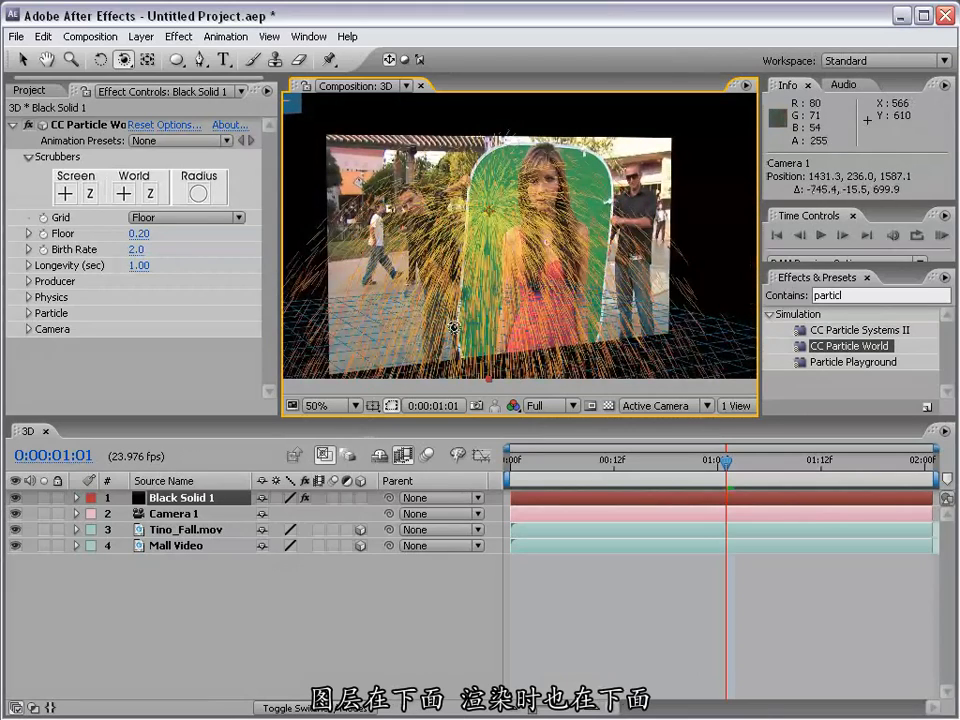
Move Mall Video to the top of the layer stack and orbit Camera 1 to about 486, 159, 1760.
drag(167, 546, 170, 497)
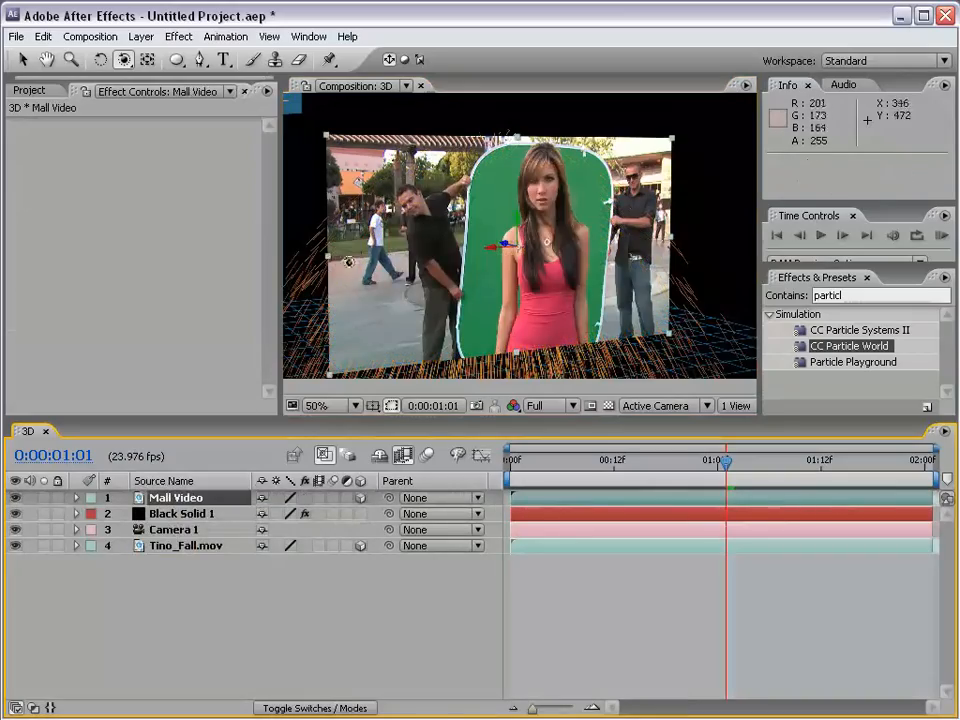
drag(330, 169, 629, 242)
scroll(627, 242, down, 1)
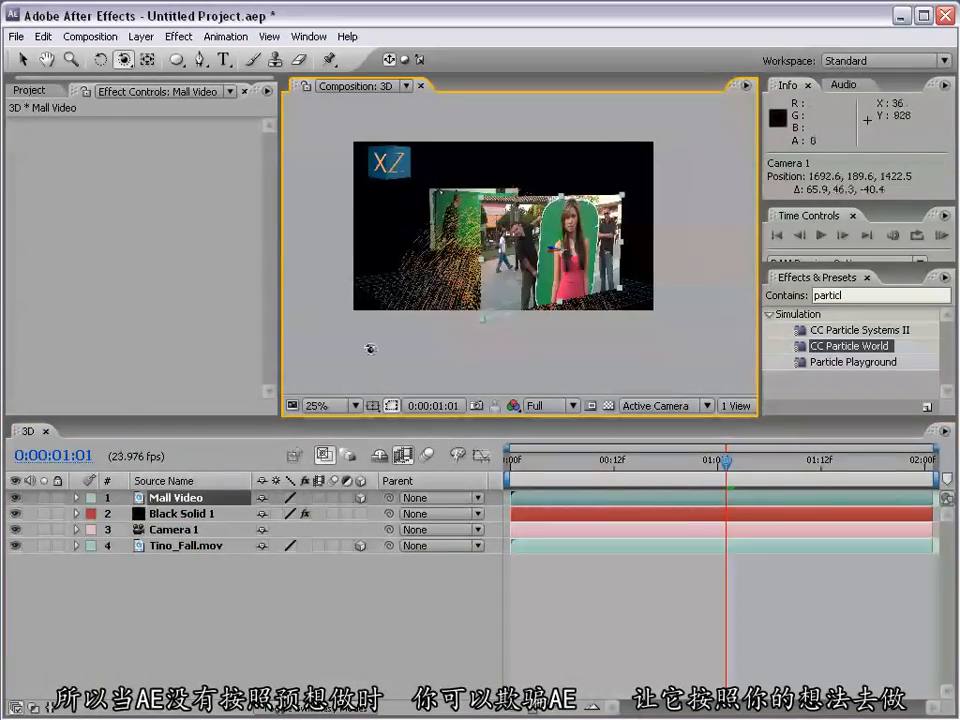
scroll(555, 268, up, 1)
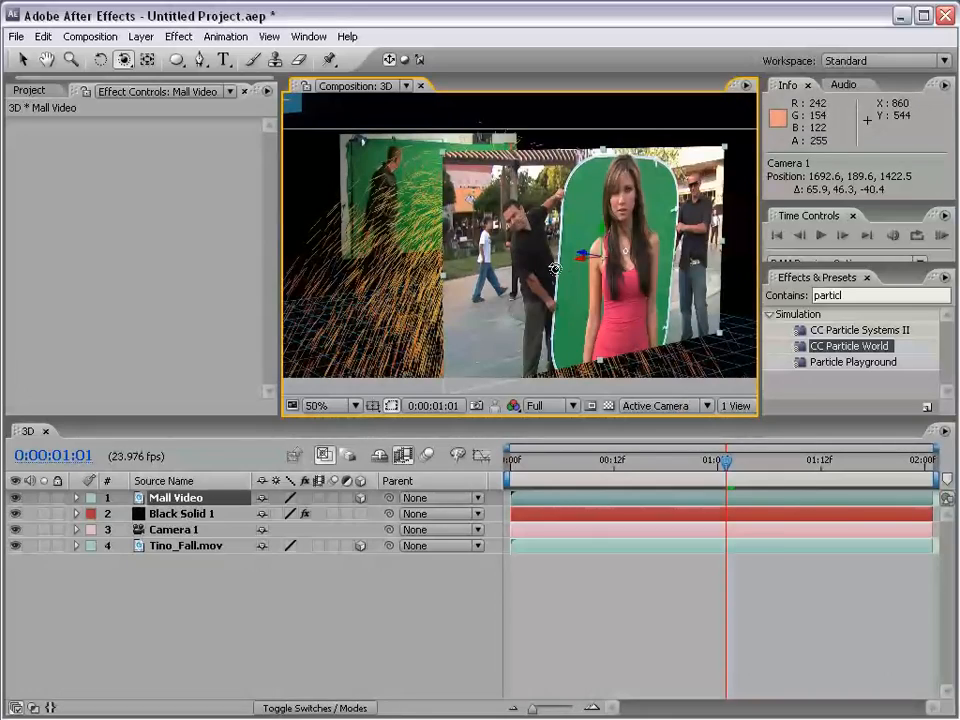
drag(450, 212, 358, 214)
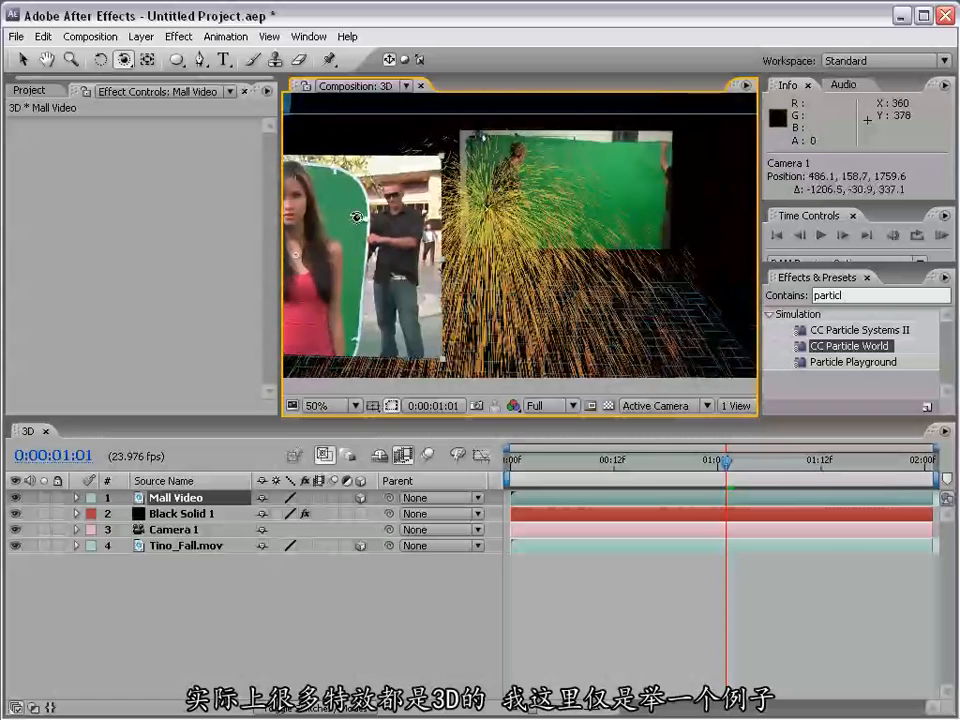